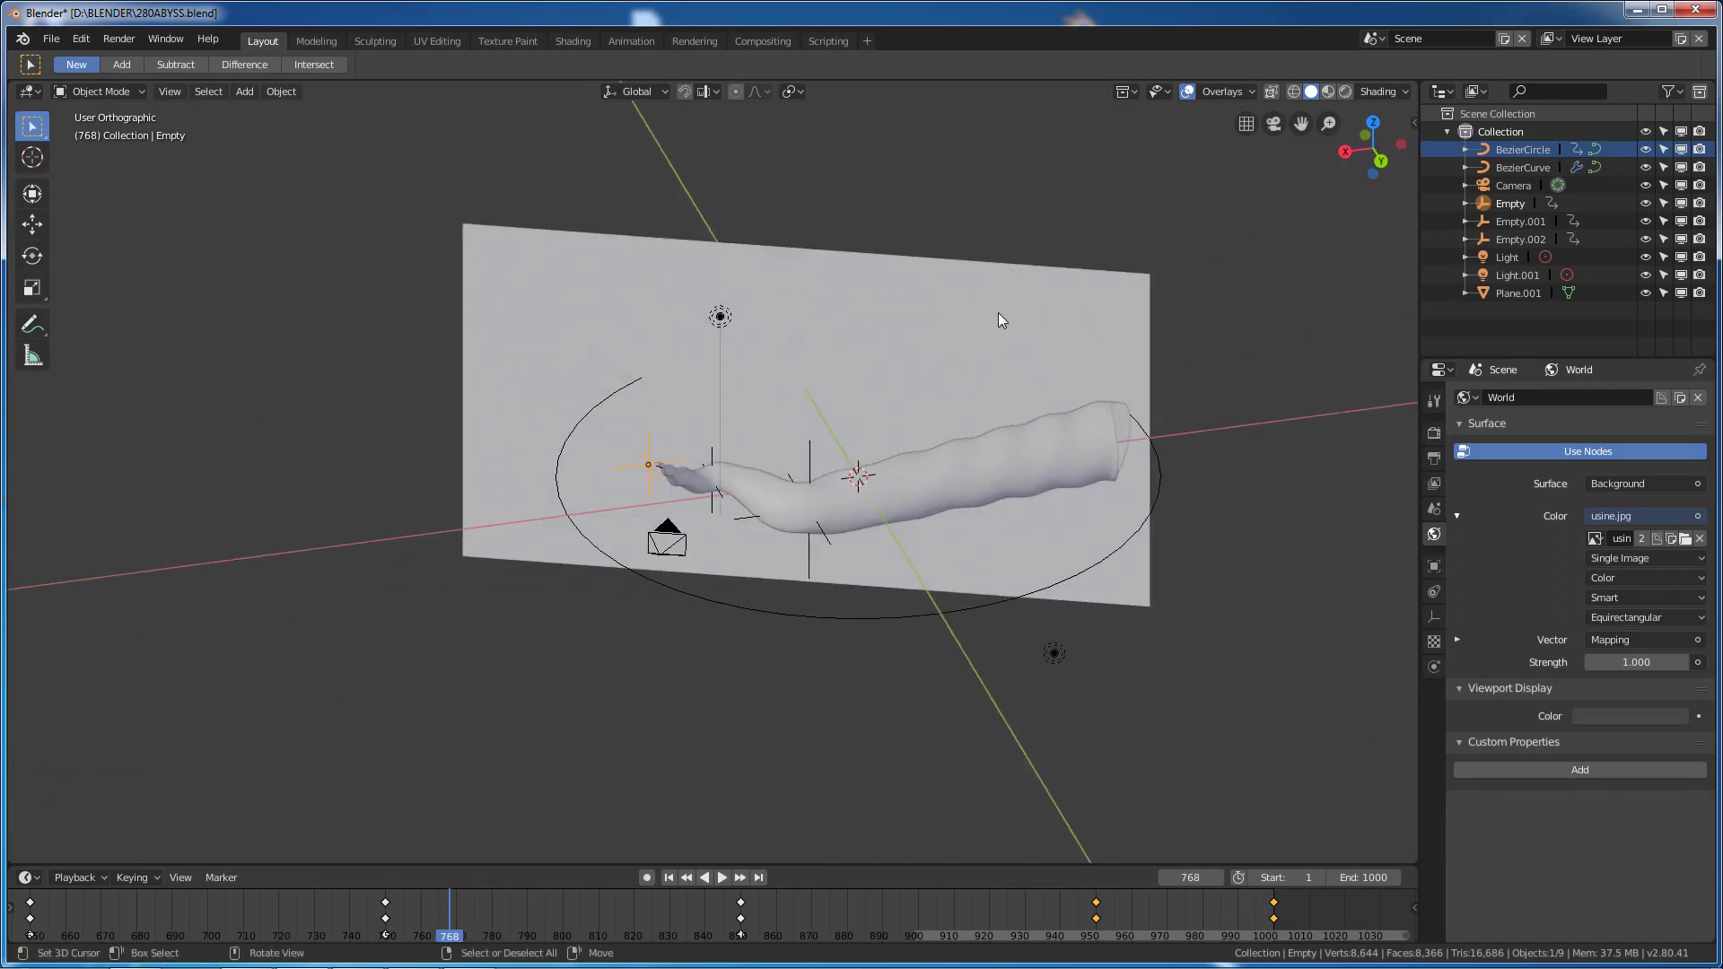
Select the backdrop plane, preview the scene in Rendered shading and return to Solid shading.
{"action": "left_click", "coordinate": [998, 314]}
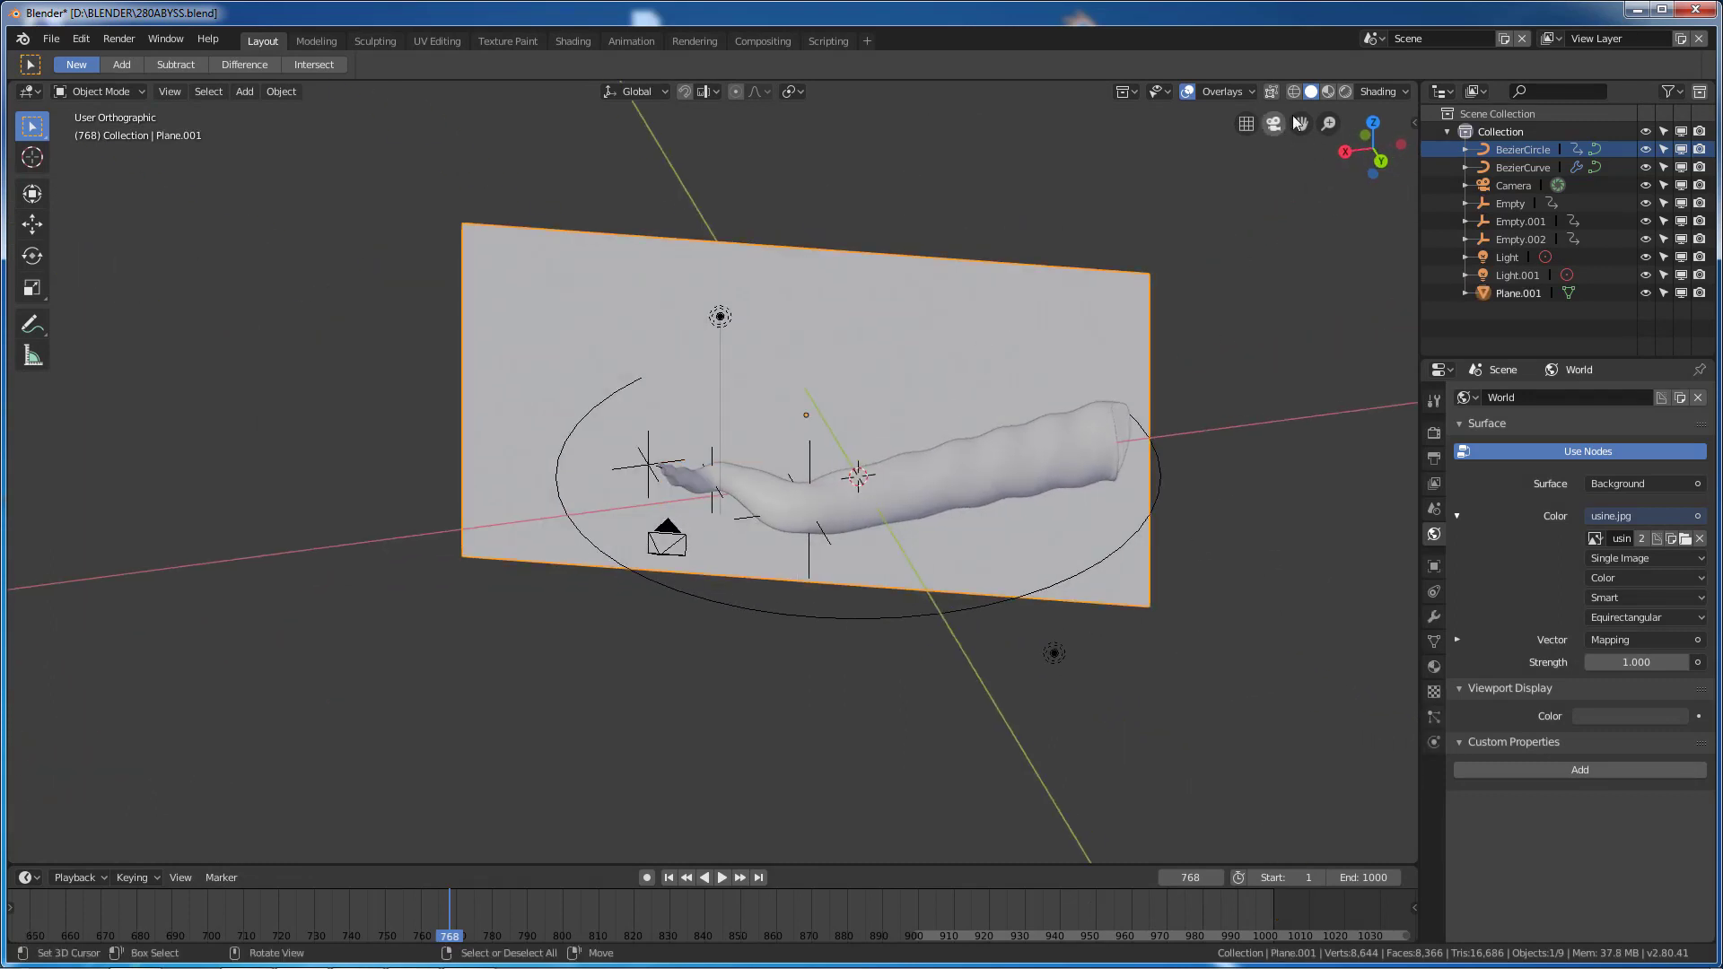
{"action": "left_click", "coordinate": [1344, 91]}
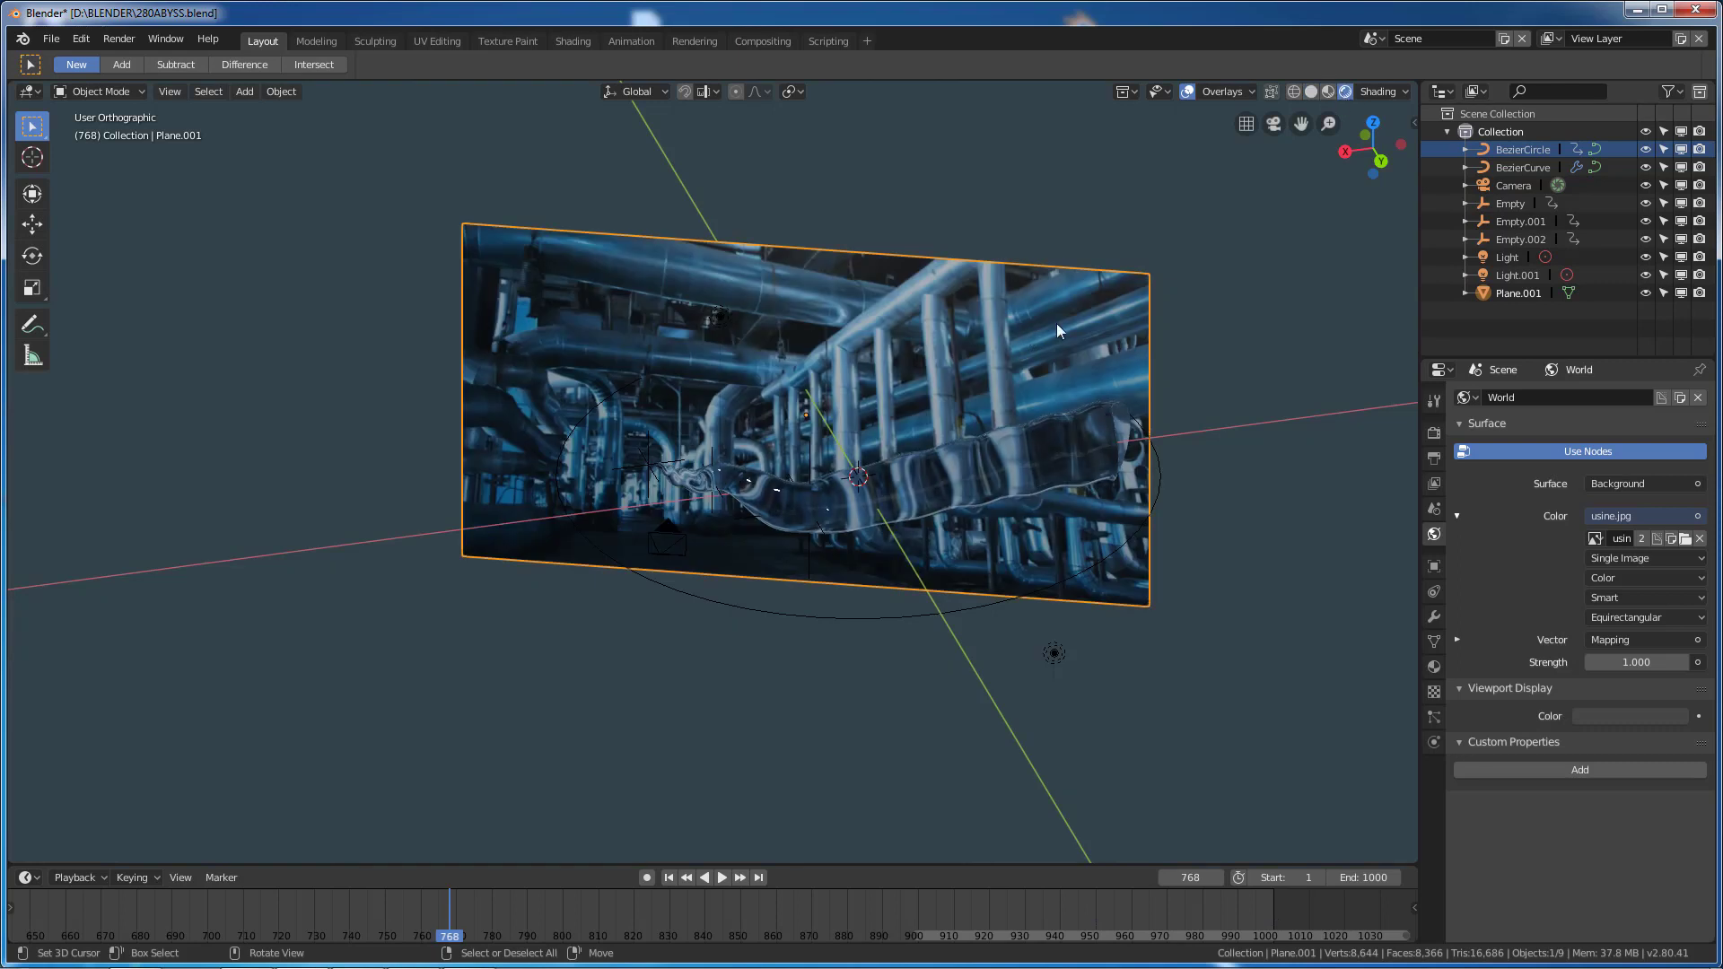
{"action": "left_click", "coordinate": [1312, 91]}
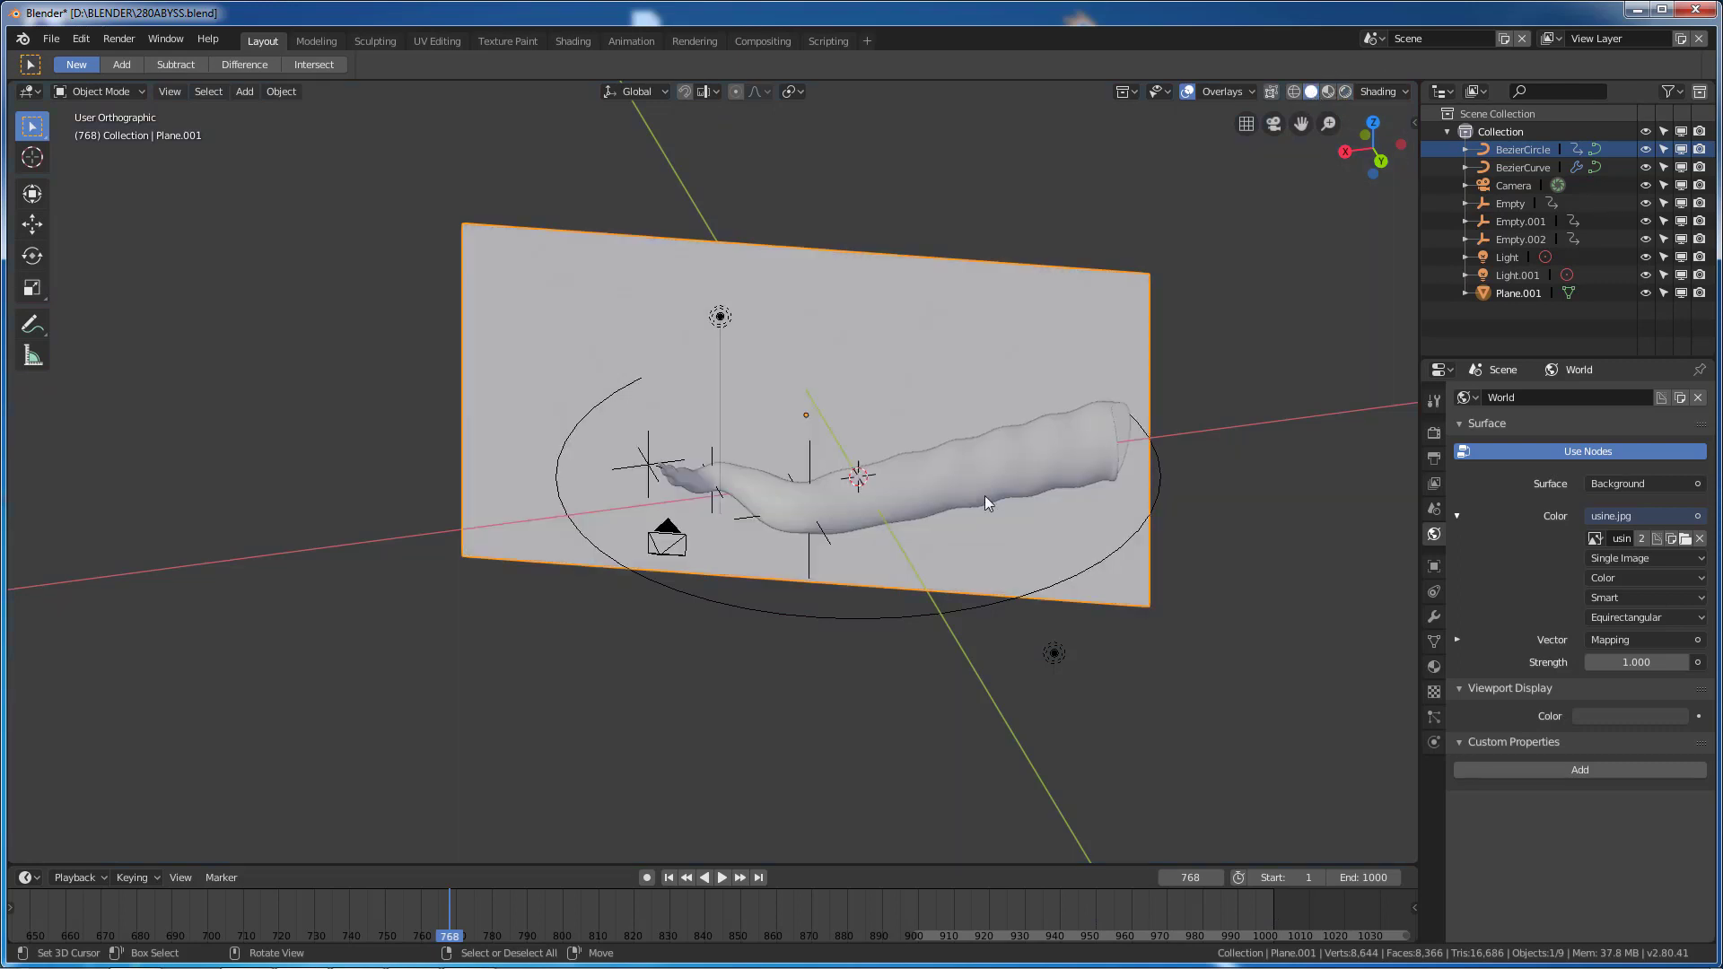
{"action": "middle_click_drag", "start_coordinate": [709, 669], "coordinate": [774, 682]}
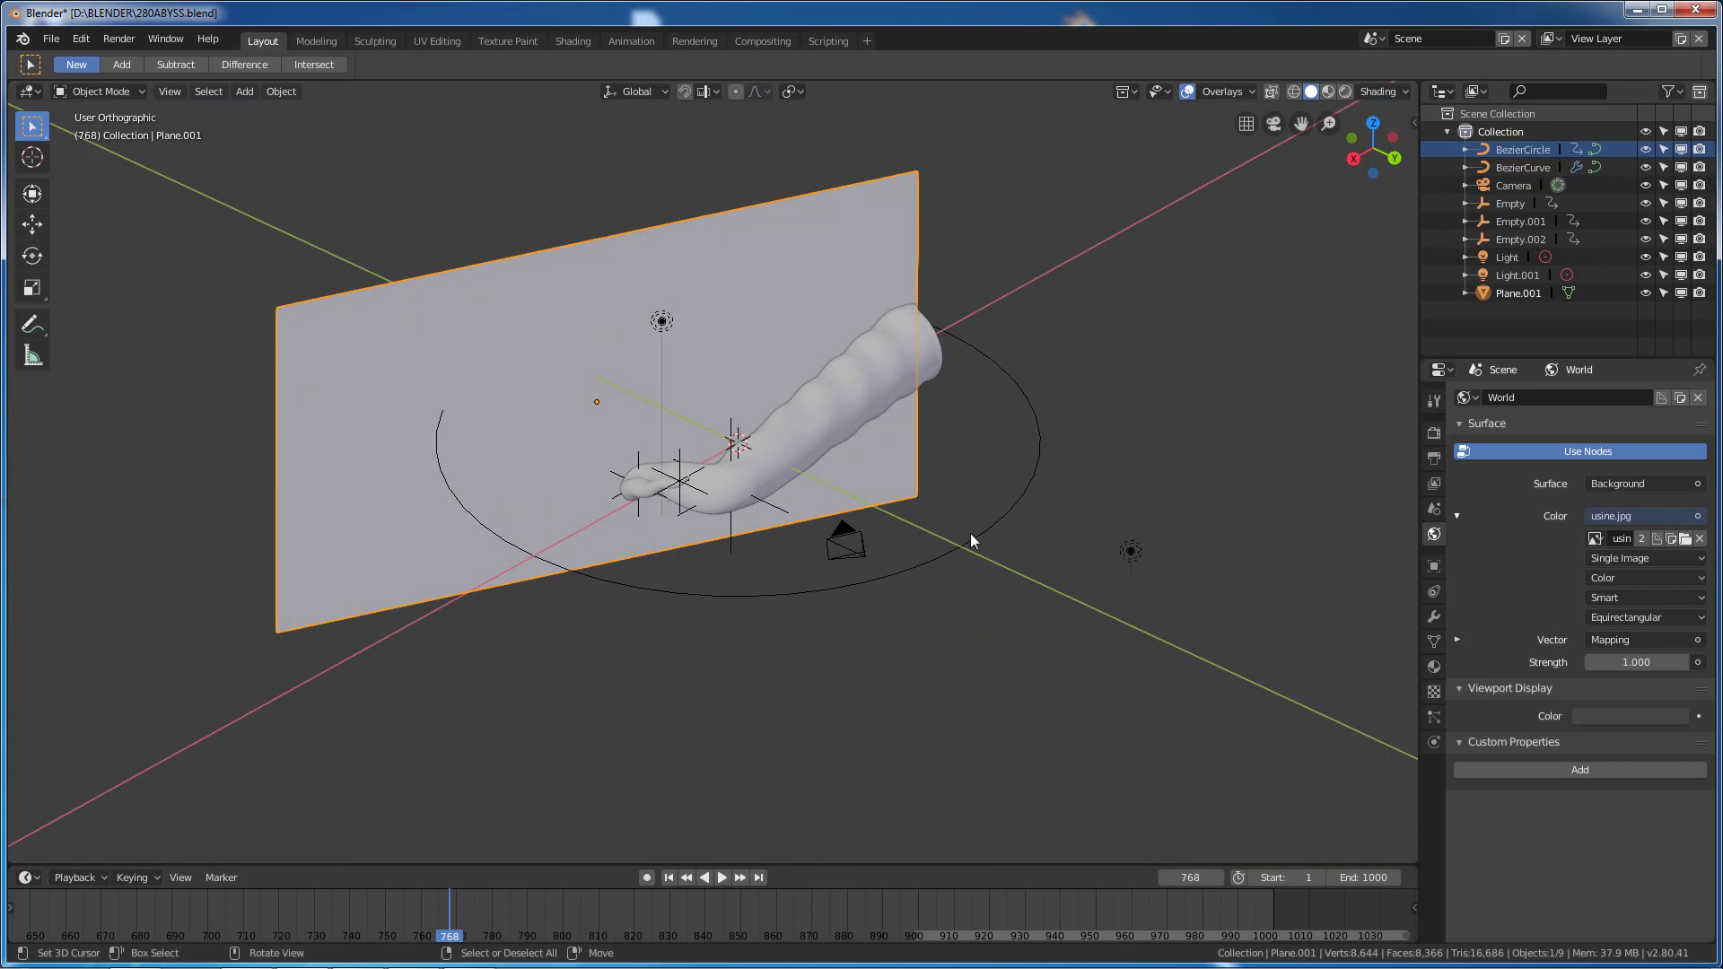
Inspect the tentacle curve's control points in Edit Mode and temporarily hide the curve to examine the objects around it.
{"action": "left_click", "coordinate": [891, 379]}
{"action": "key", "text": "Tab"}
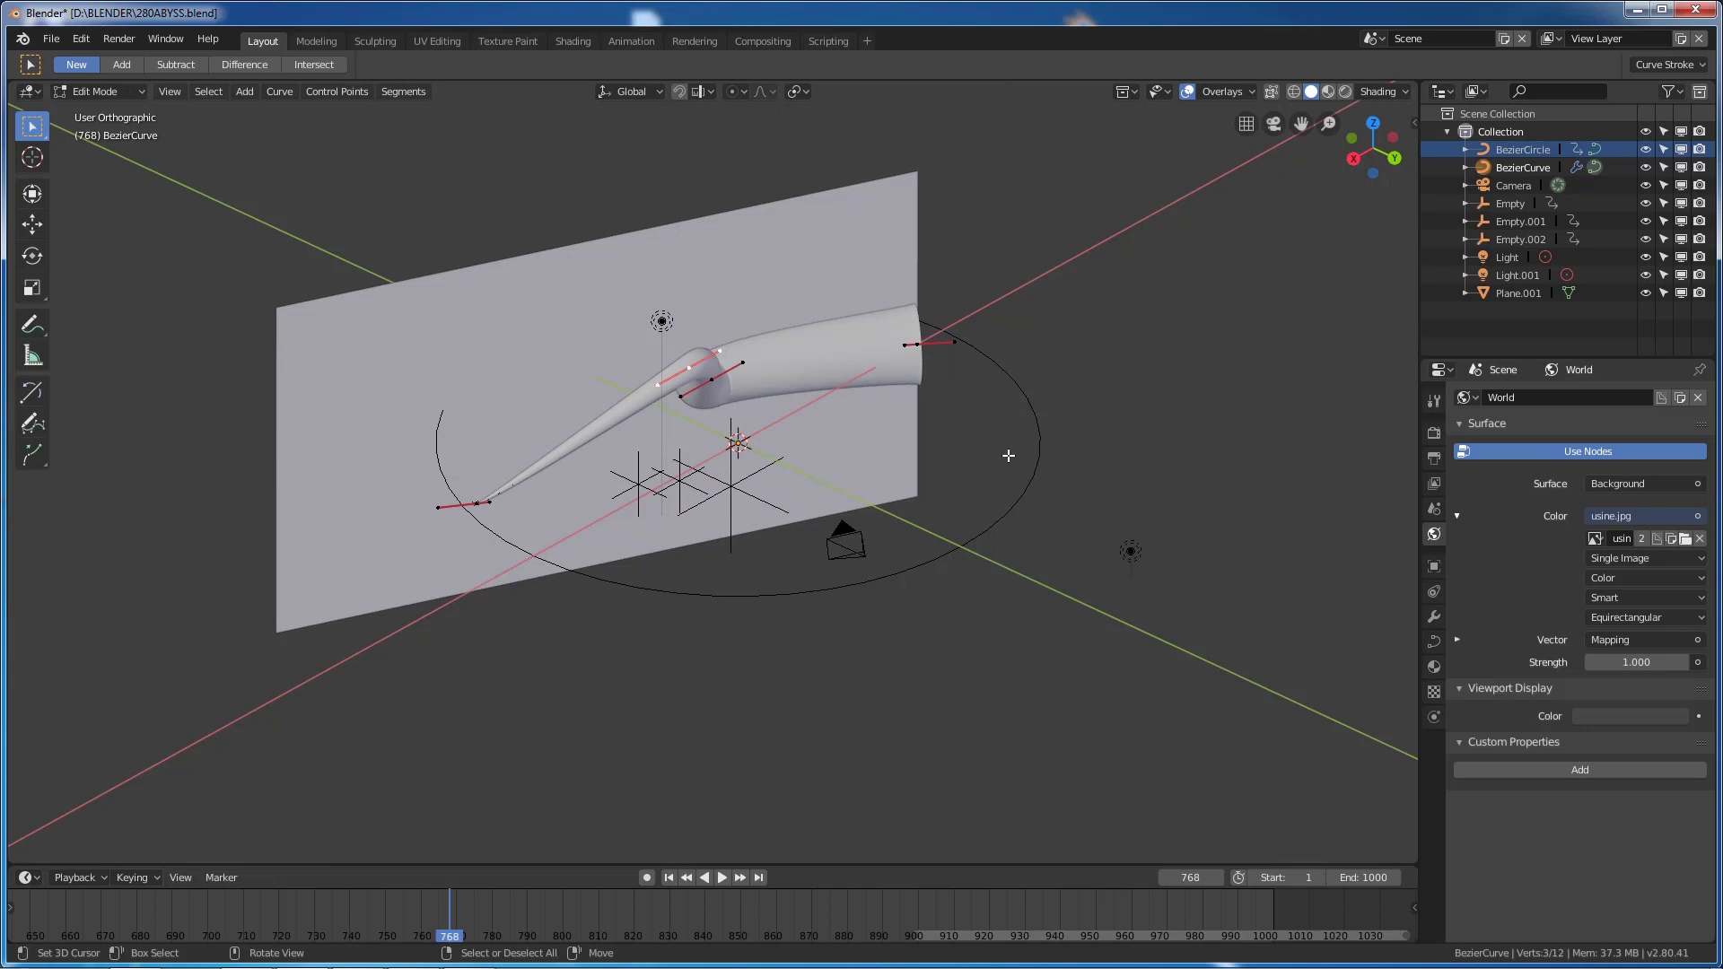
{"action": "middle_click_drag", "start_coordinate": [977, 442], "coordinate": [880, 437]}
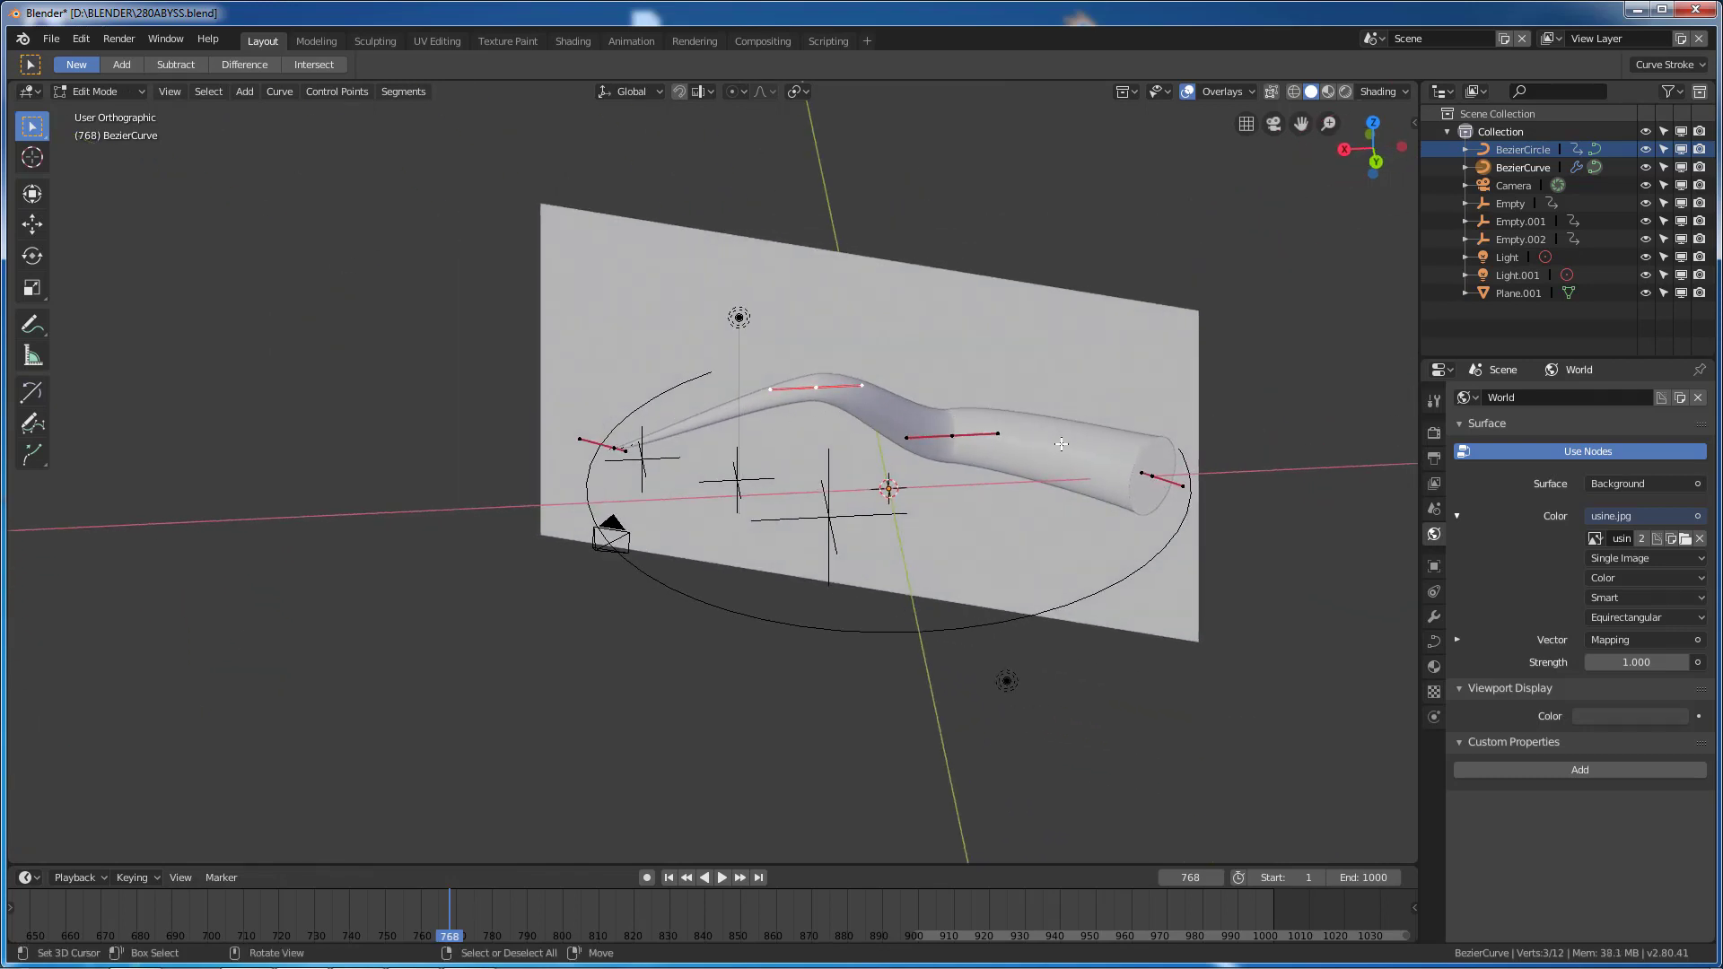
{"action": "key", "text": "Tab"}
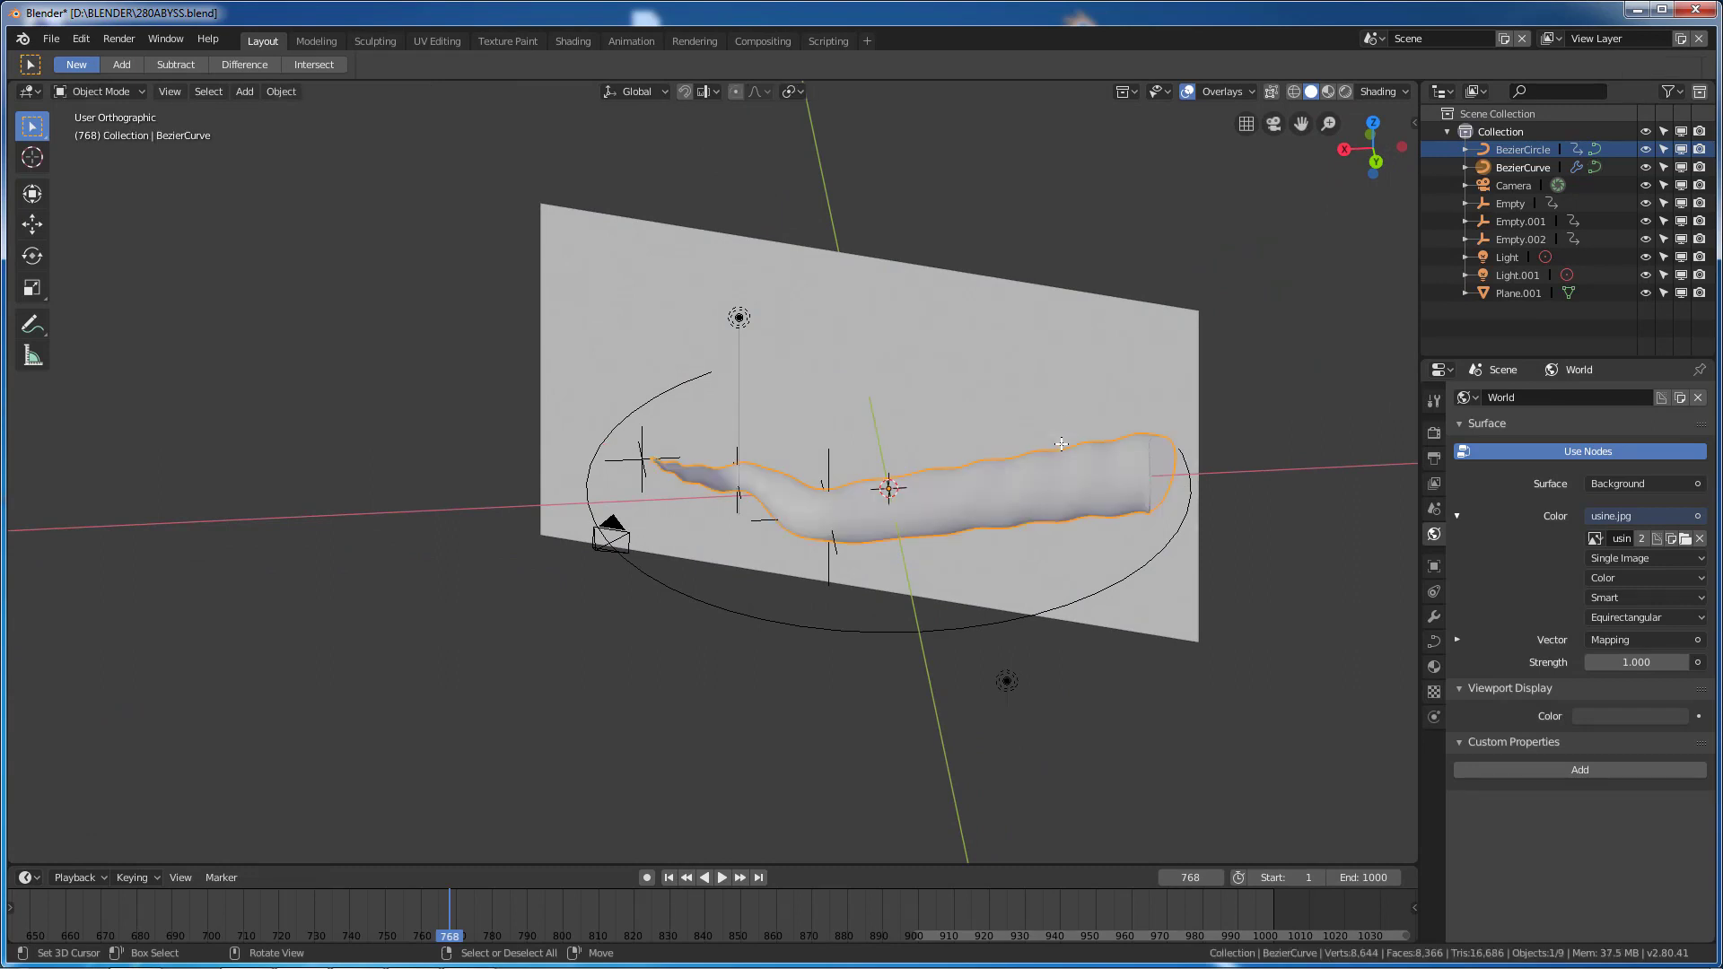
{"action": "key", "text": "h"}
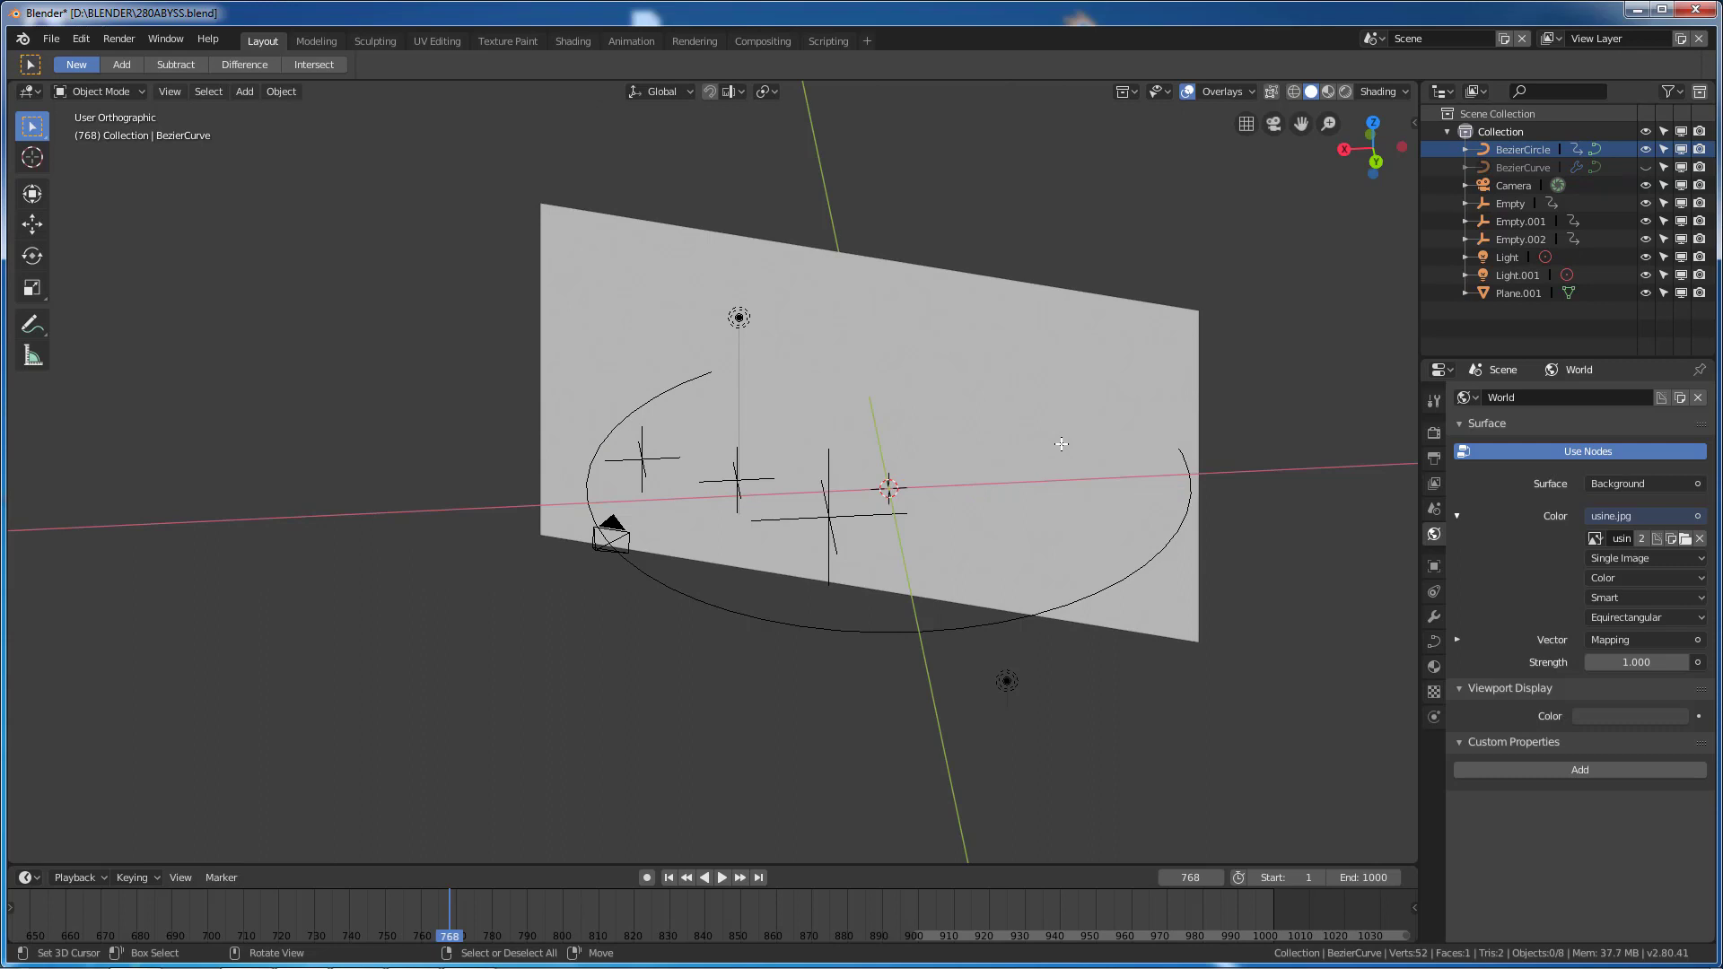
{"action": "left_click", "coordinate": [1645, 167]}
{"action": "mouse_move", "coordinate": [711, 654]}
{"action": "middle_mouse_down"}
{"action": "mouse_move", "coordinate": [758, 642]}
{"action": "mouse_move", "coordinate": [733, 649]}
{"action": "middle_mouse_up"}
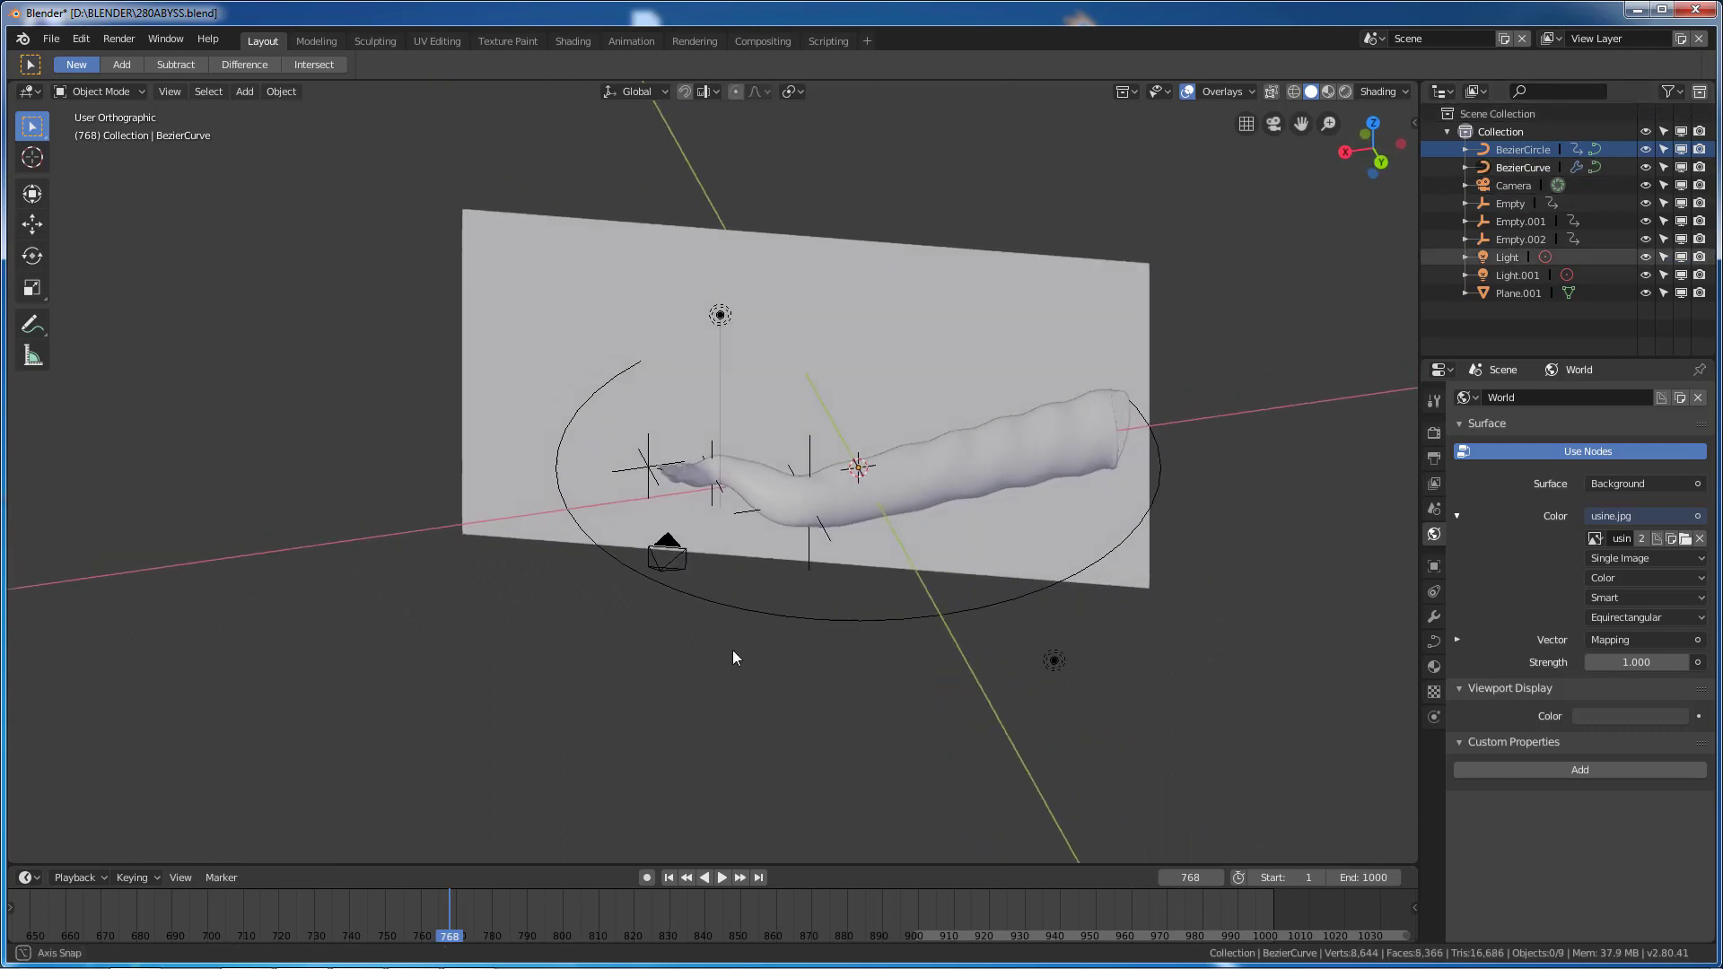
Play and scrub the tentacle animation back to about frame 647, and return to frame 1.
{"action": "left_click", "coordinate": [353, 908]}
{"action": "key", "text": "space"}
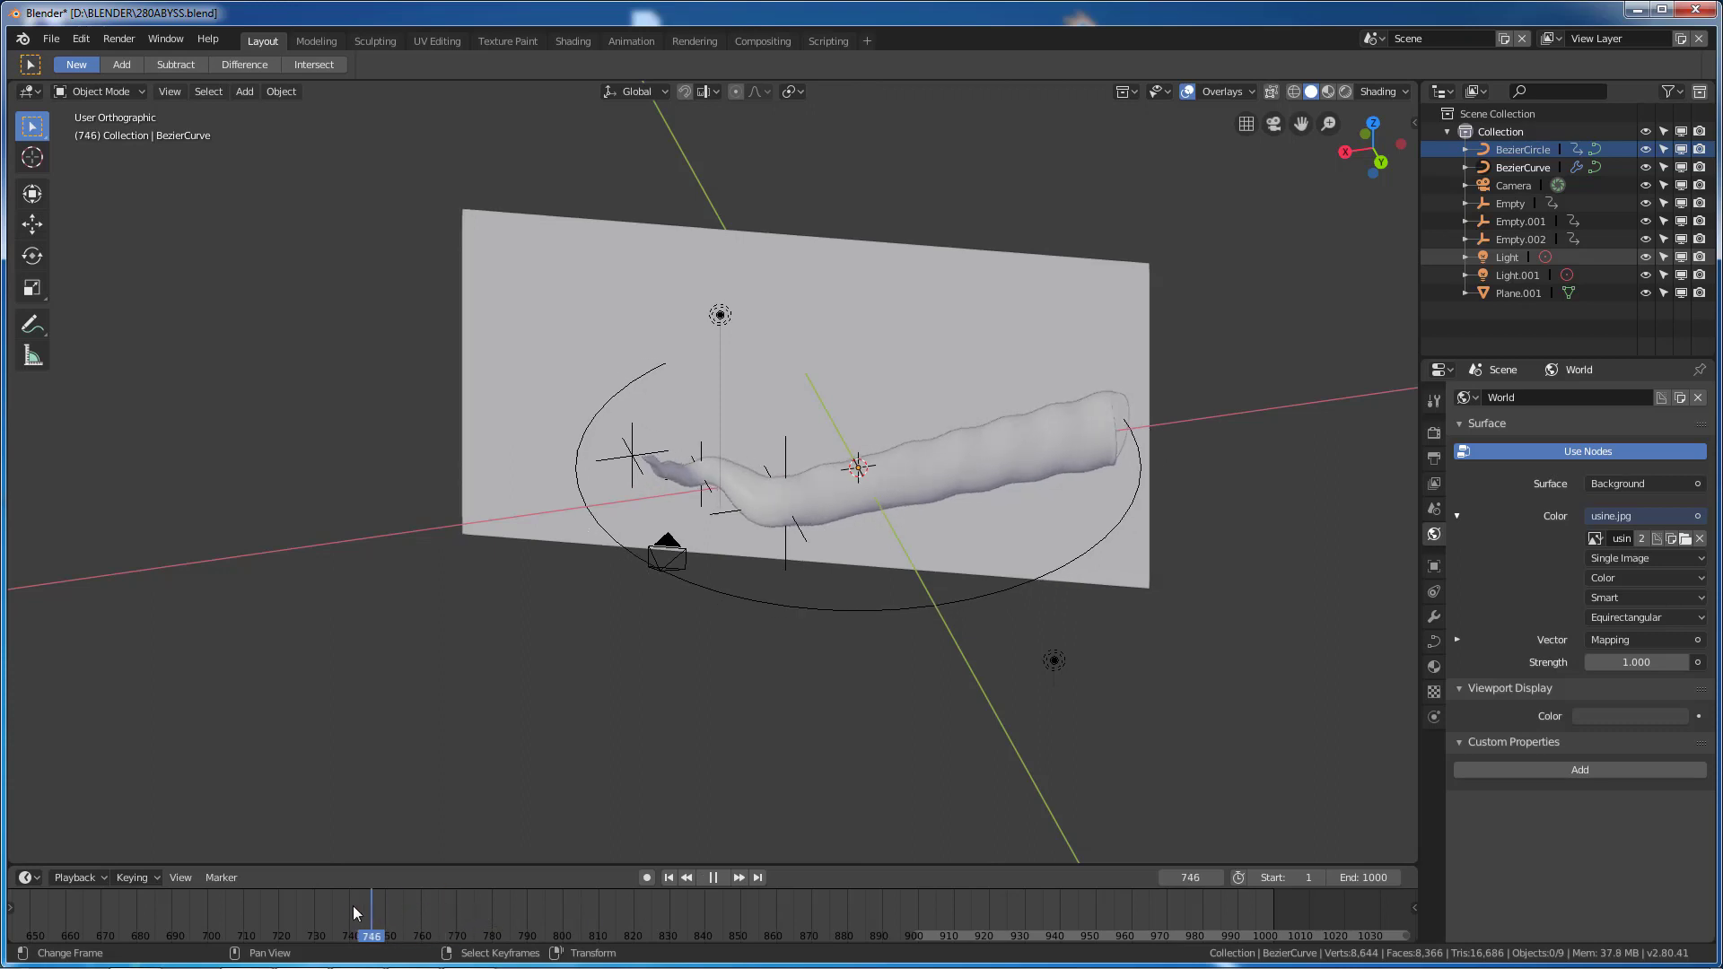
{"action": "left_click_drag", "start_coordinate": [353, 907], "coordinate": [20, 901]}
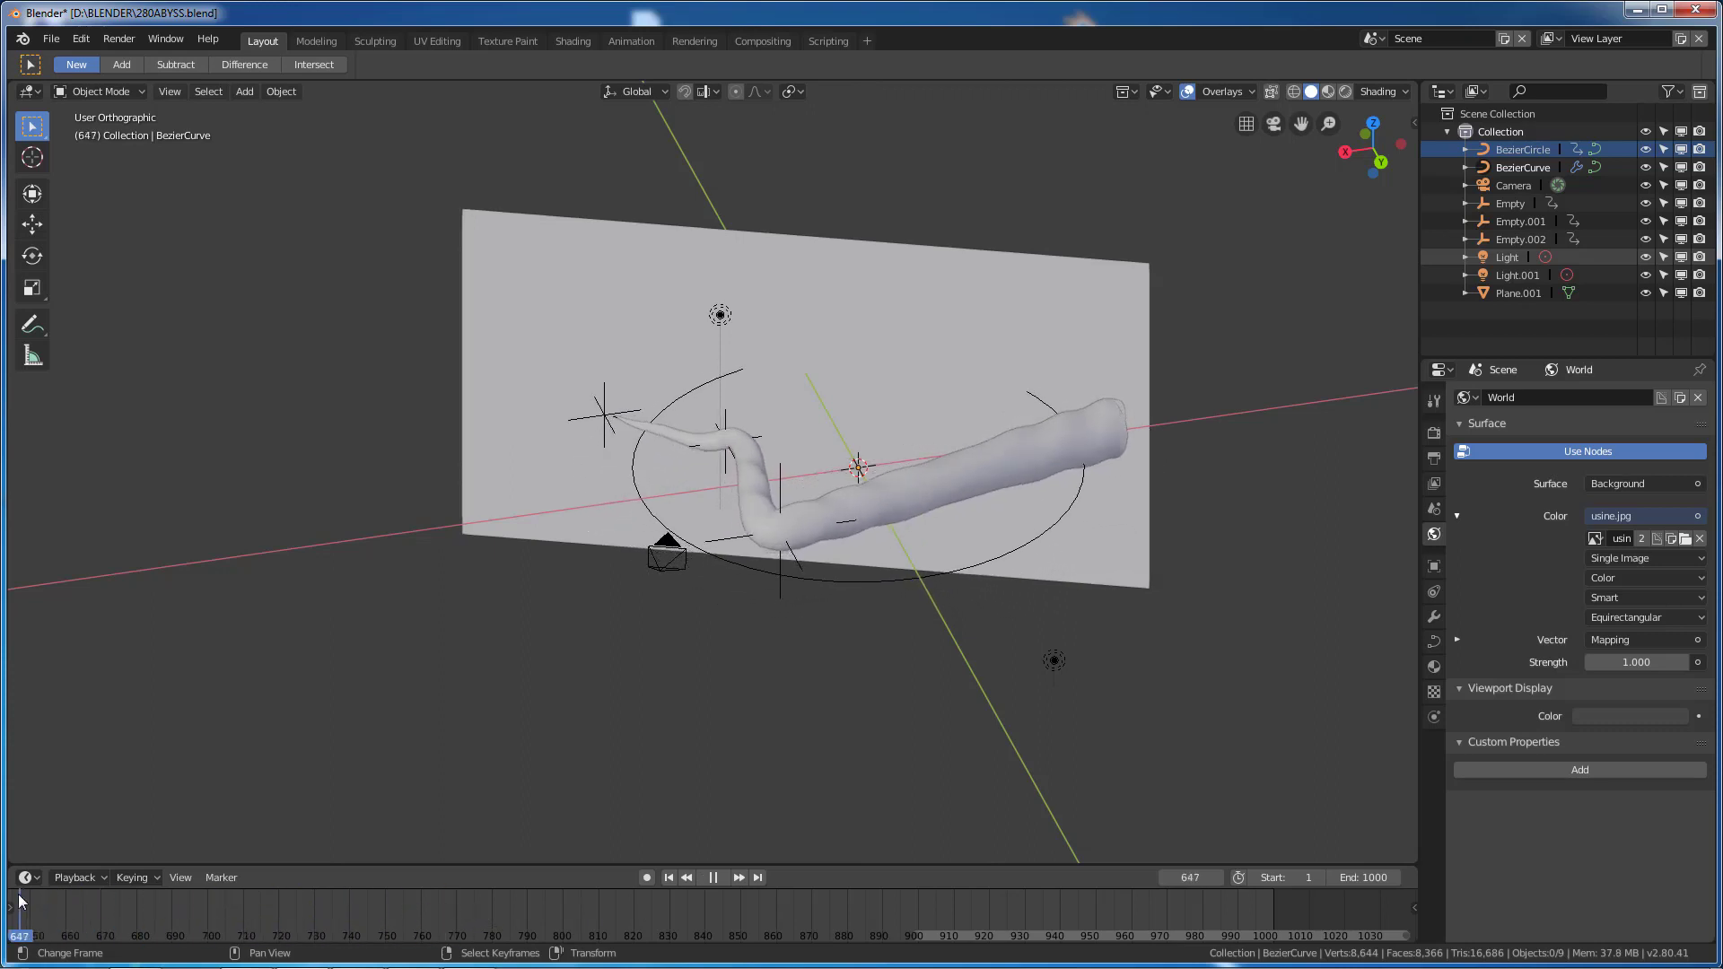
{"action": "key", "text": "space"}
{"action": "left_click", "coordinate": [670, 877]}
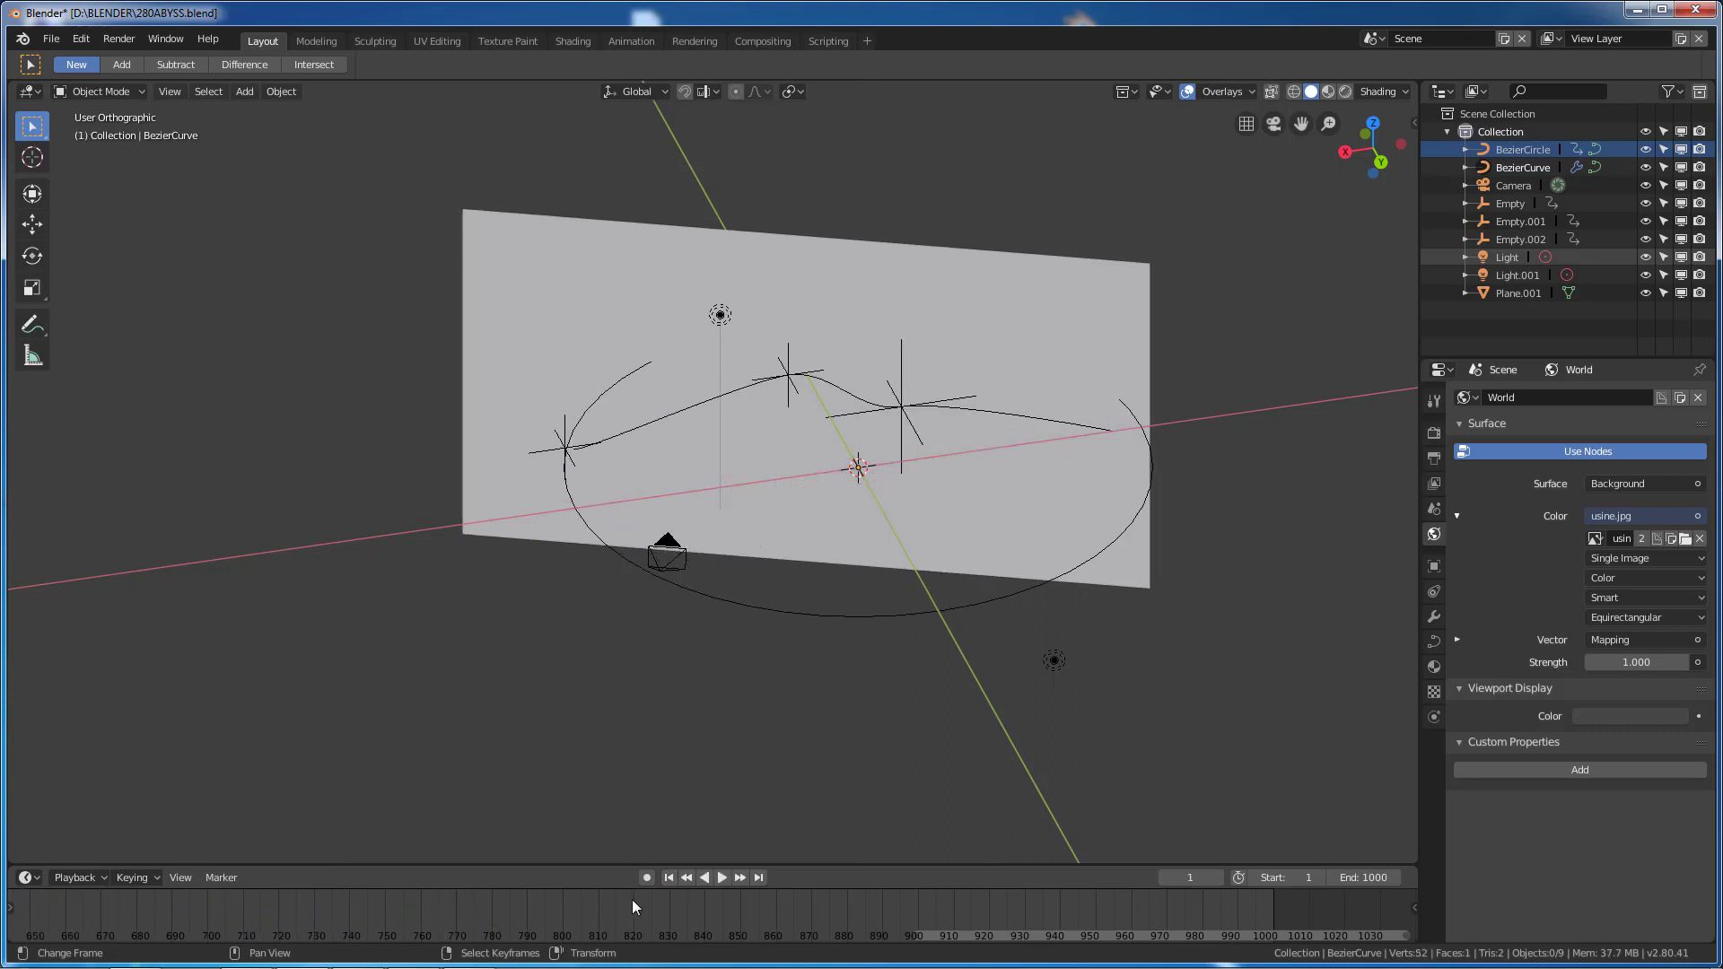
Bring the start of the timeline into range, play the tentacle's growth from frame 1 and stop at frame 114.
{"action": "left_click_drag", "start_coordinate": [957, 938], "coordinate": [40, 942]}
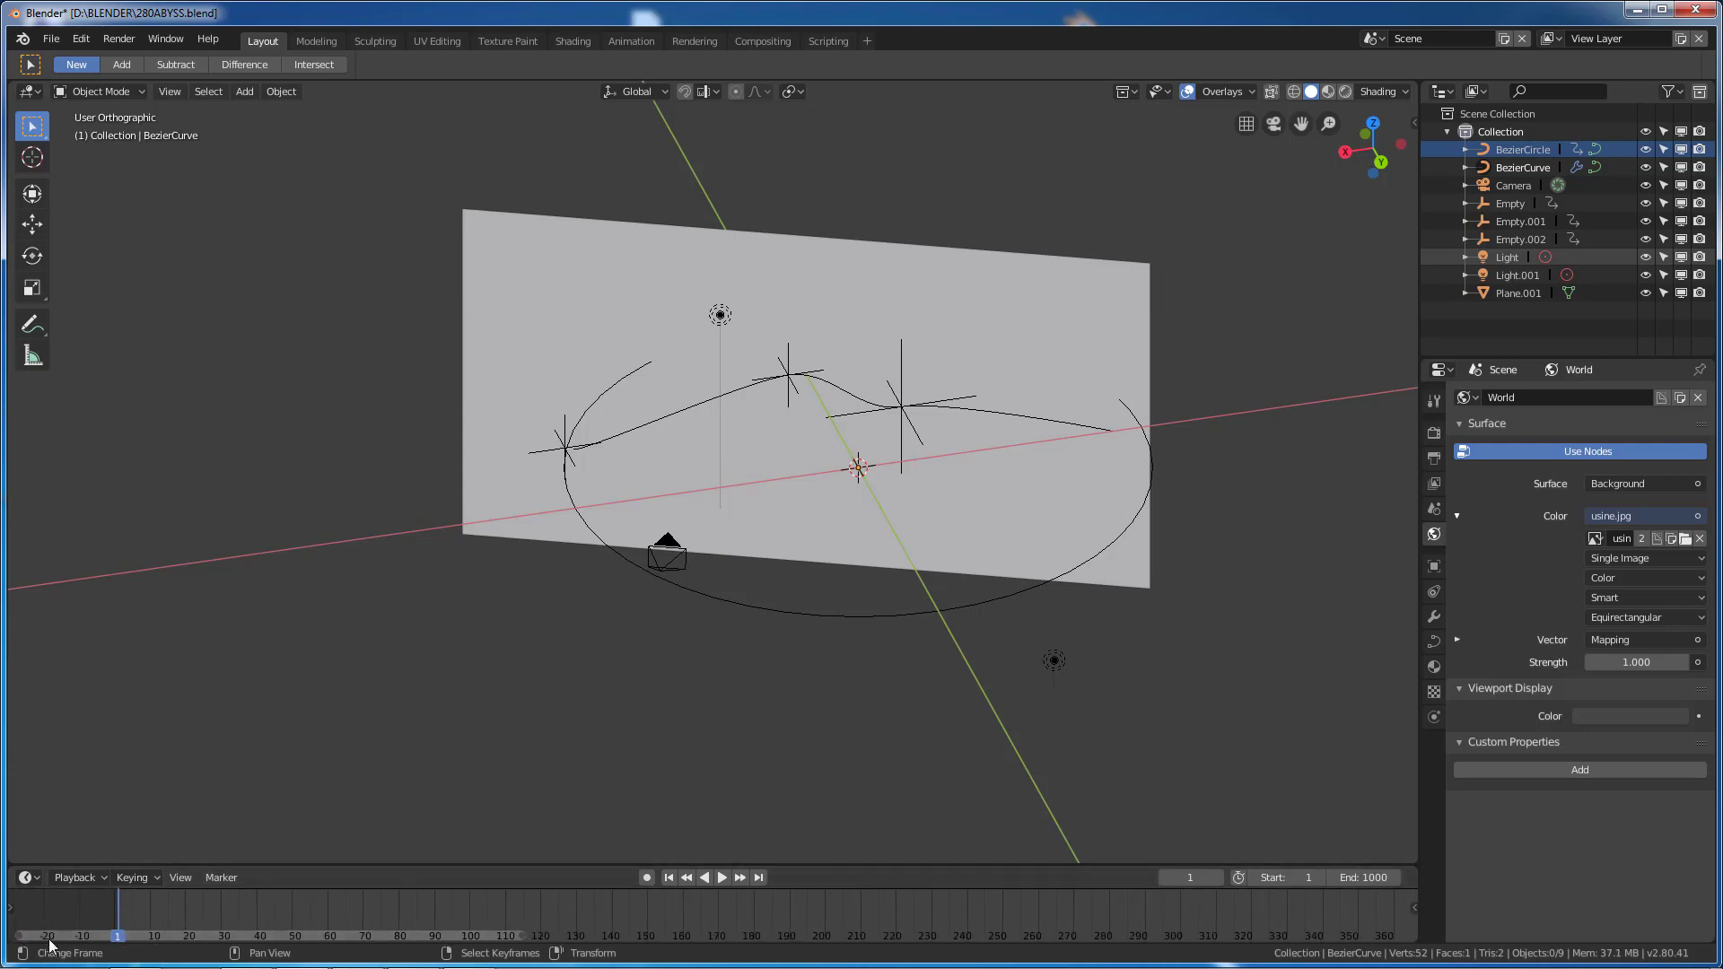
{"action": "key", "text": "space"}
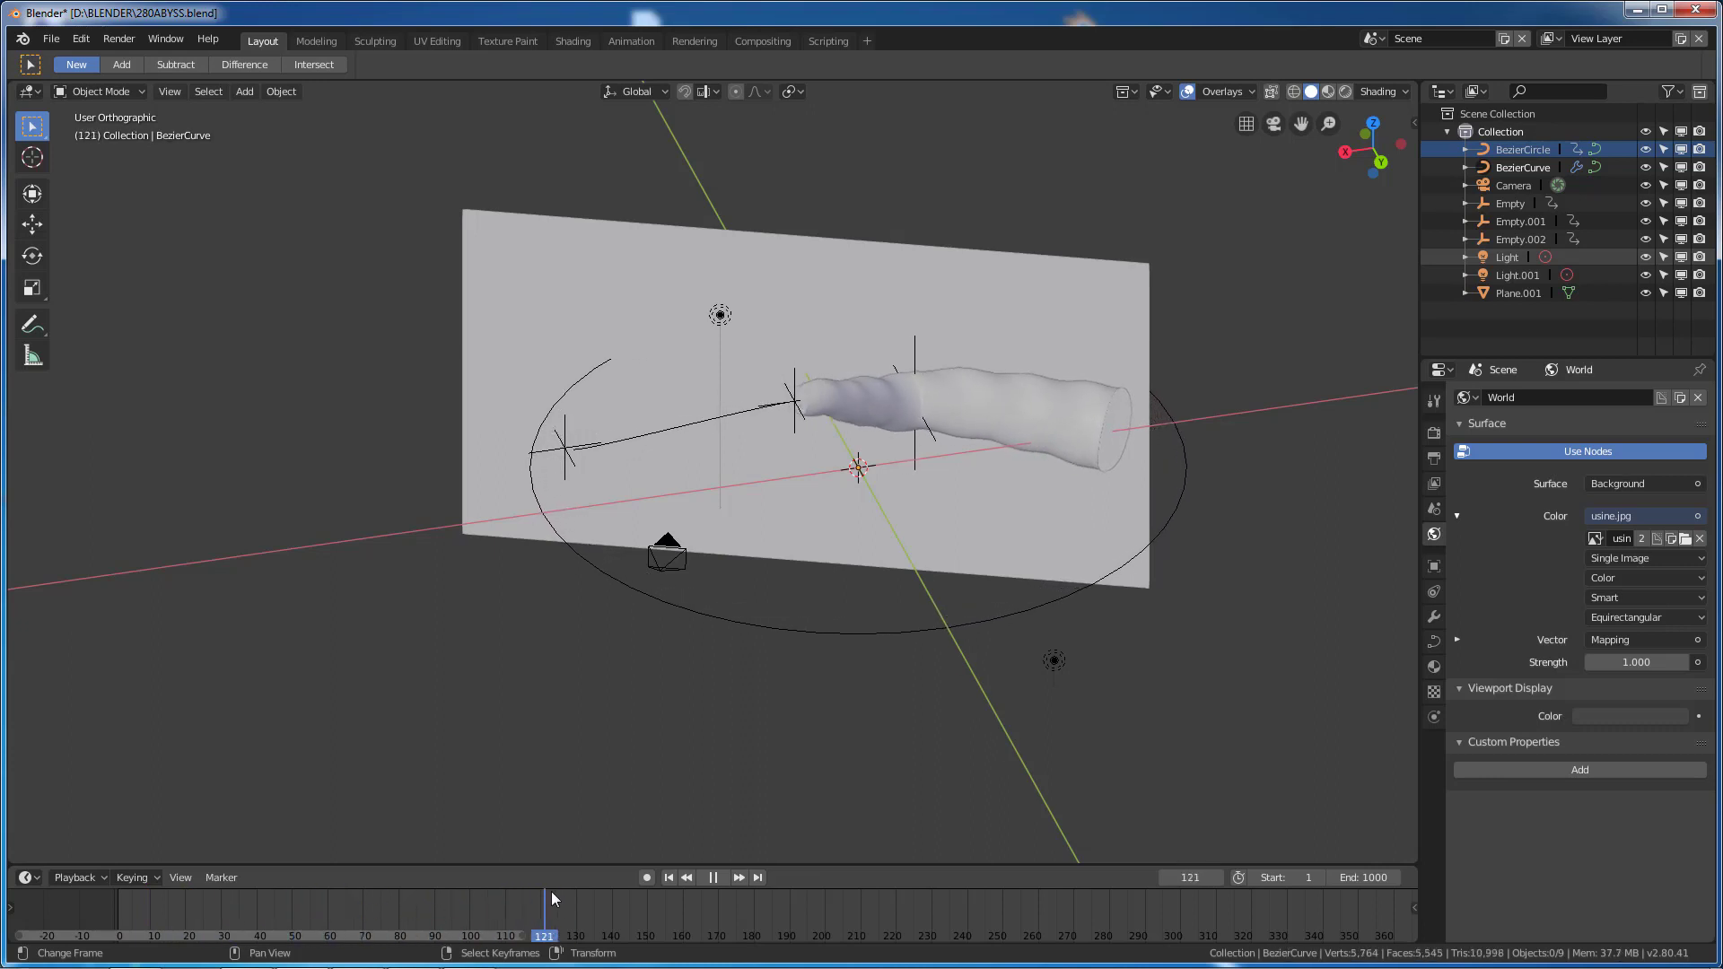
{"action": "key", "text": "space"}
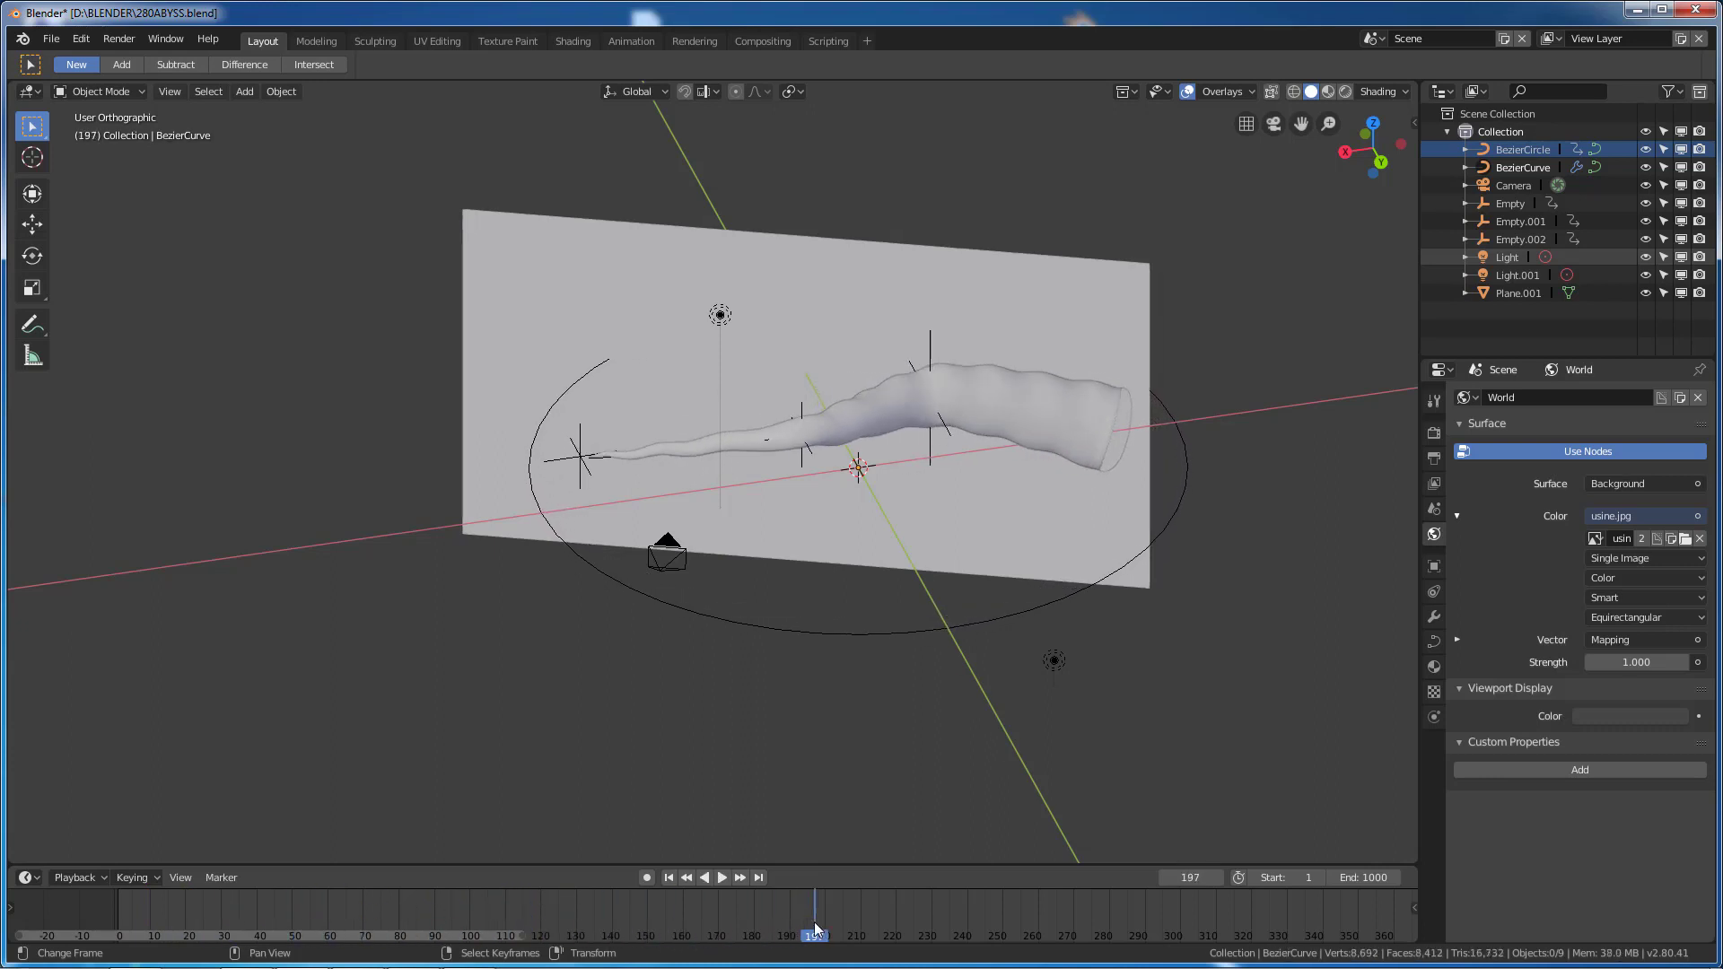
{"action": "key", "text": "space"}
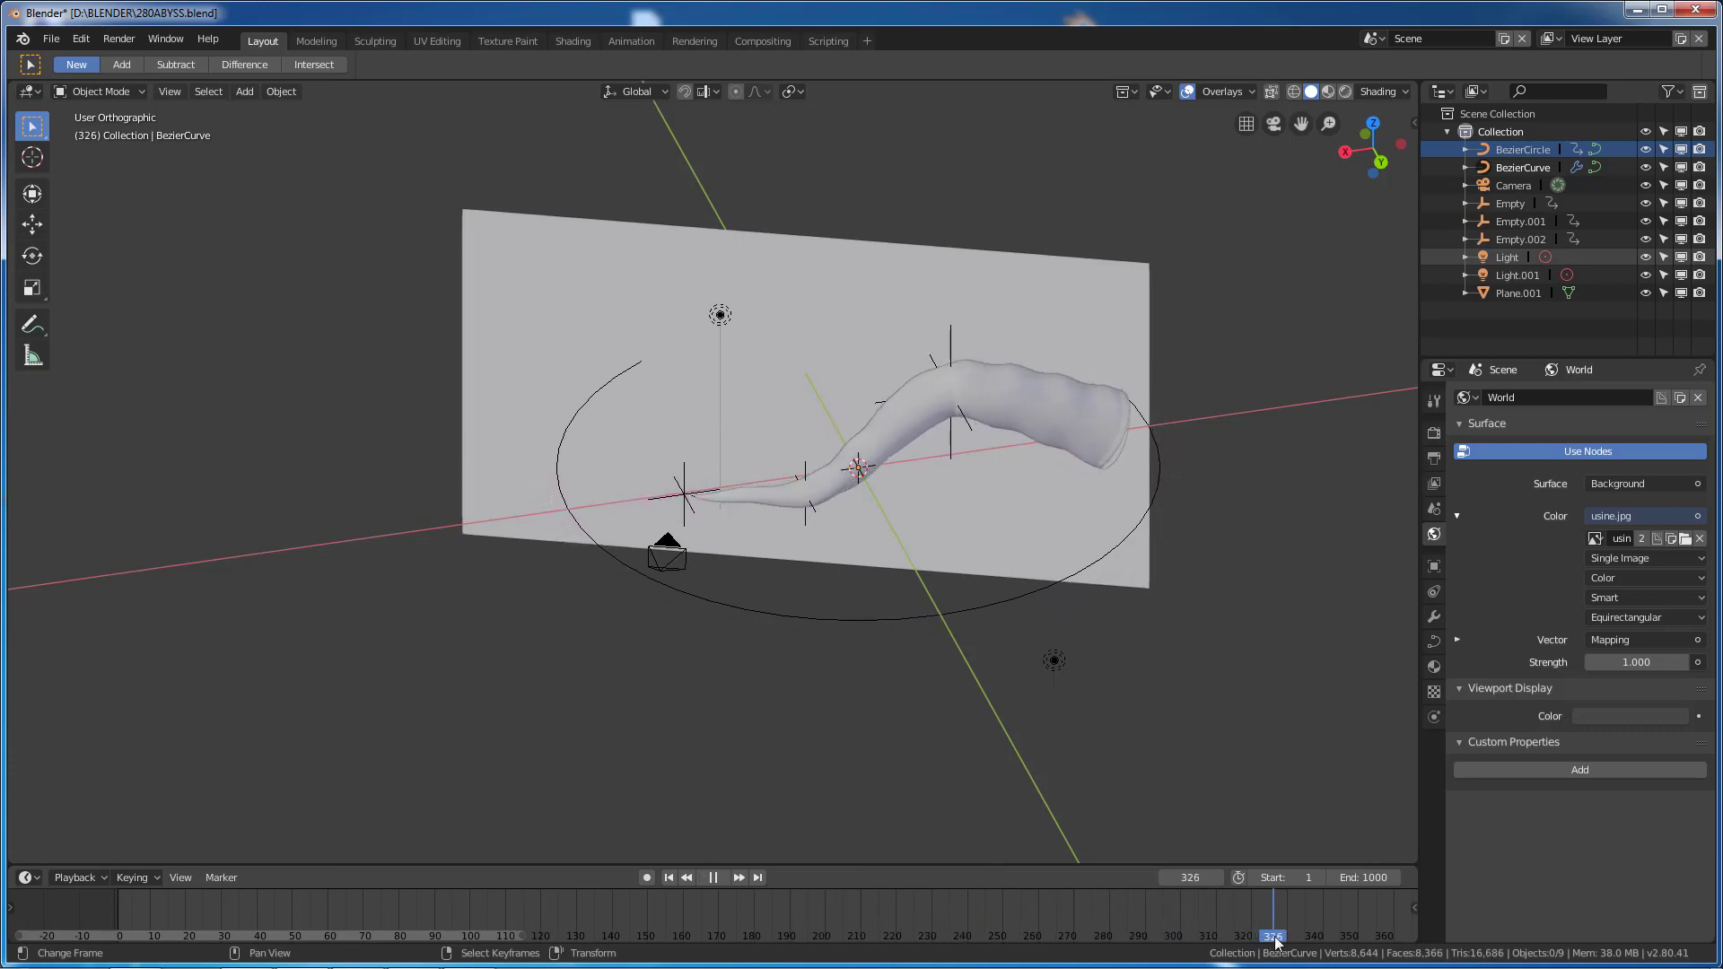
{"action": "left_click_drag", "start_coordinate": [1194, 894], "coordinate": [518, 890]}
{"action": "key", "text": "space"}
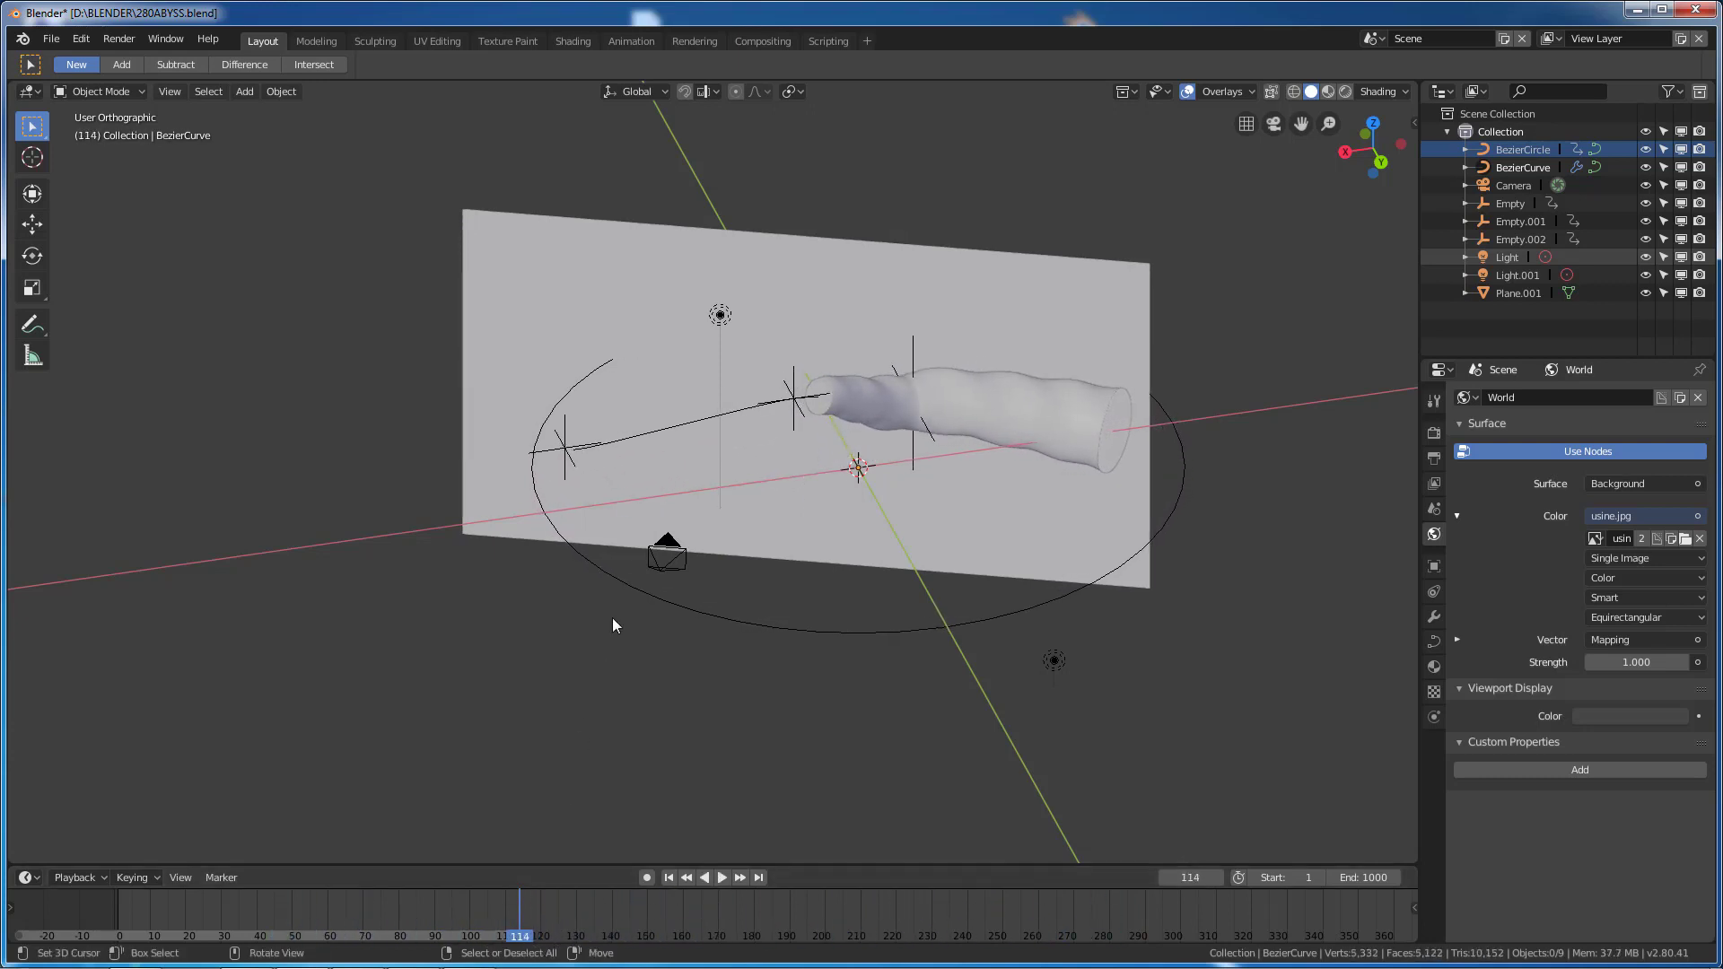
Select the backdrop plane and examine its geometry in Edit Mode.
{"action": "left_click", "coordinate": [709, 417]}
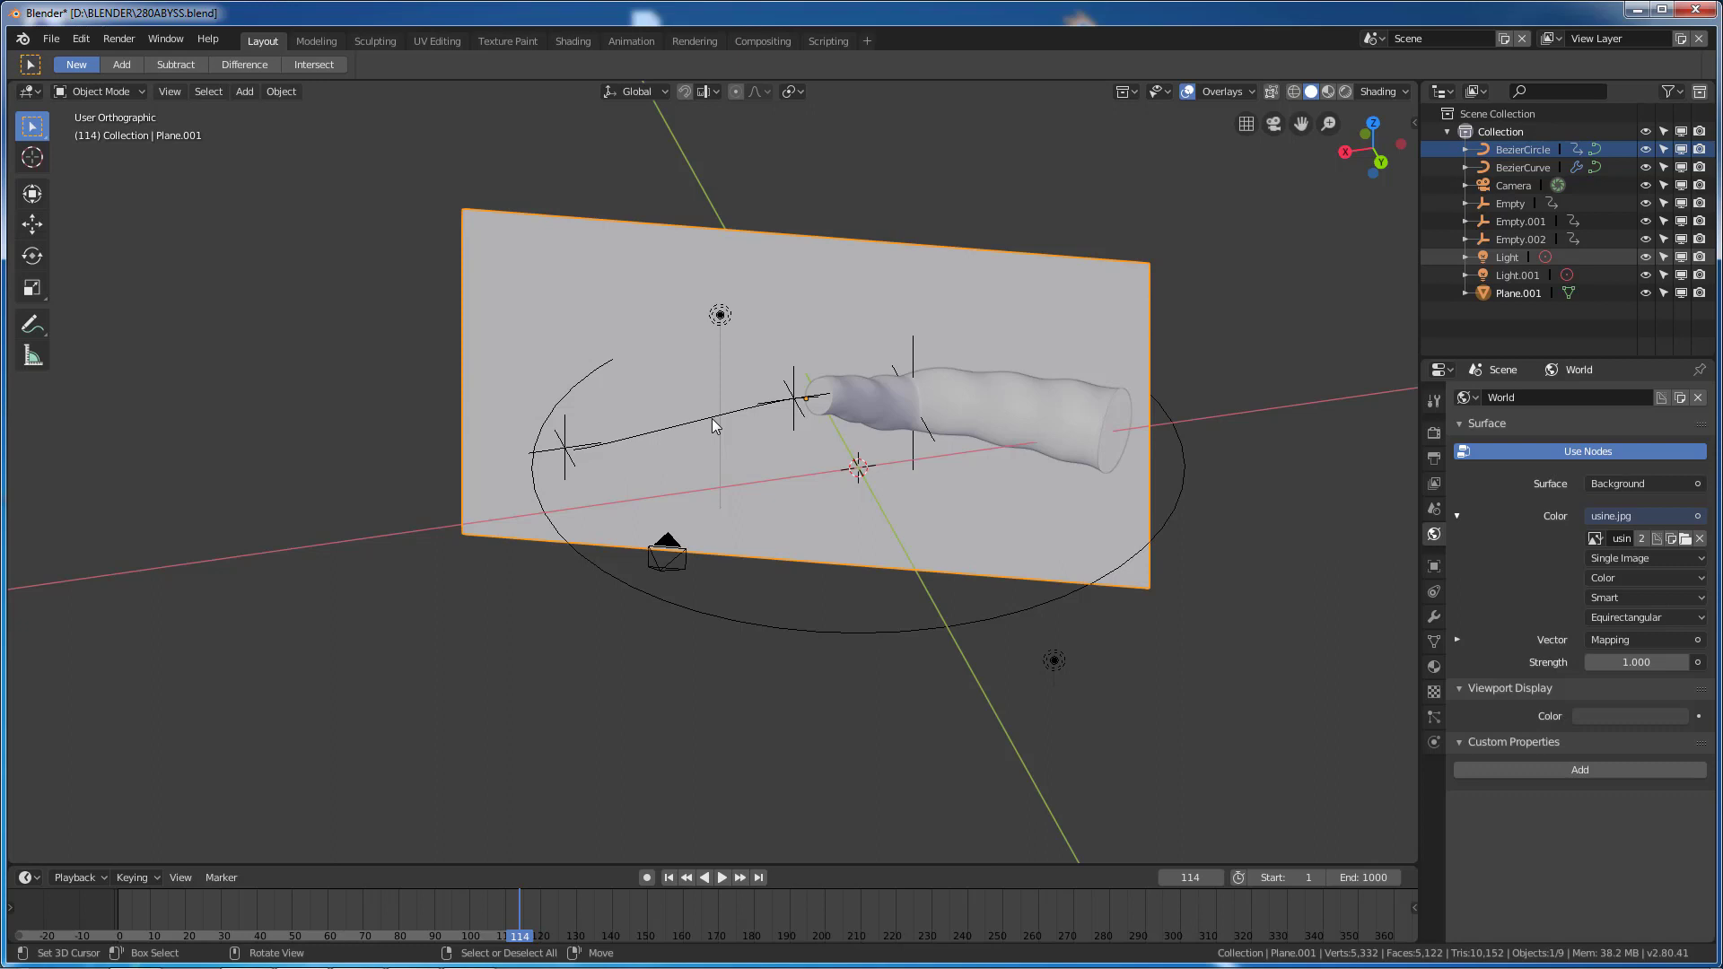
{"action": "key", "text": "Tab"}
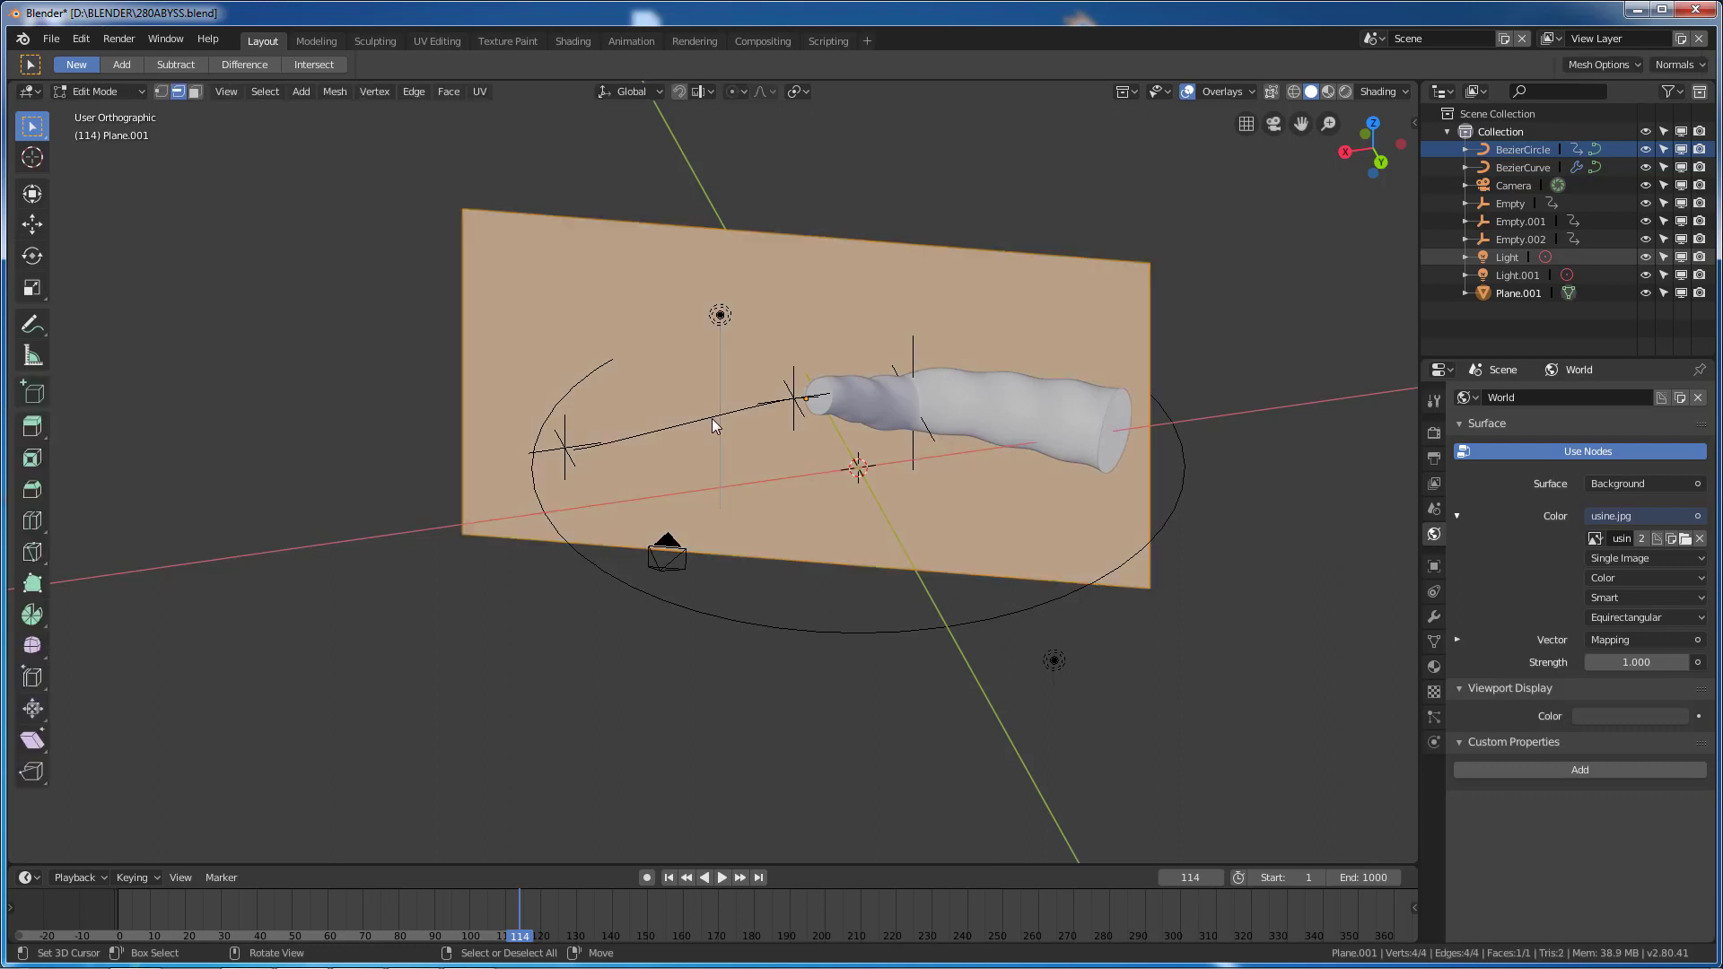
{"action": "key", "text": "Tab"}
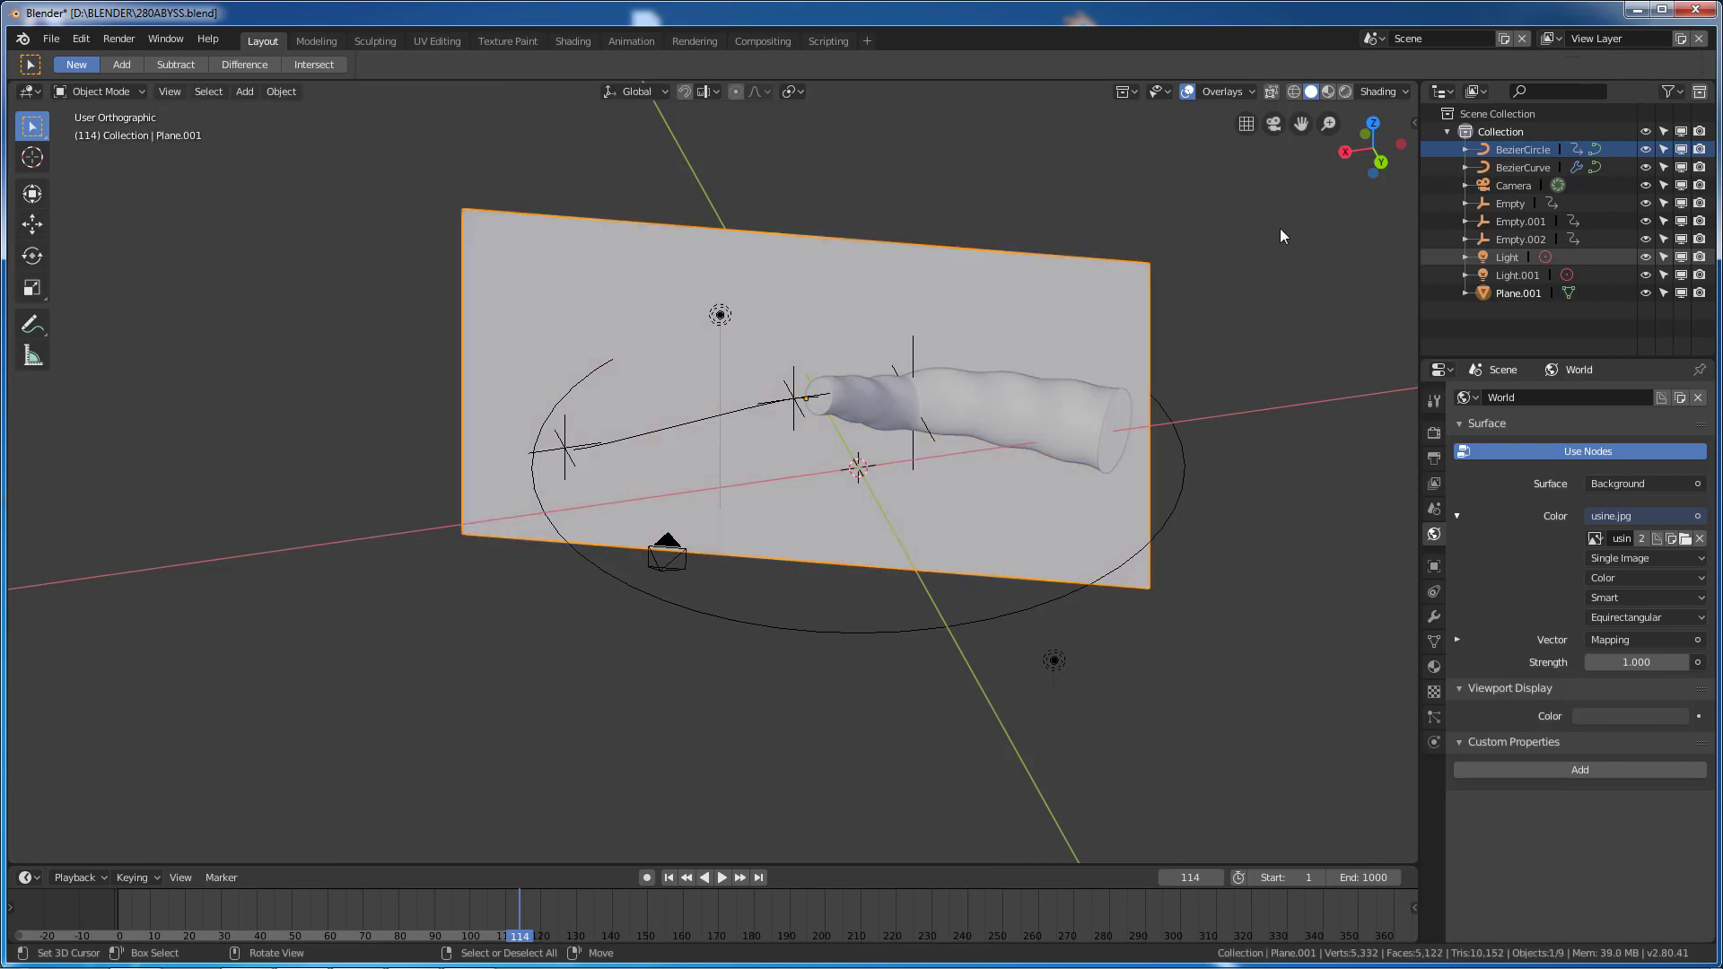
Clear both the taper object and the bevel object from the BezierCurve's geometry settings.
{"action": "left_click", "coordinate": [1535, 166]}
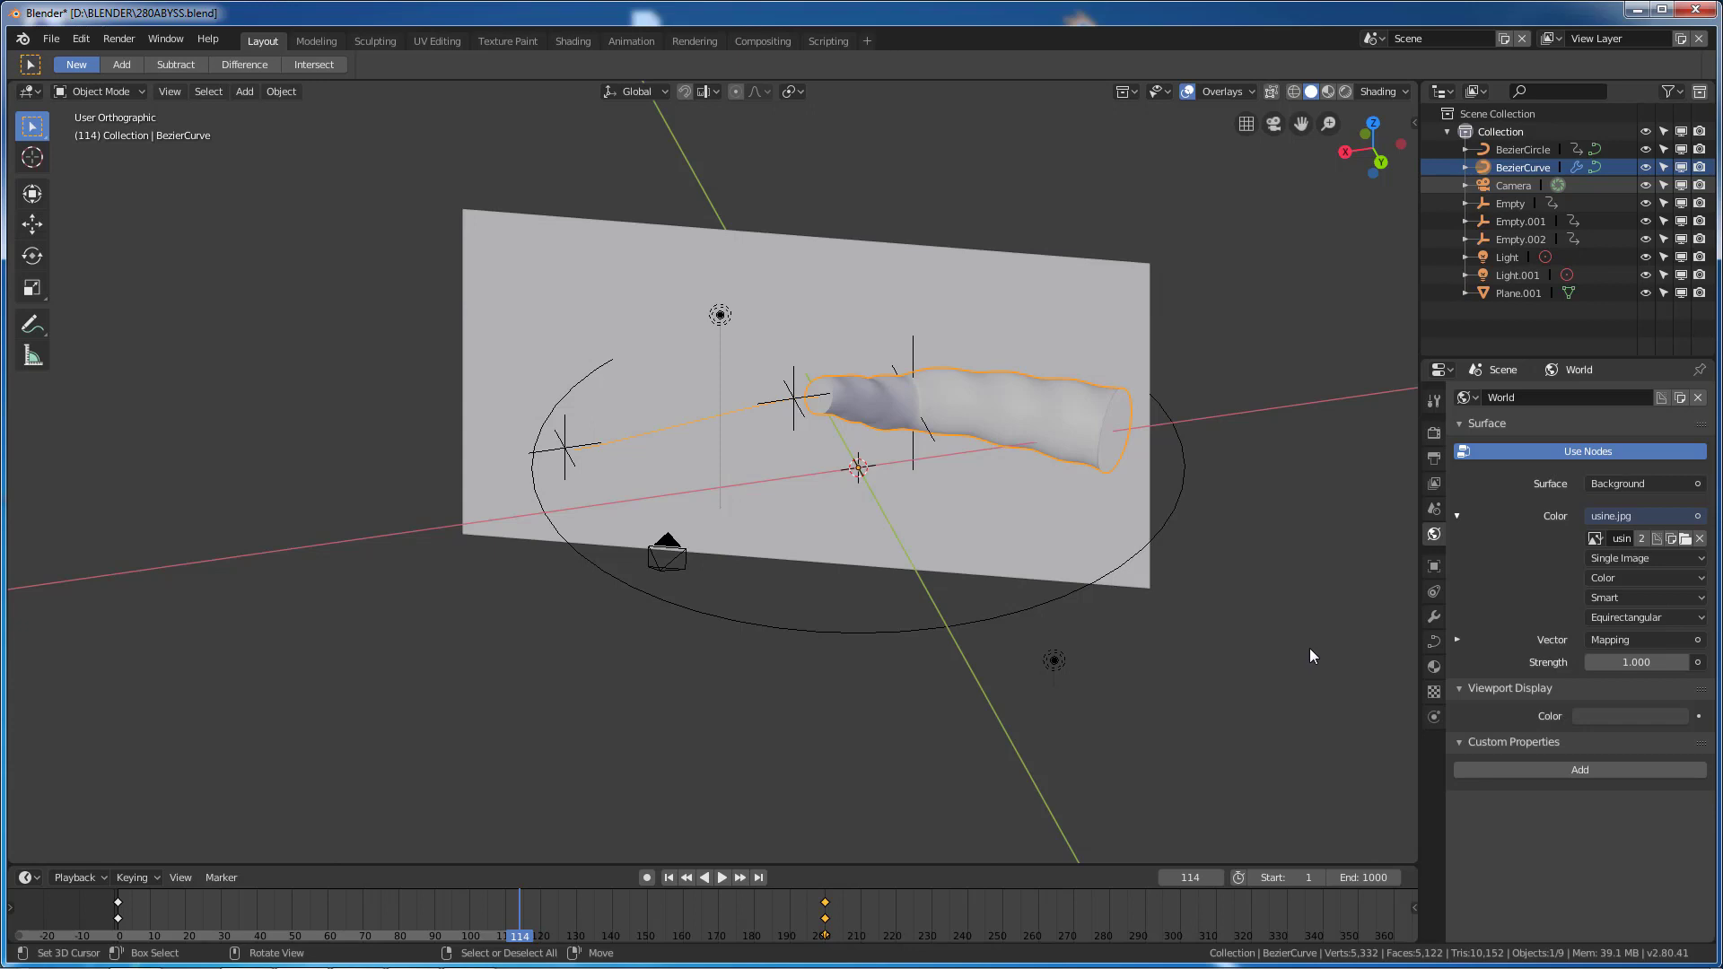
{"action": "left_click", "coordinate": [1434, 640]}
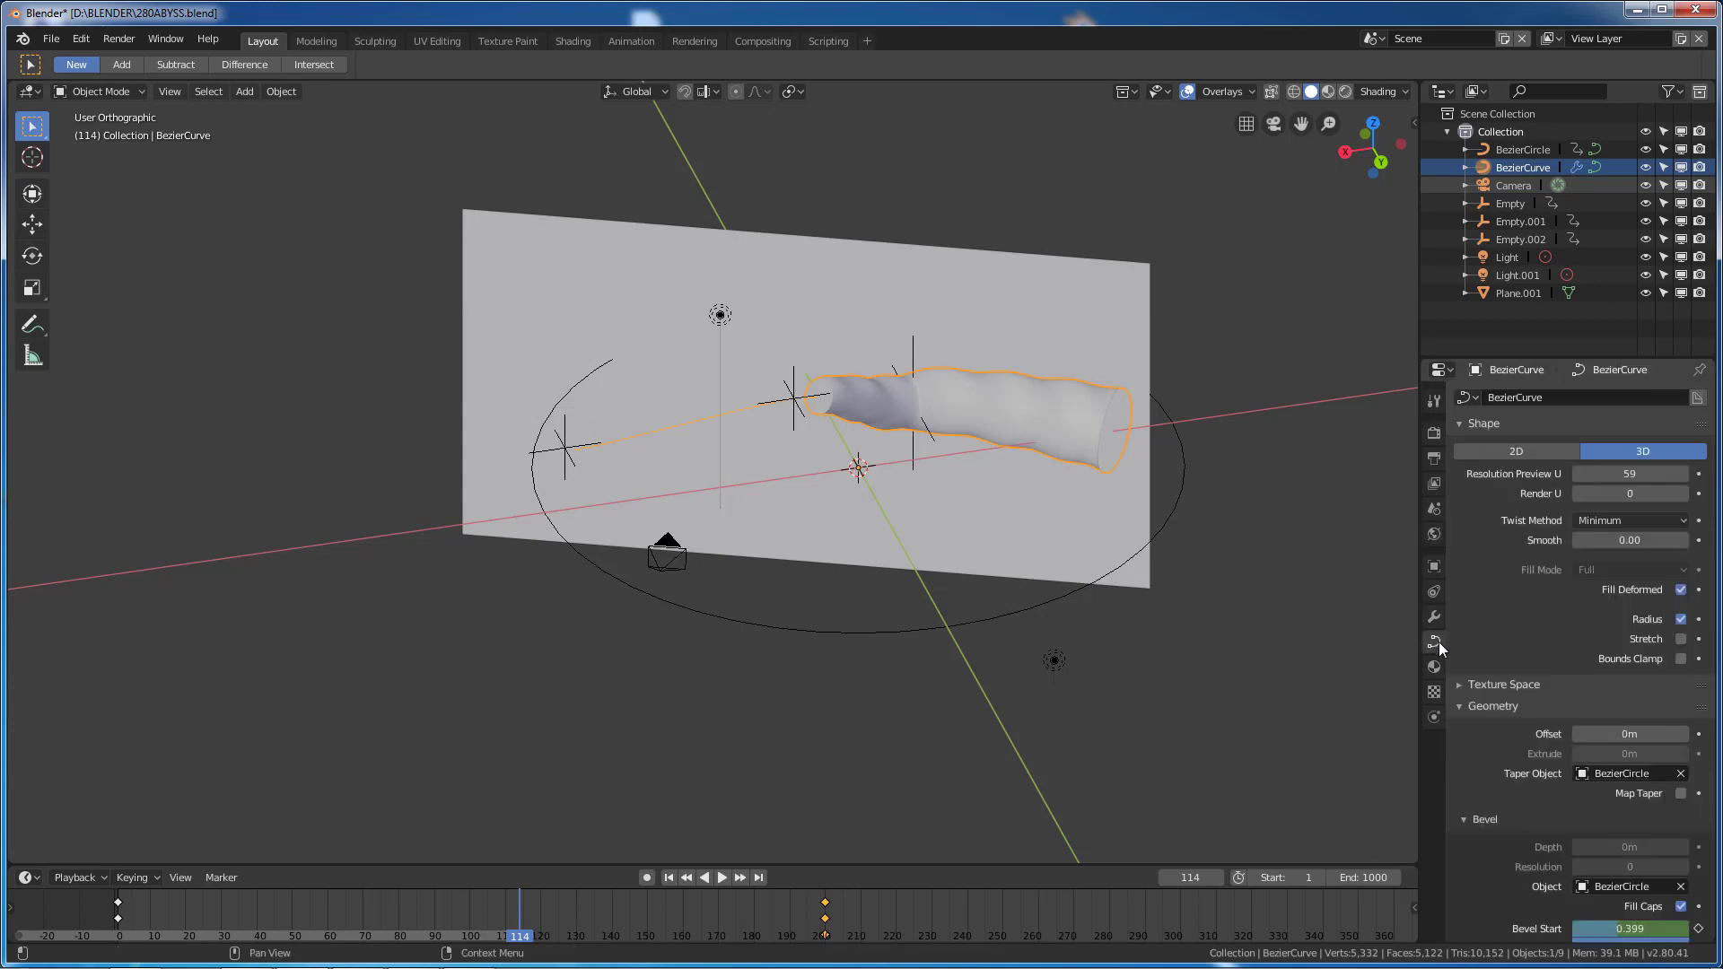
{"action": "left_click", "coordinate": [1682, 774]}
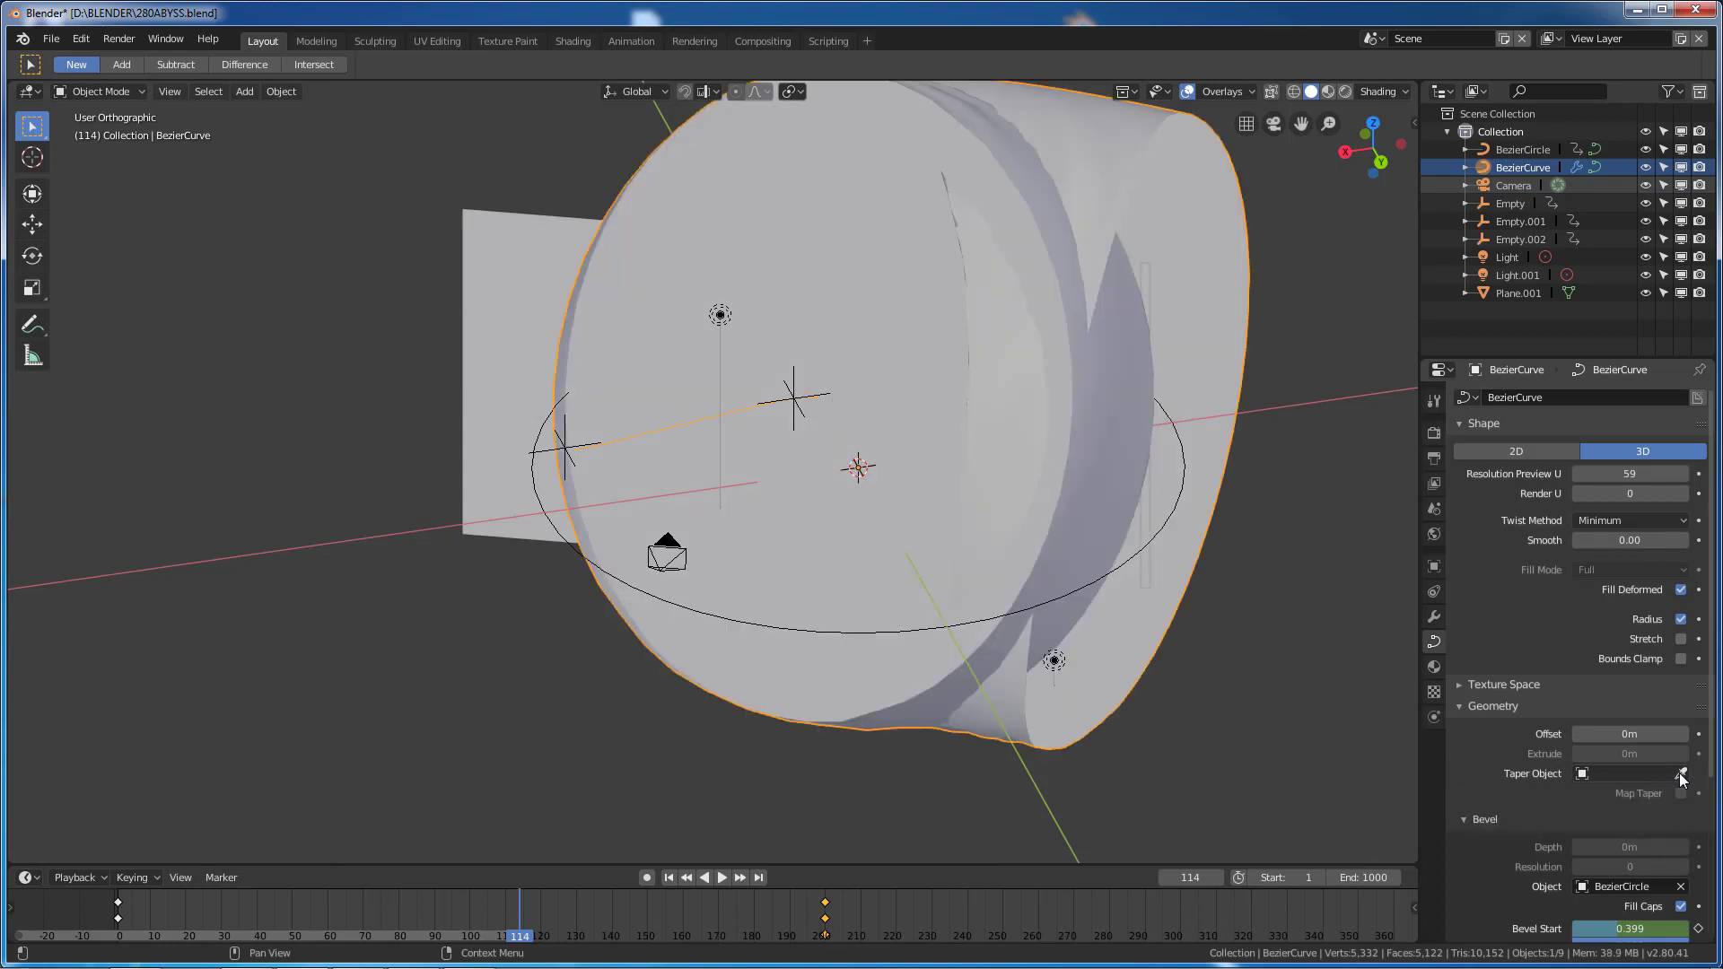
{"action": "left_click", "coordinate": [1681, 887]}
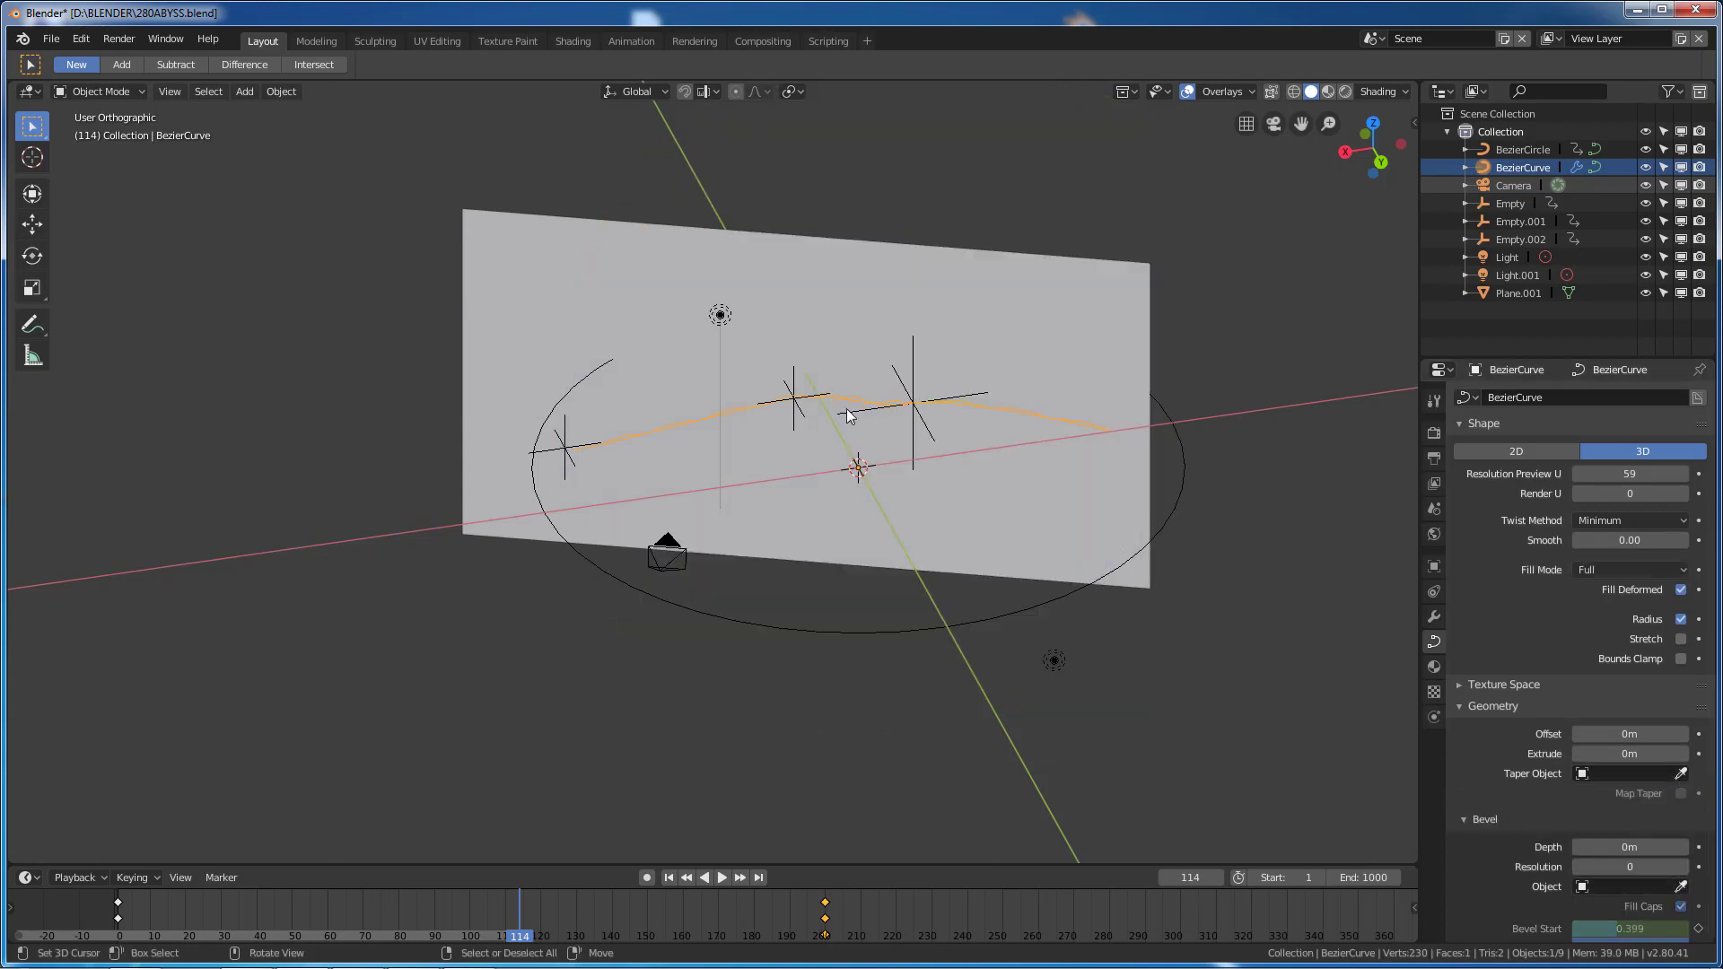
Enter Edit Mode on the BezierCurve, deselect all its control points and hide Plane.001.
{"action": "key", "text": "Tab"}
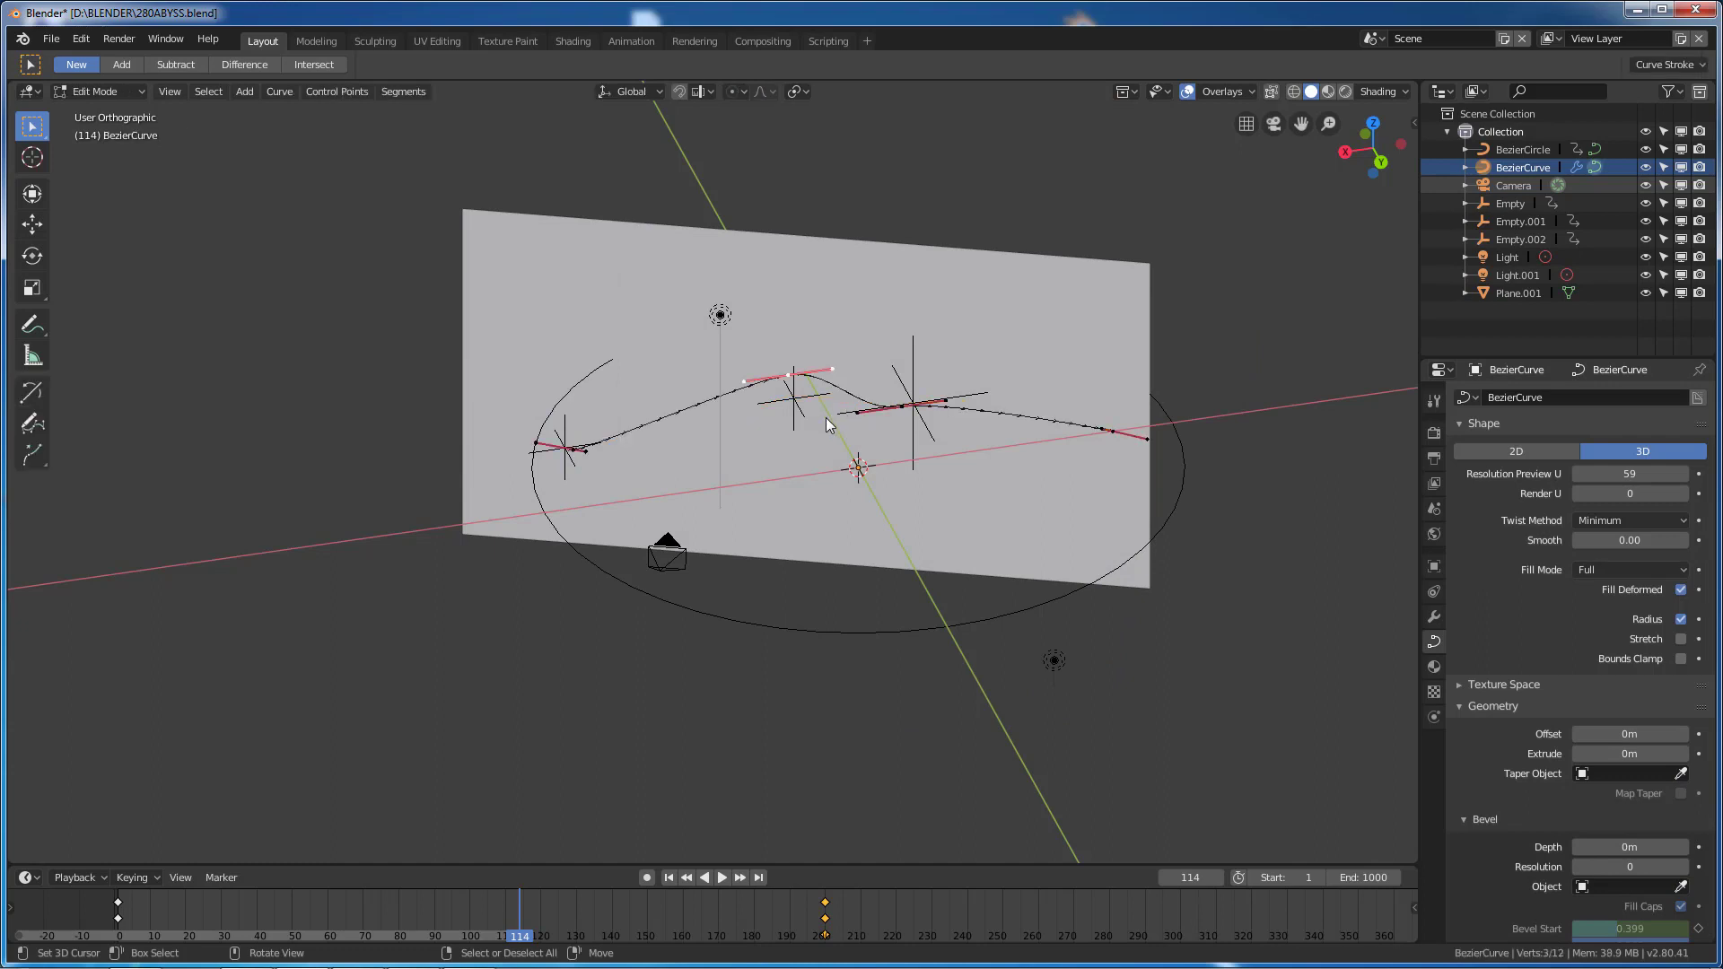
{"action": "left_click", "coordinate": [1064, 308]}
{"action": "left_click", "coordinate": [1648, 294]}
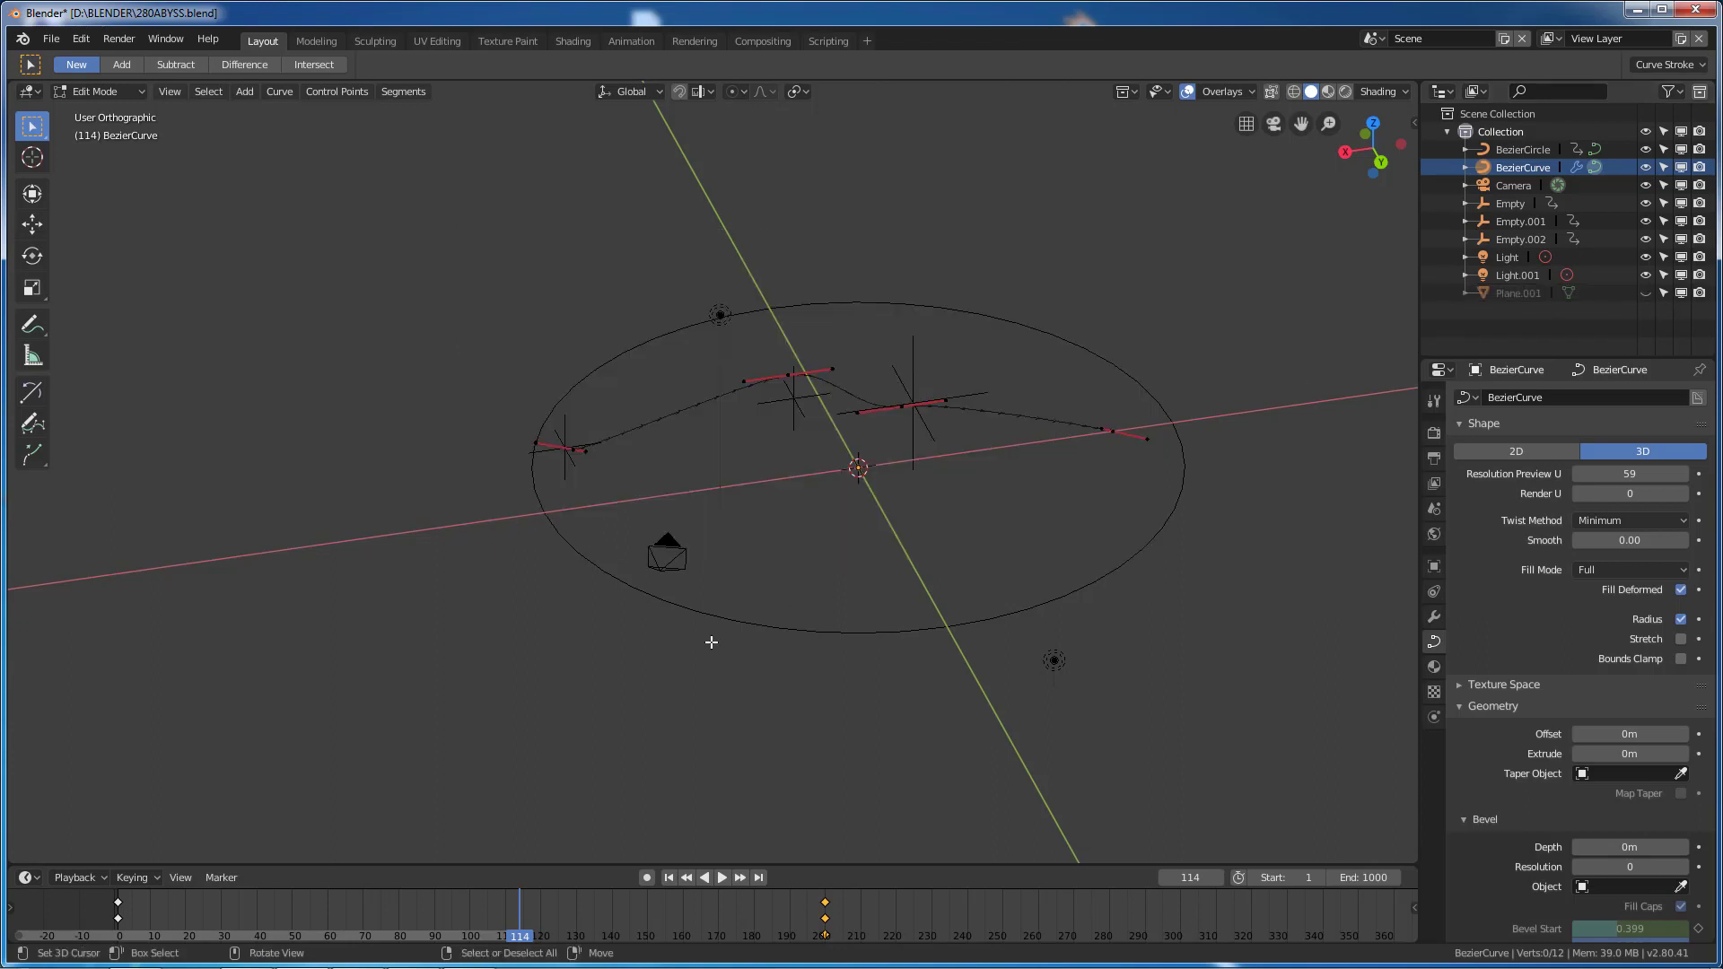
{"action": "middle_click_drag", "start_coordinate": [710, 644], "coordinate": [1113, 556]}
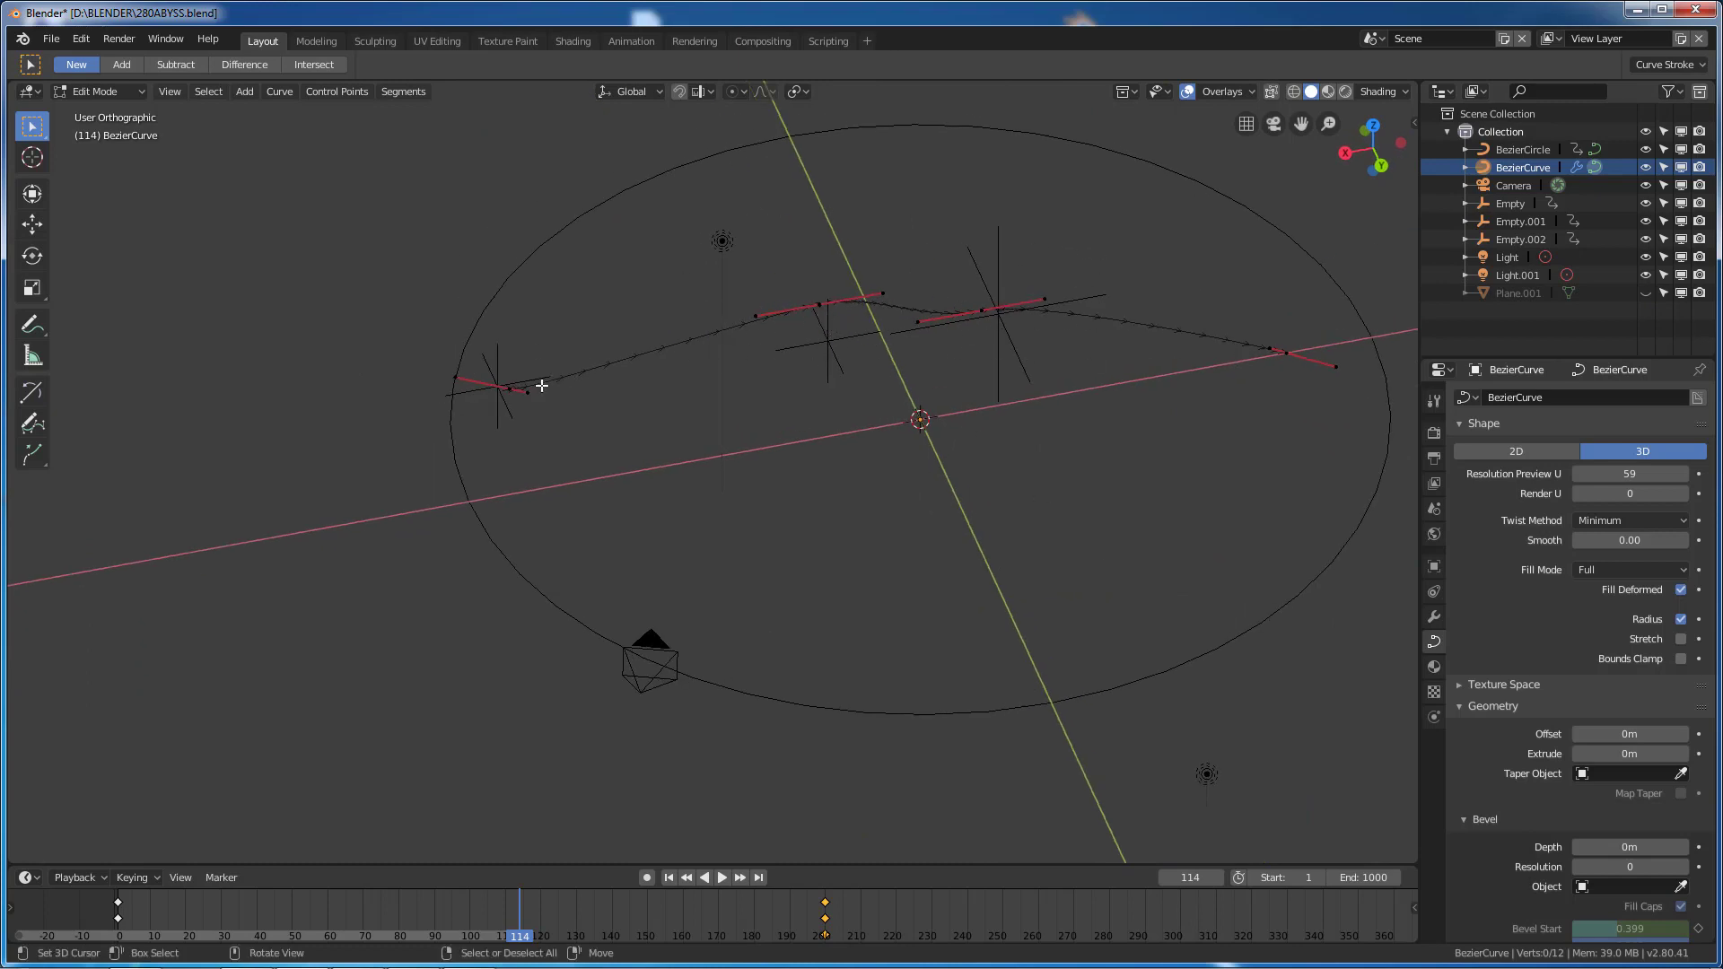
Select the curve's control point beside the middle empty and examine the Hook to New Object option without applying it.
{"action": "left_click", "coordinate": [819, 305]}
{"action": "middle_click_drag", "start_coordinate": [927, 377], "coordinate": [876, 392]}
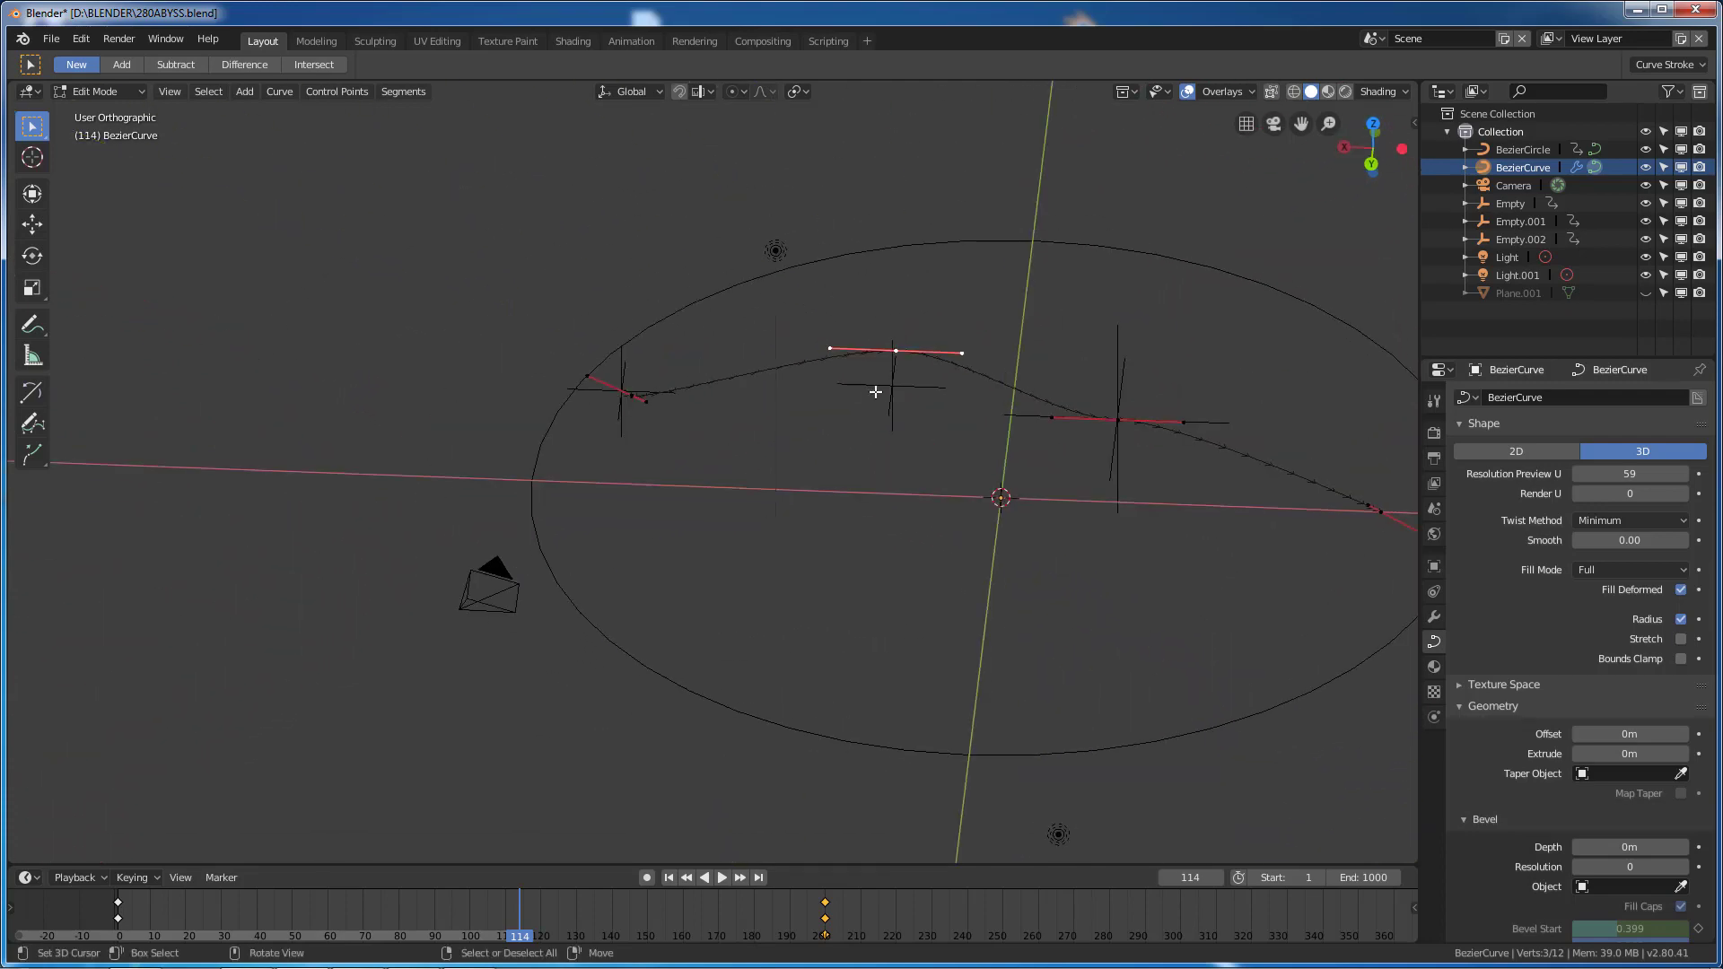
{"action": "key", "text": "ctrl"}
{"action": "key", "text": "ctrl+h"}
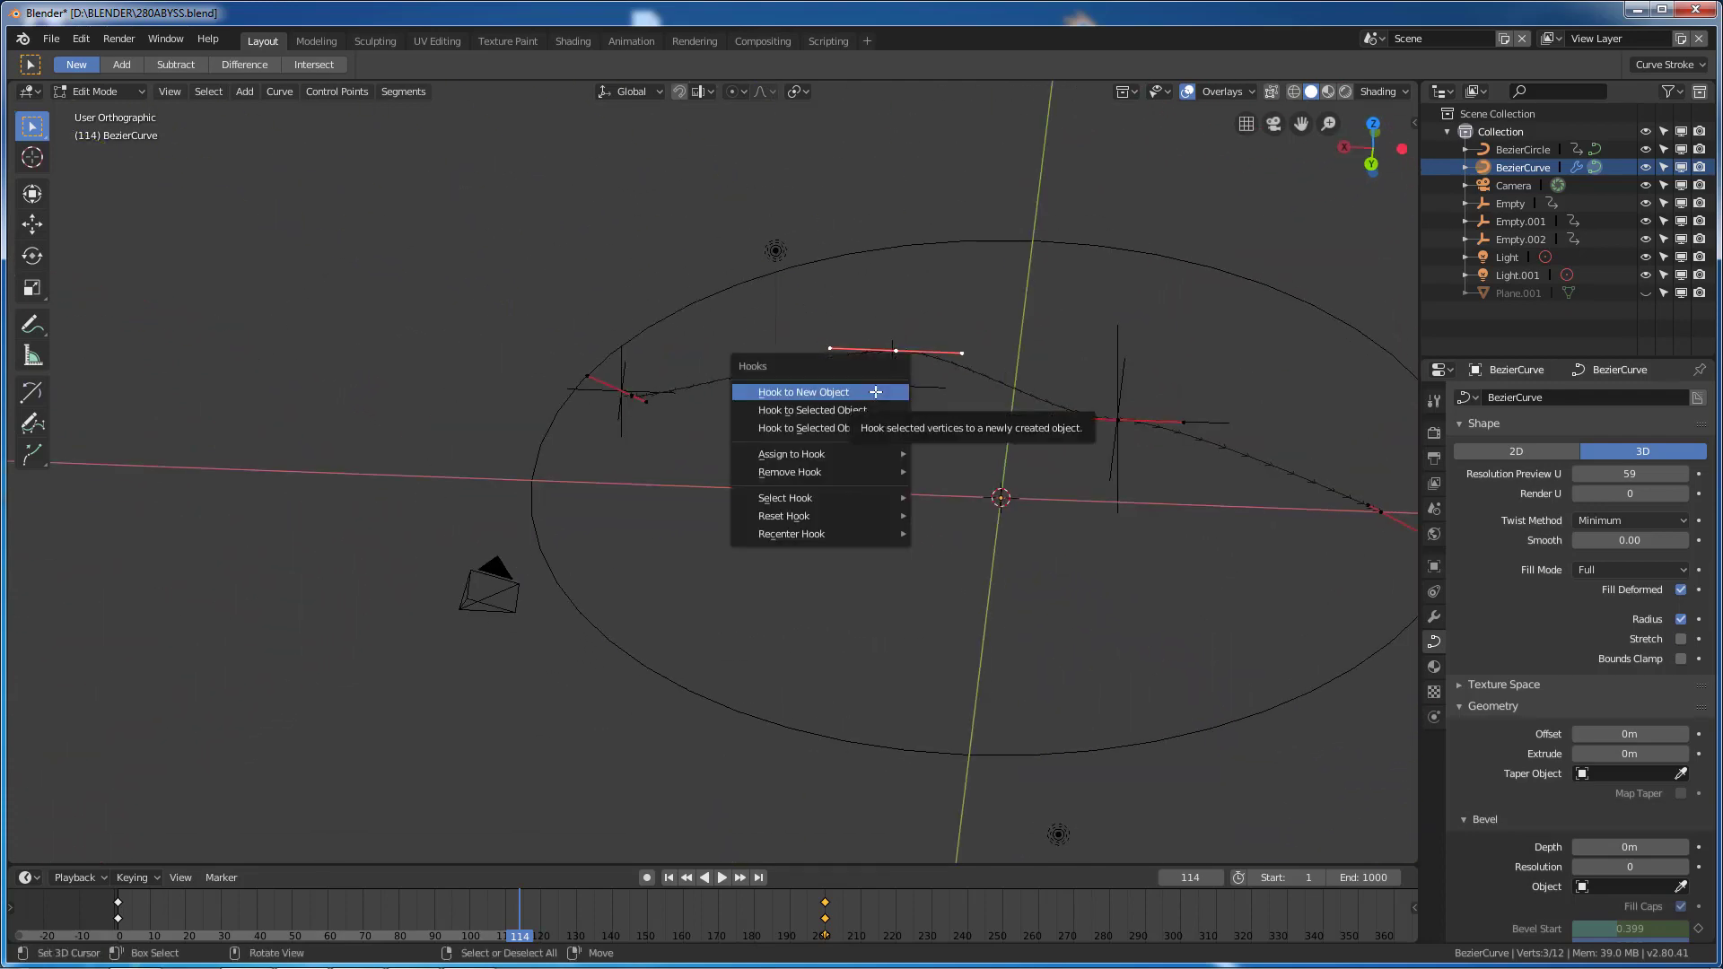
{"action": "left_click", "coordinate": [841, 394]}
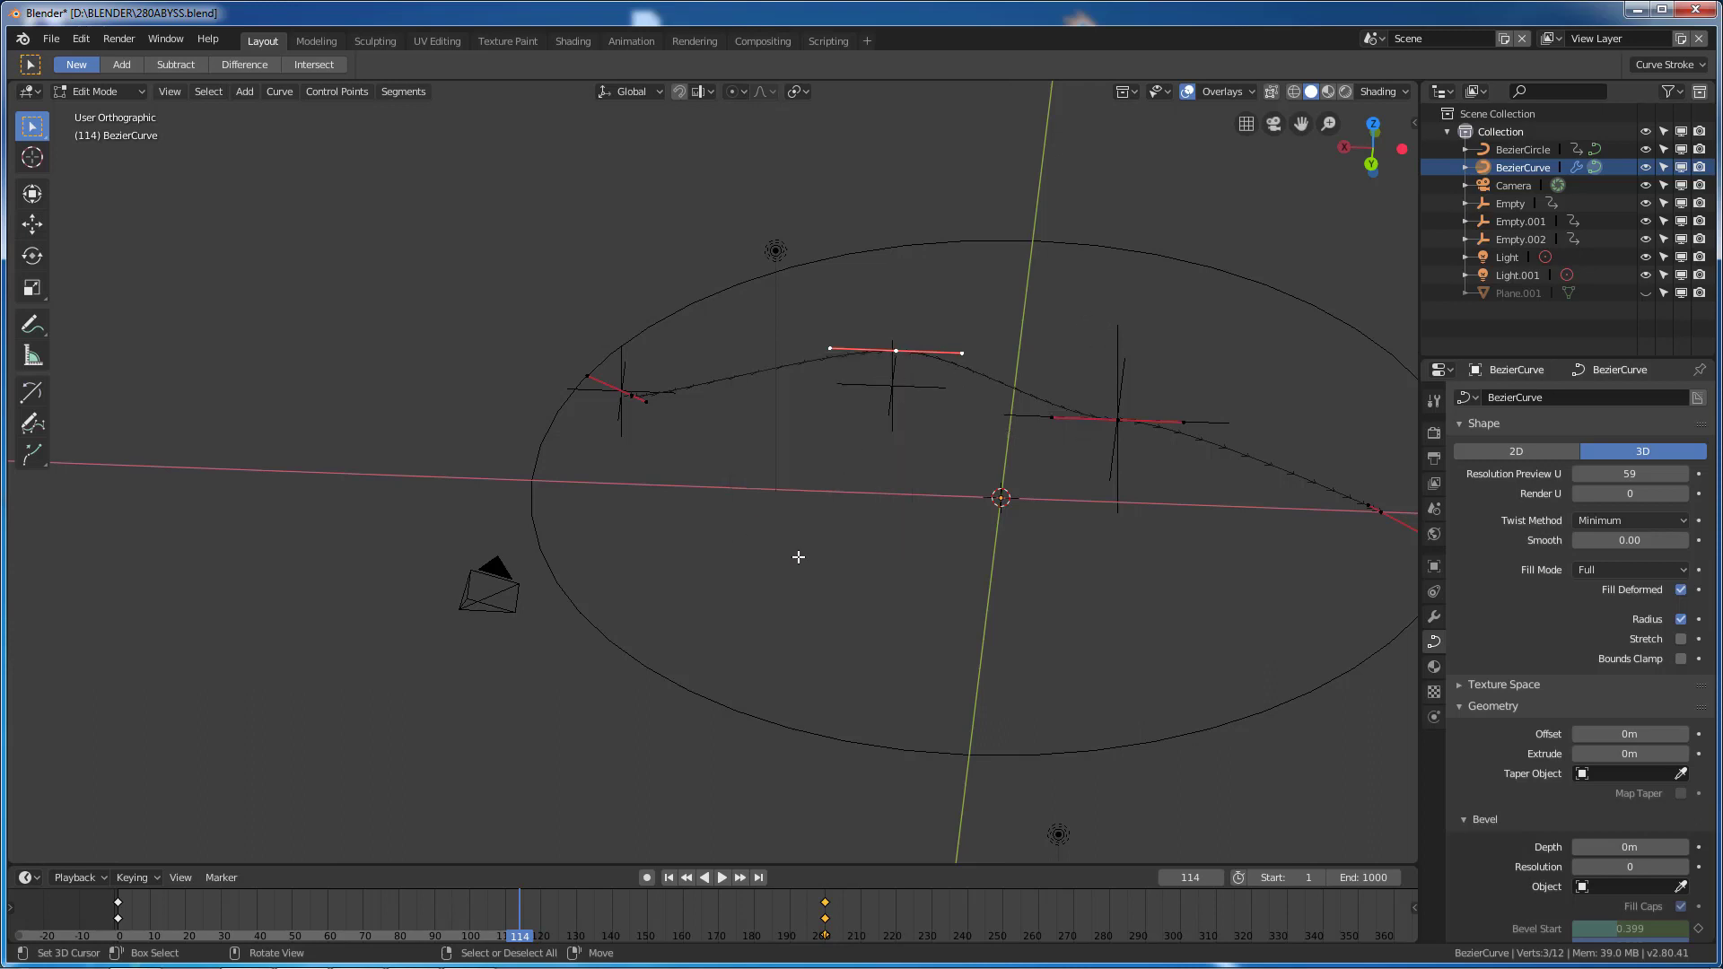
{"action": "middle_click_drag", "start_coordinate": [934, 562], "coordinate": [510, 618]}
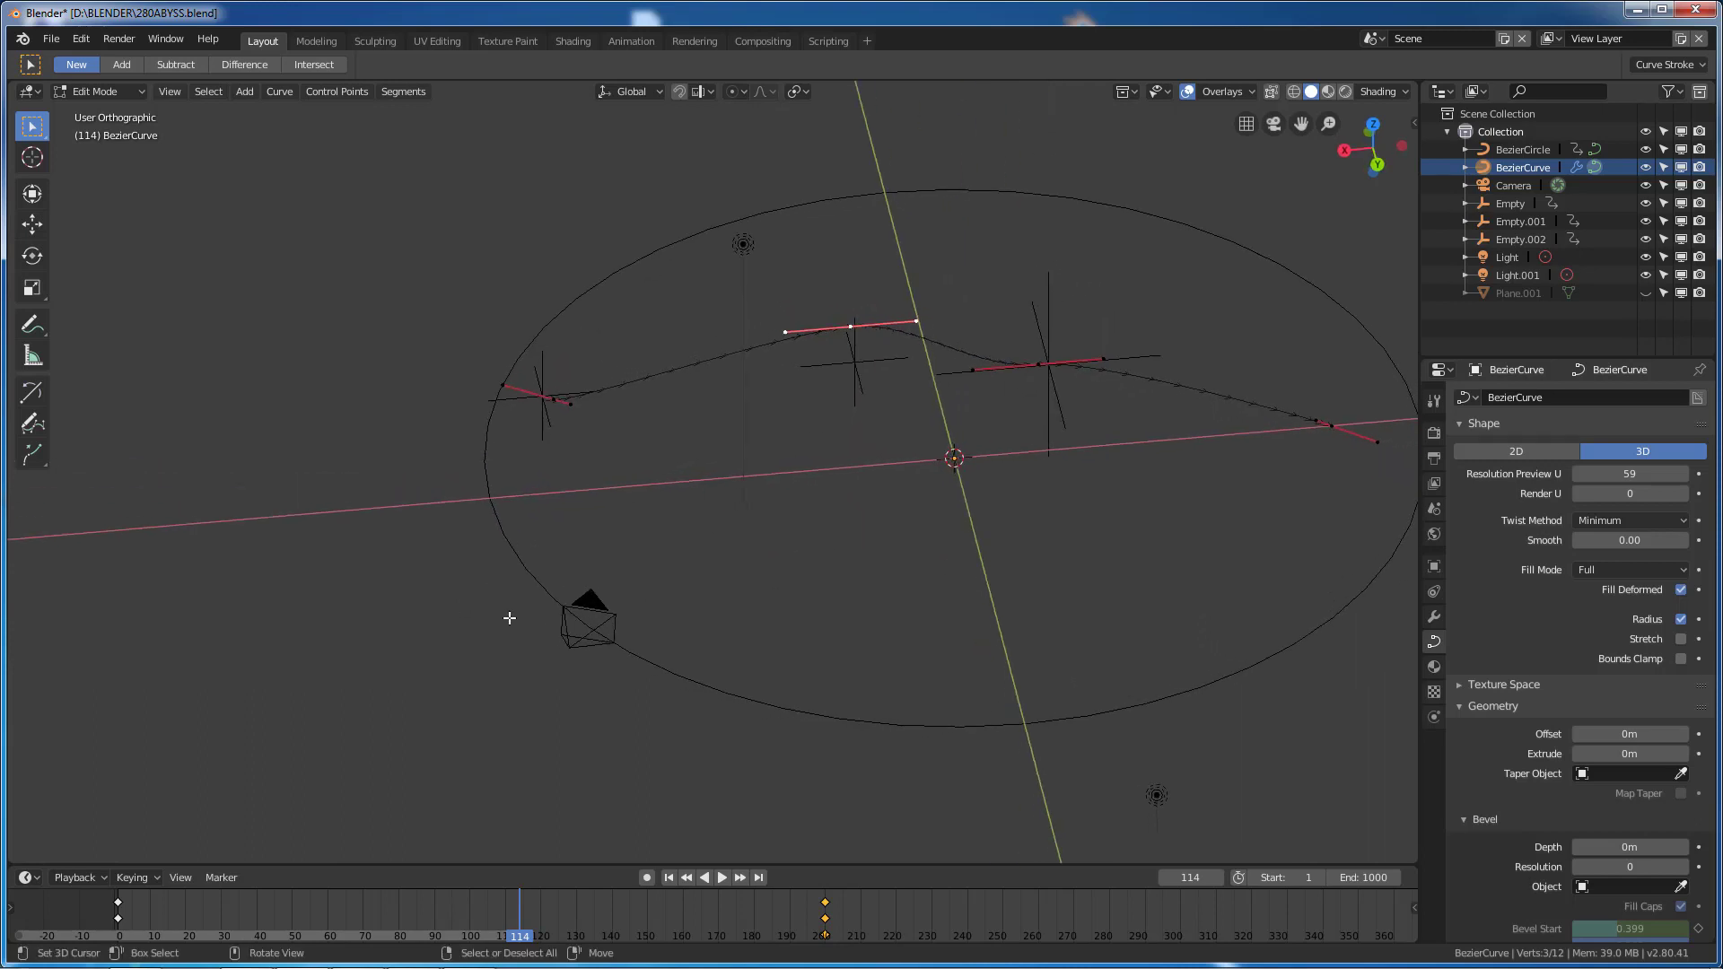
Return to Object Mode, play the bare curve's animation and scrub from frame 96 to frame 258.
{"action": "key", "text": "Tab"}
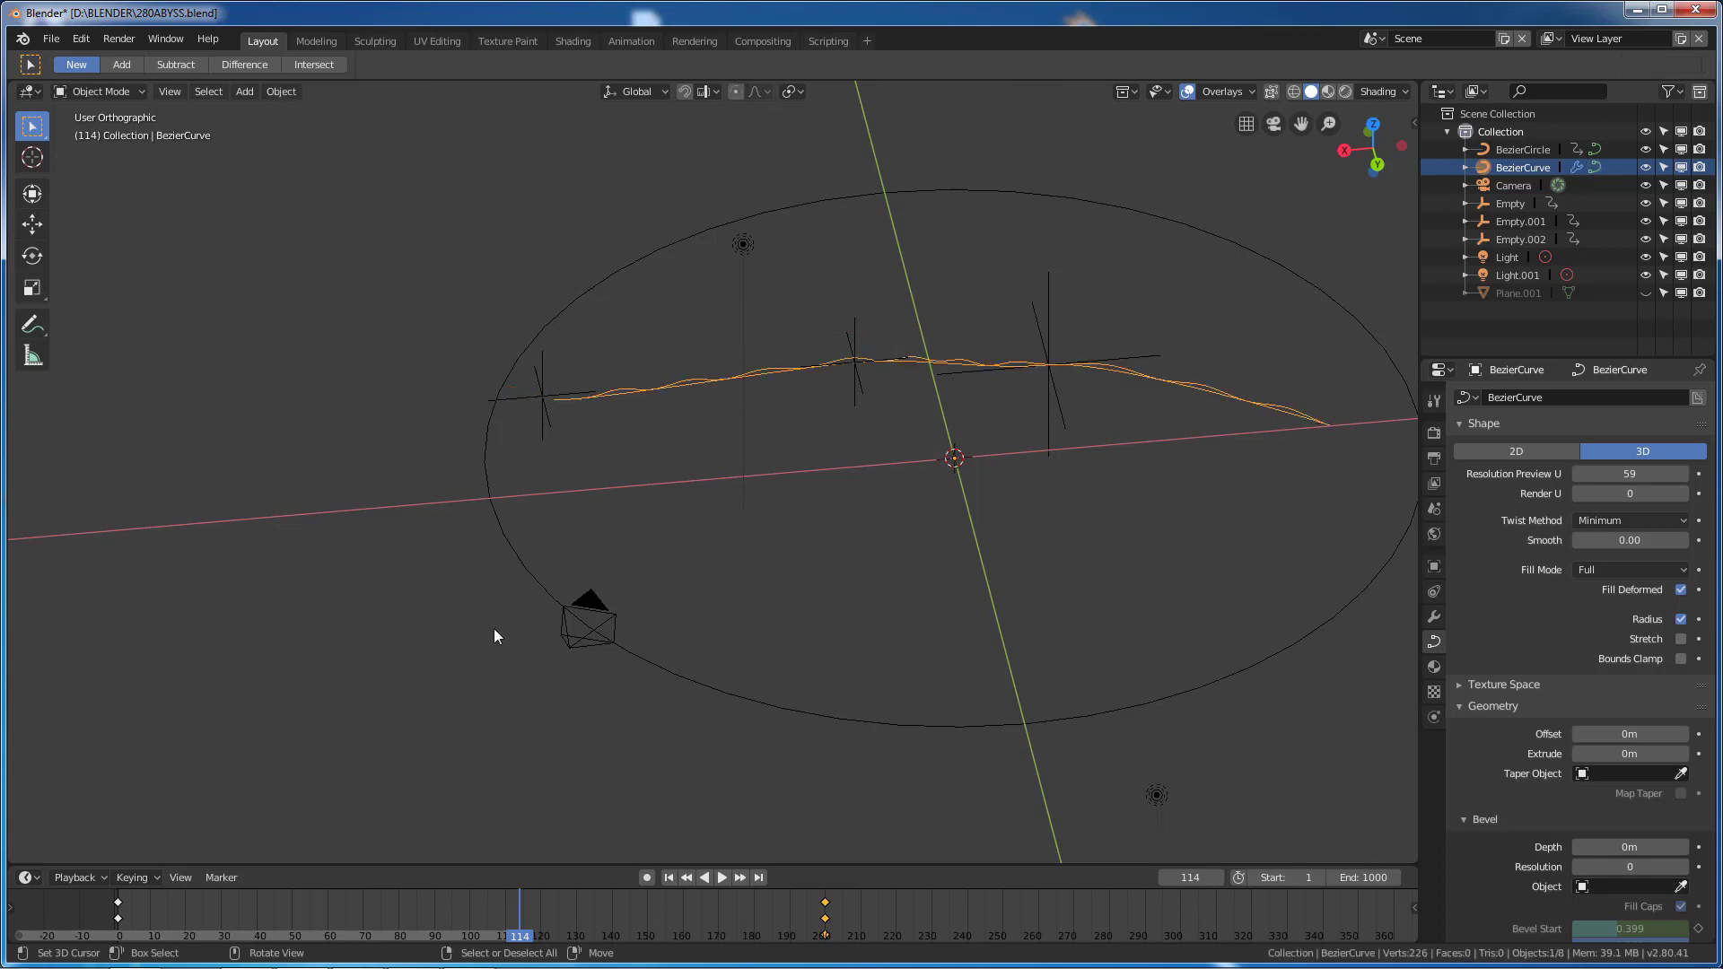
{"action": "key", "text": "space"}
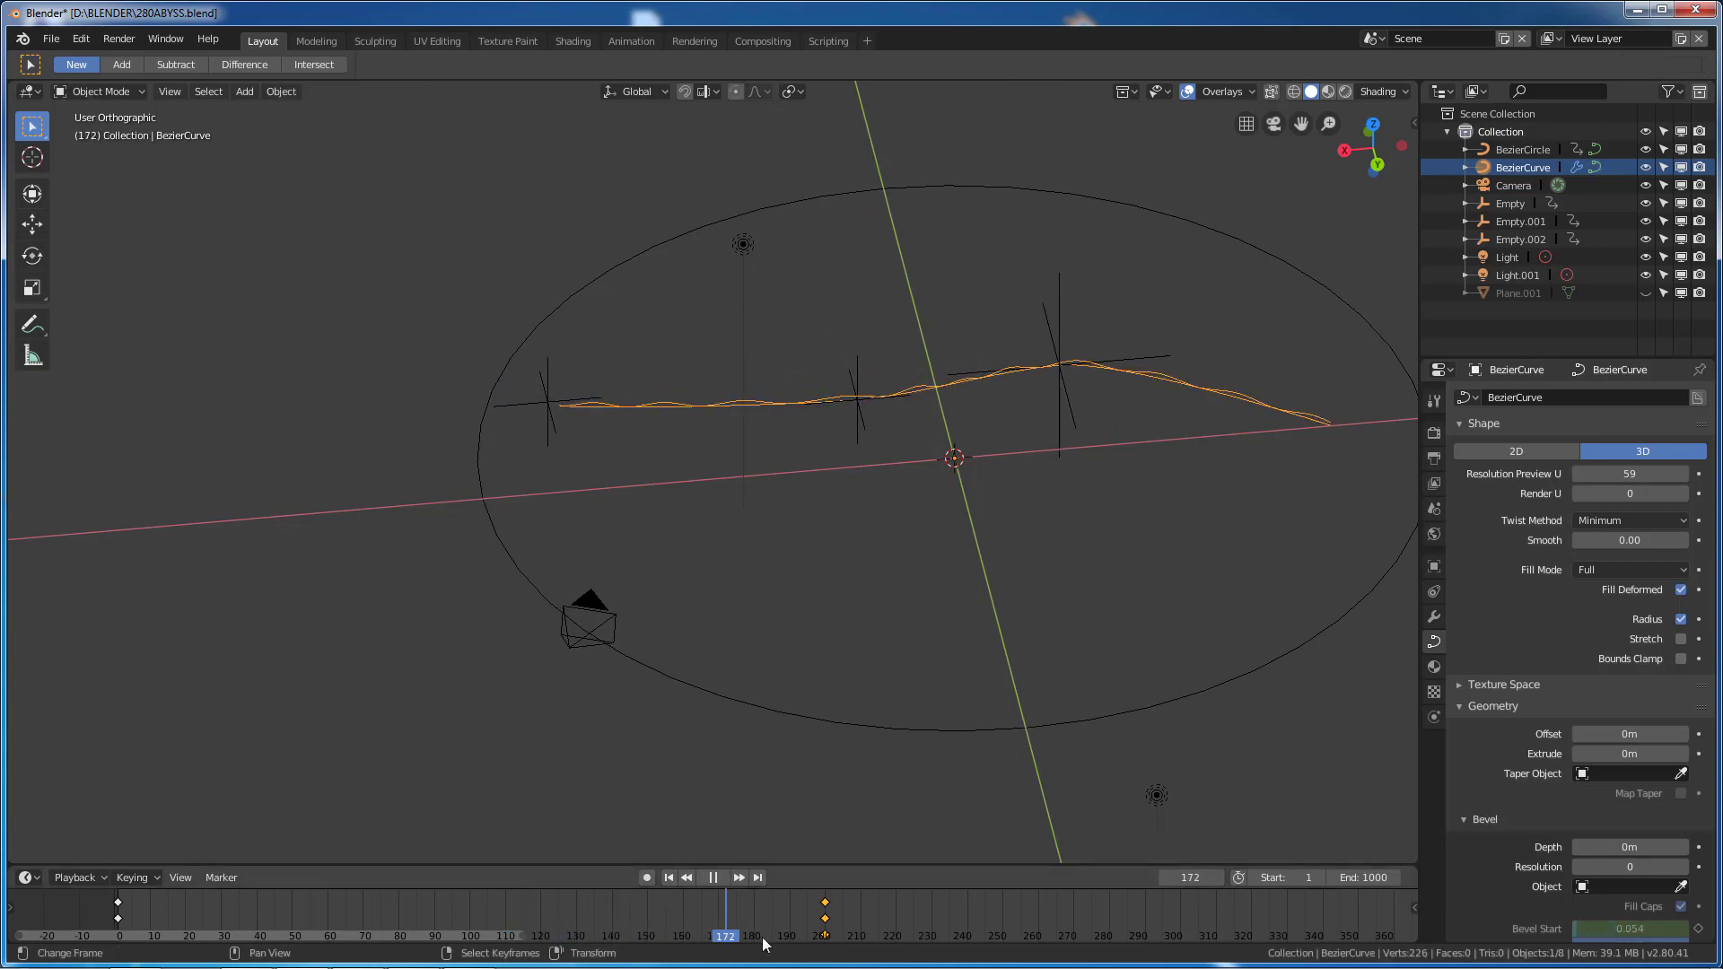
{"action": "left_click_drag", "start_coordinate": [918, 922], "coordinate": [455, 893]}
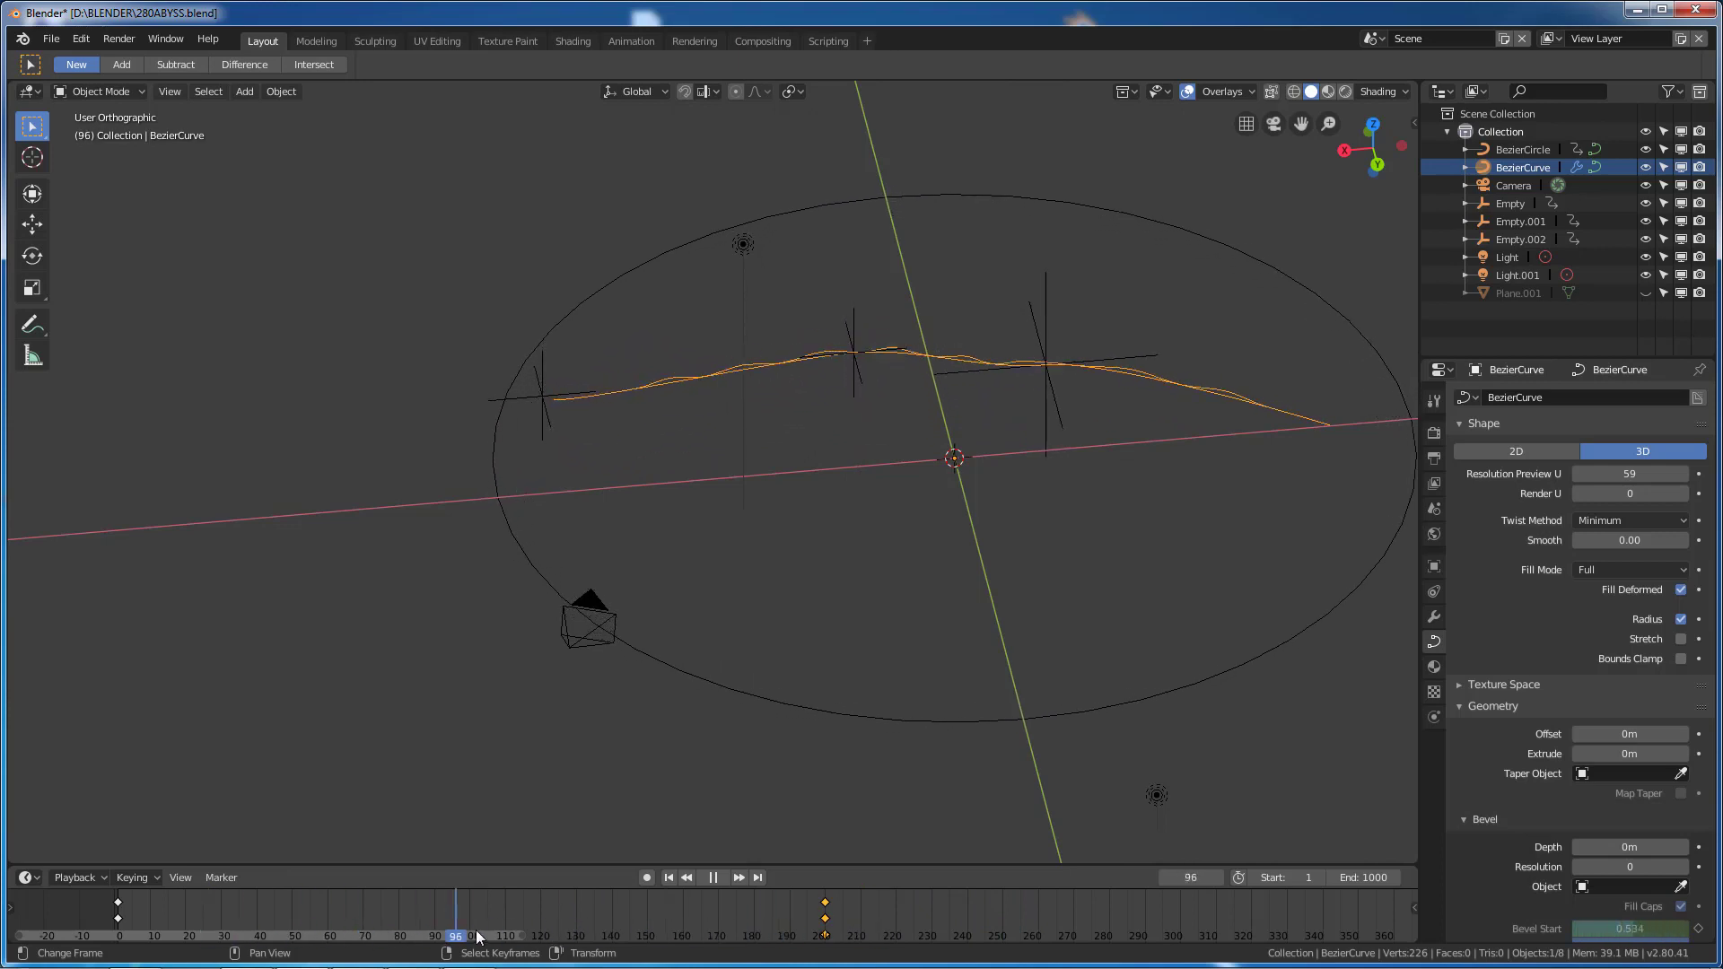
{"action": "left_click_drag", "start_coordinate": [594, 929], "coordinate": [1032, 898]}
Assign BezierCircle as both the taper object and the bevel object in the BezierCurve's geometry settings.
{"action": "left_click", "coordinate": [1652, 774]}
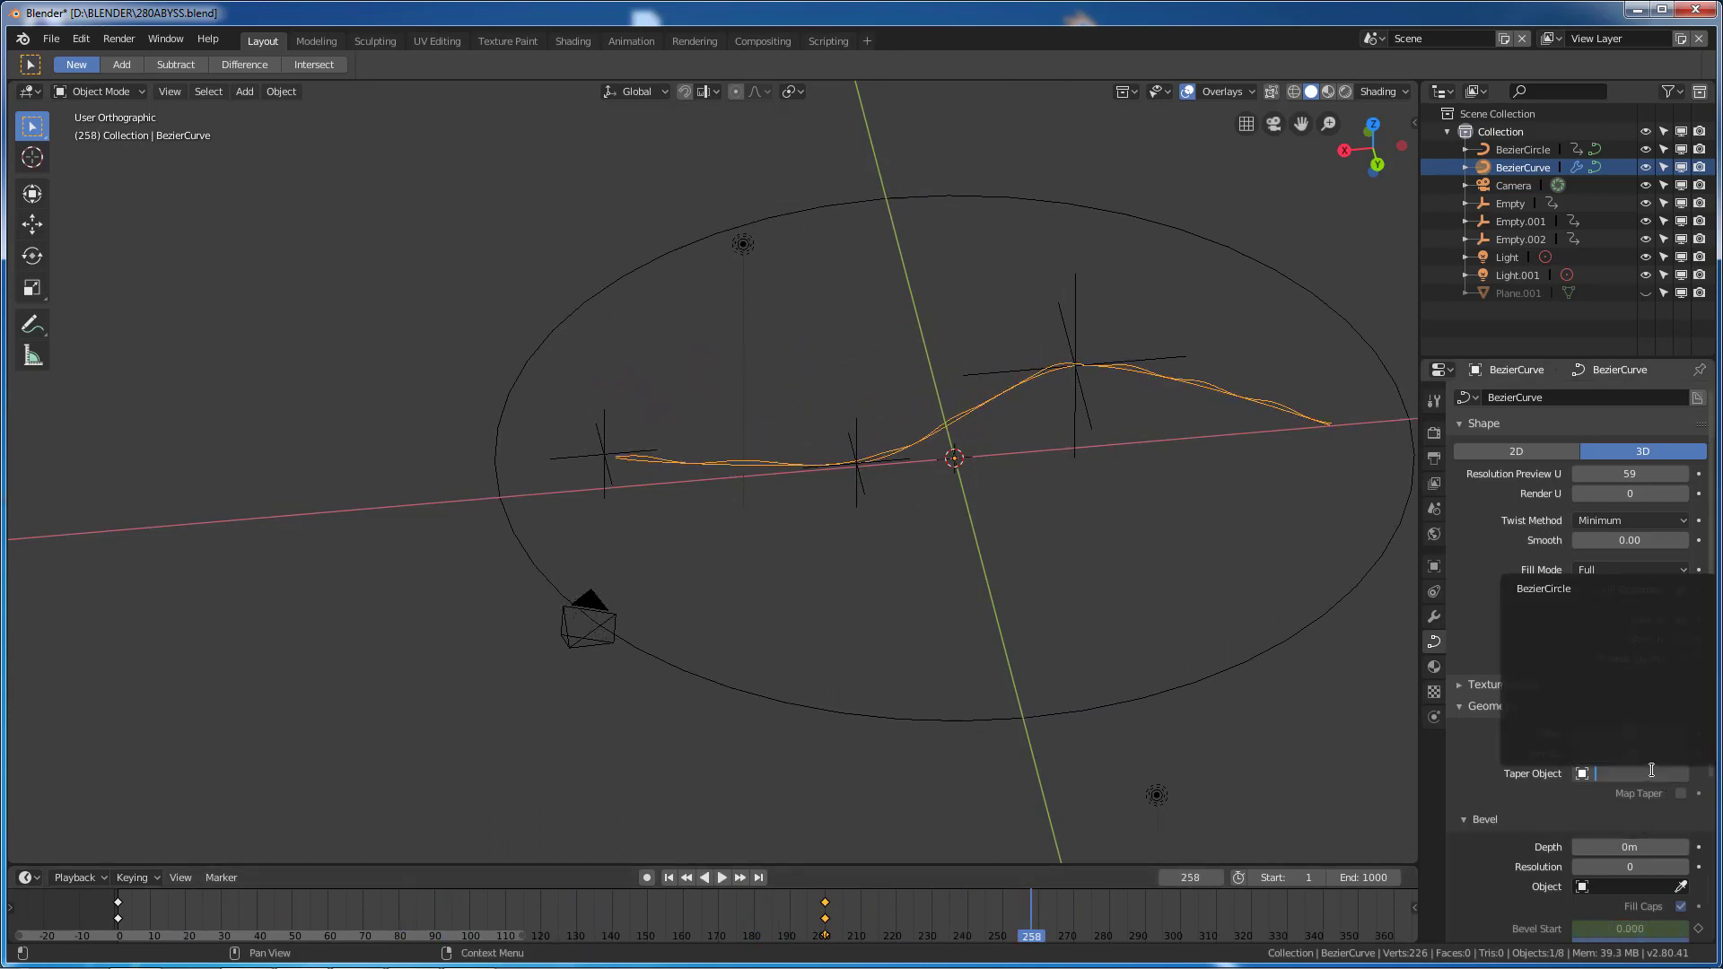
{"action": "left_click", "coordinate": [1562, 587]}
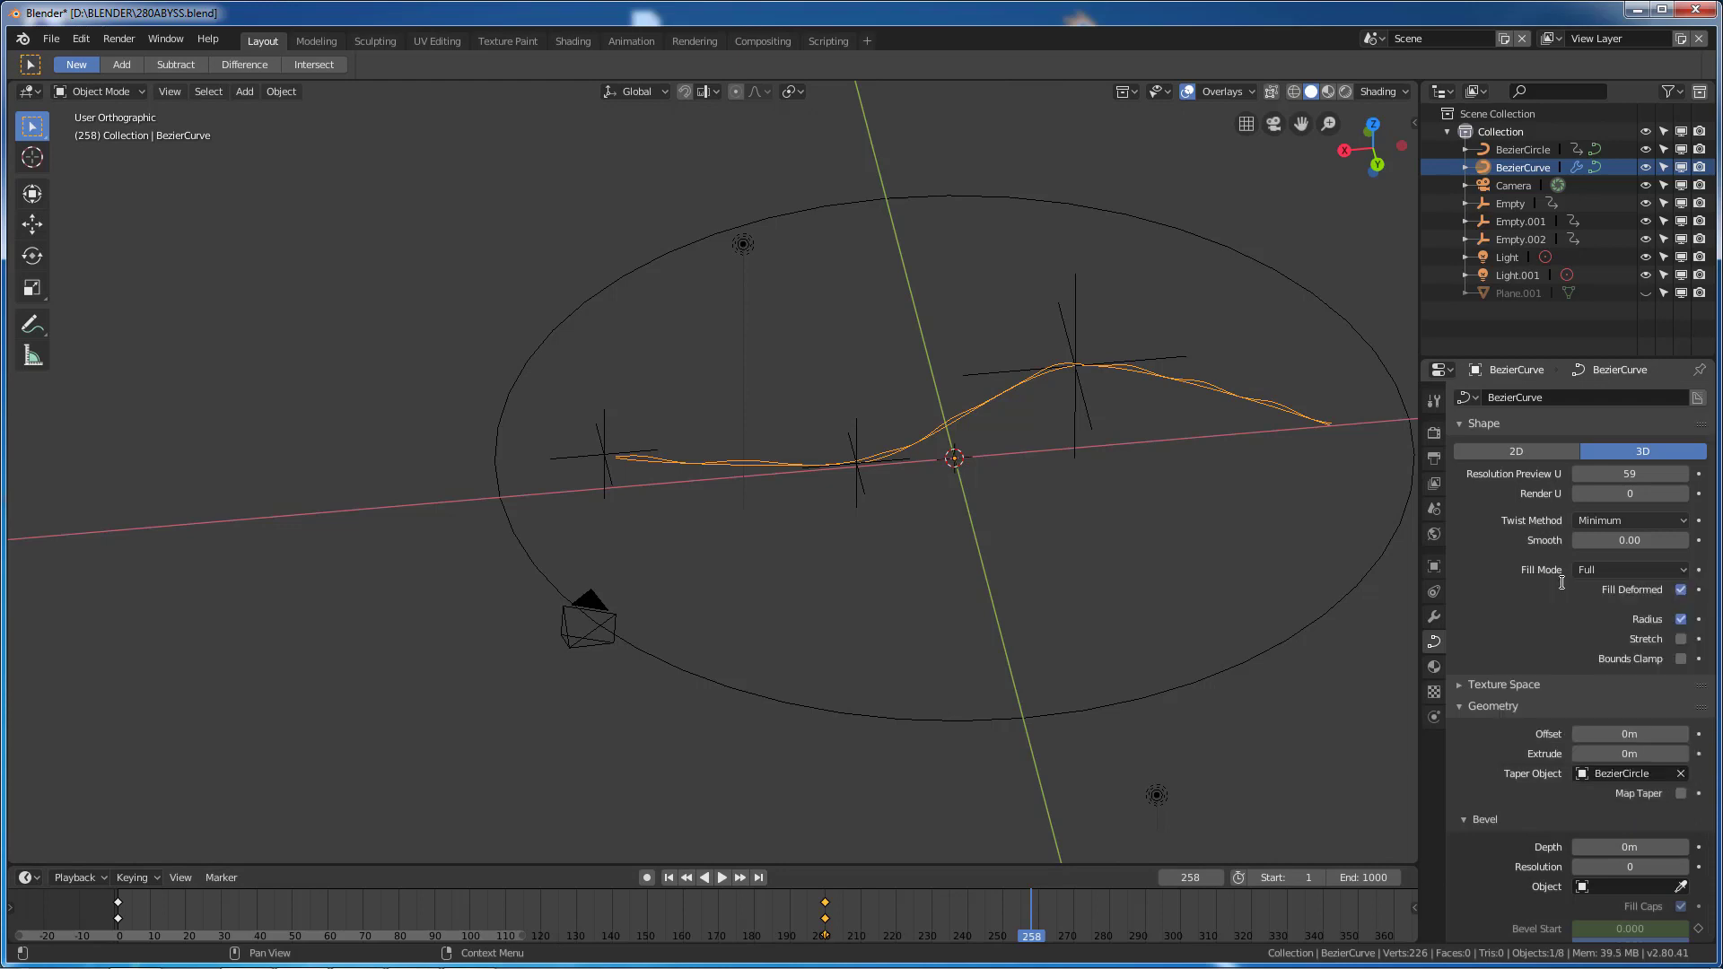
{"action": "left_click", "coordinate": [1629, 888]}
{"action": "left_click", "coordinate": [1562, 707]}
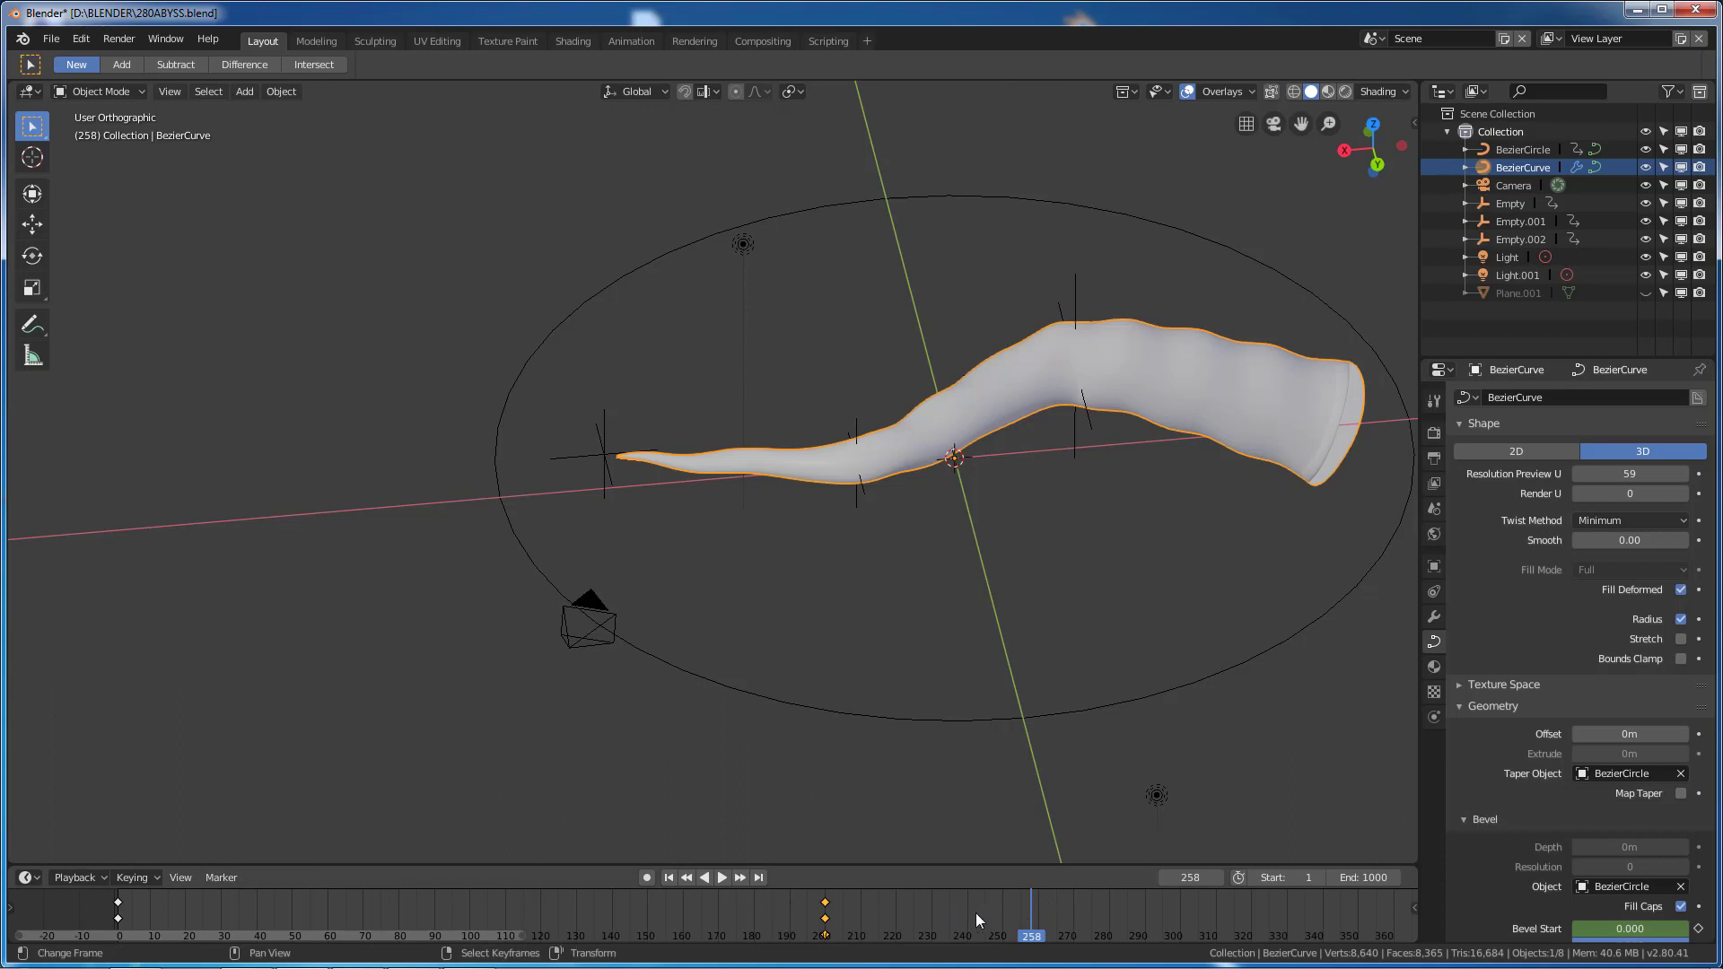
Go to frame 200 and turn off the viewport display of the BezierCurve's Wave modifier.
{"action": "left_click_drag", "start_coordinate": [1042, 903], "coordinate": [826, 920]}
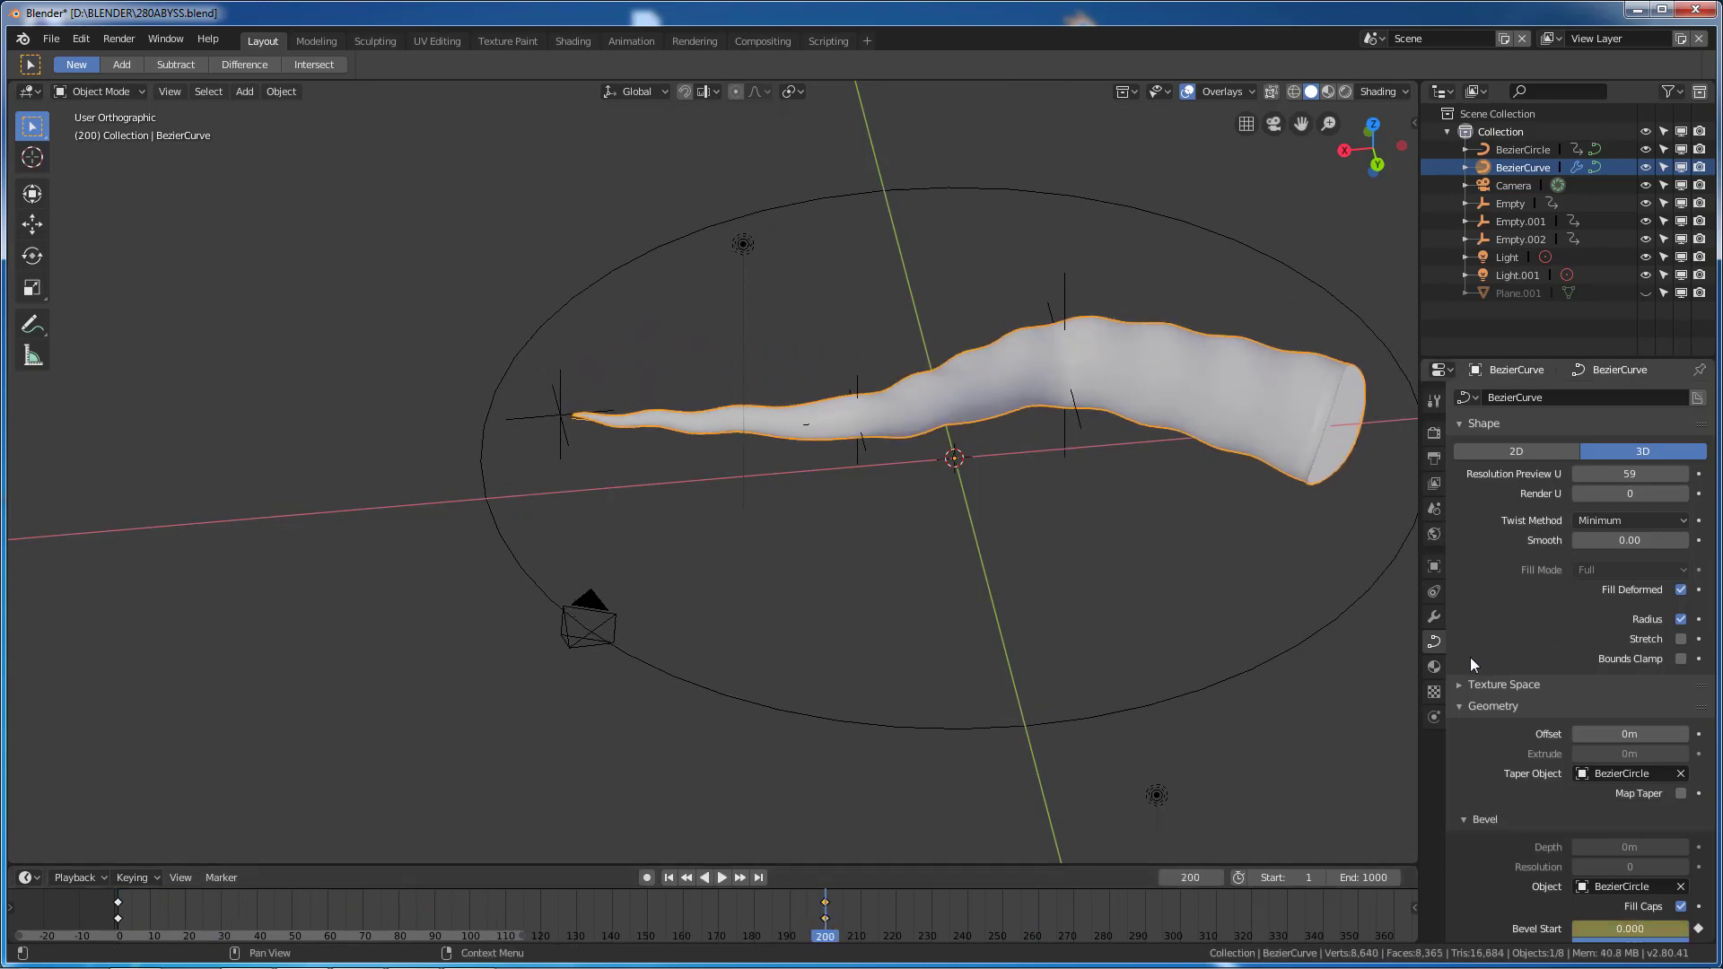
{"action": "left_click", "coordinate": [1434, 617]}
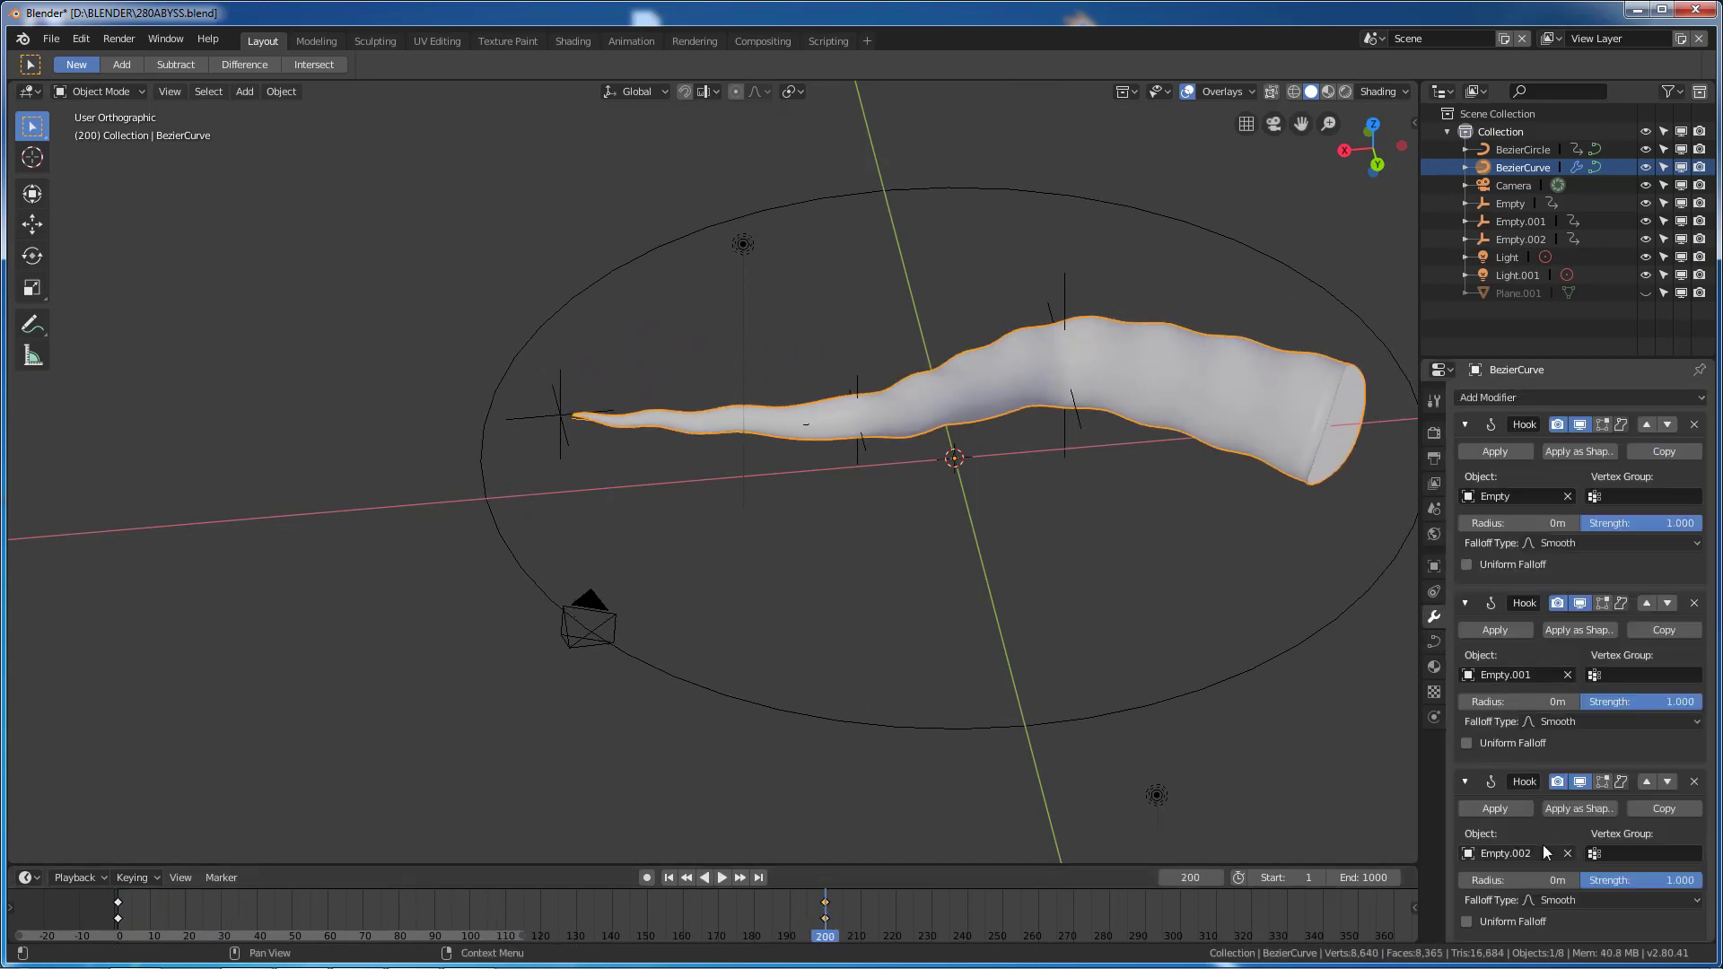
{"action": "scroll", "coordinate": [1543, 844], "scroll_direction": "down", "scroll_amount": 8}
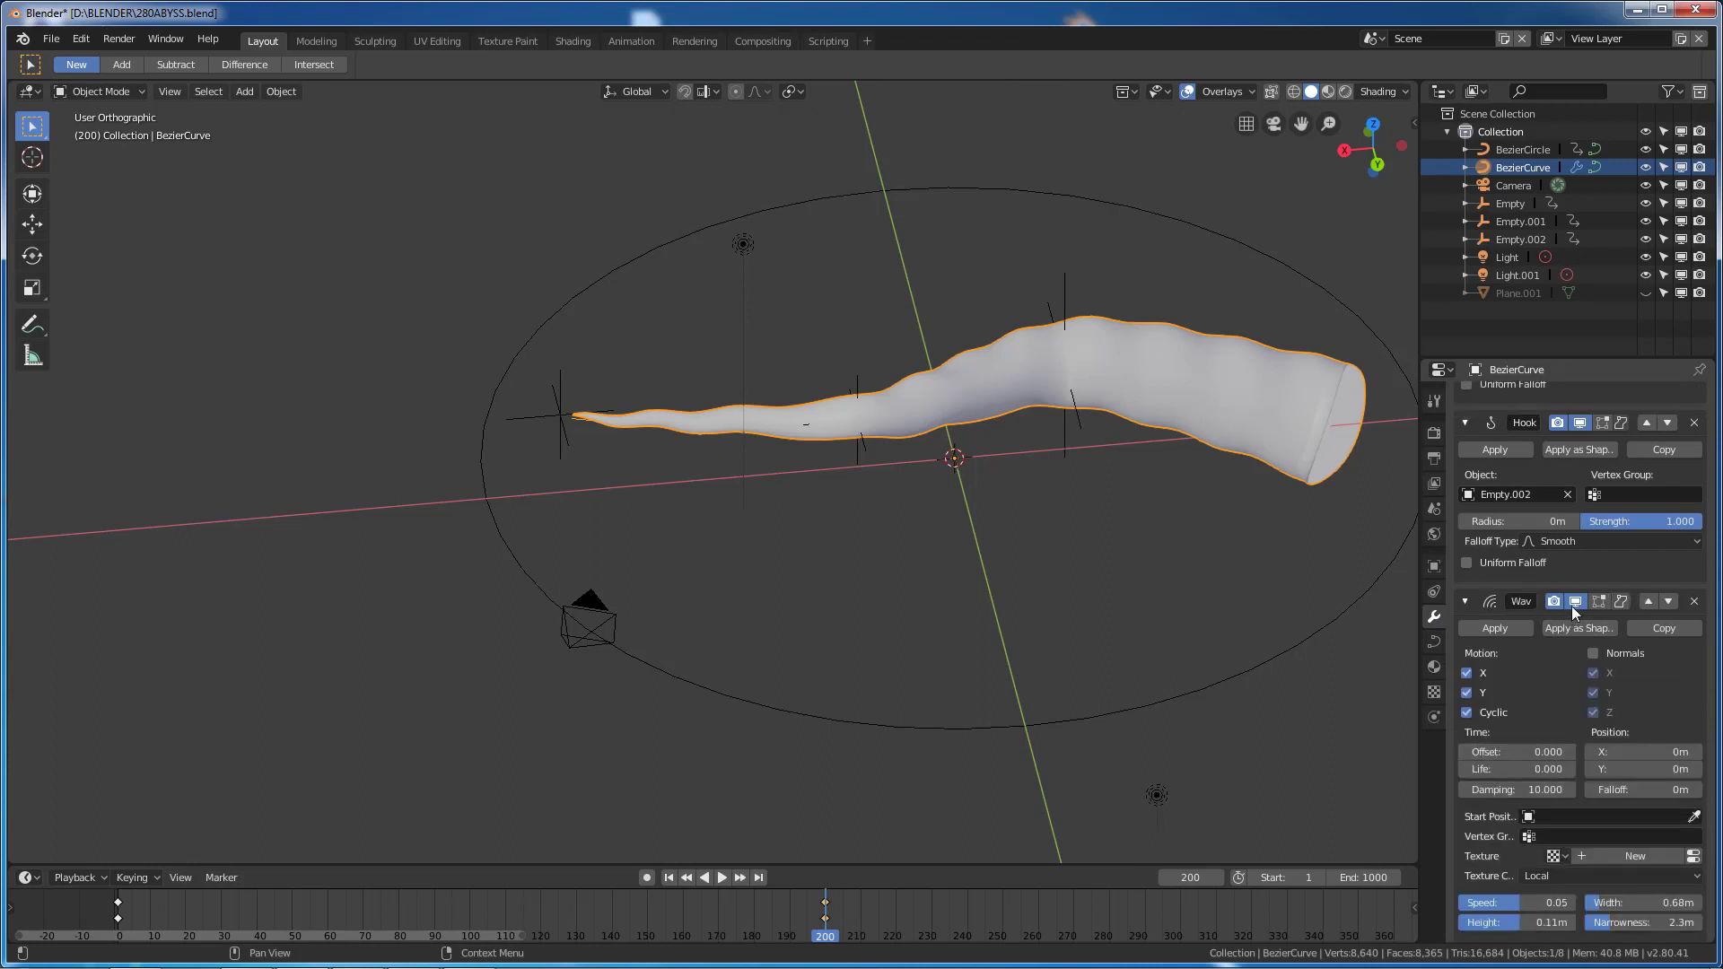
{"action": "left_click", "coordinate": [1575, 601]}
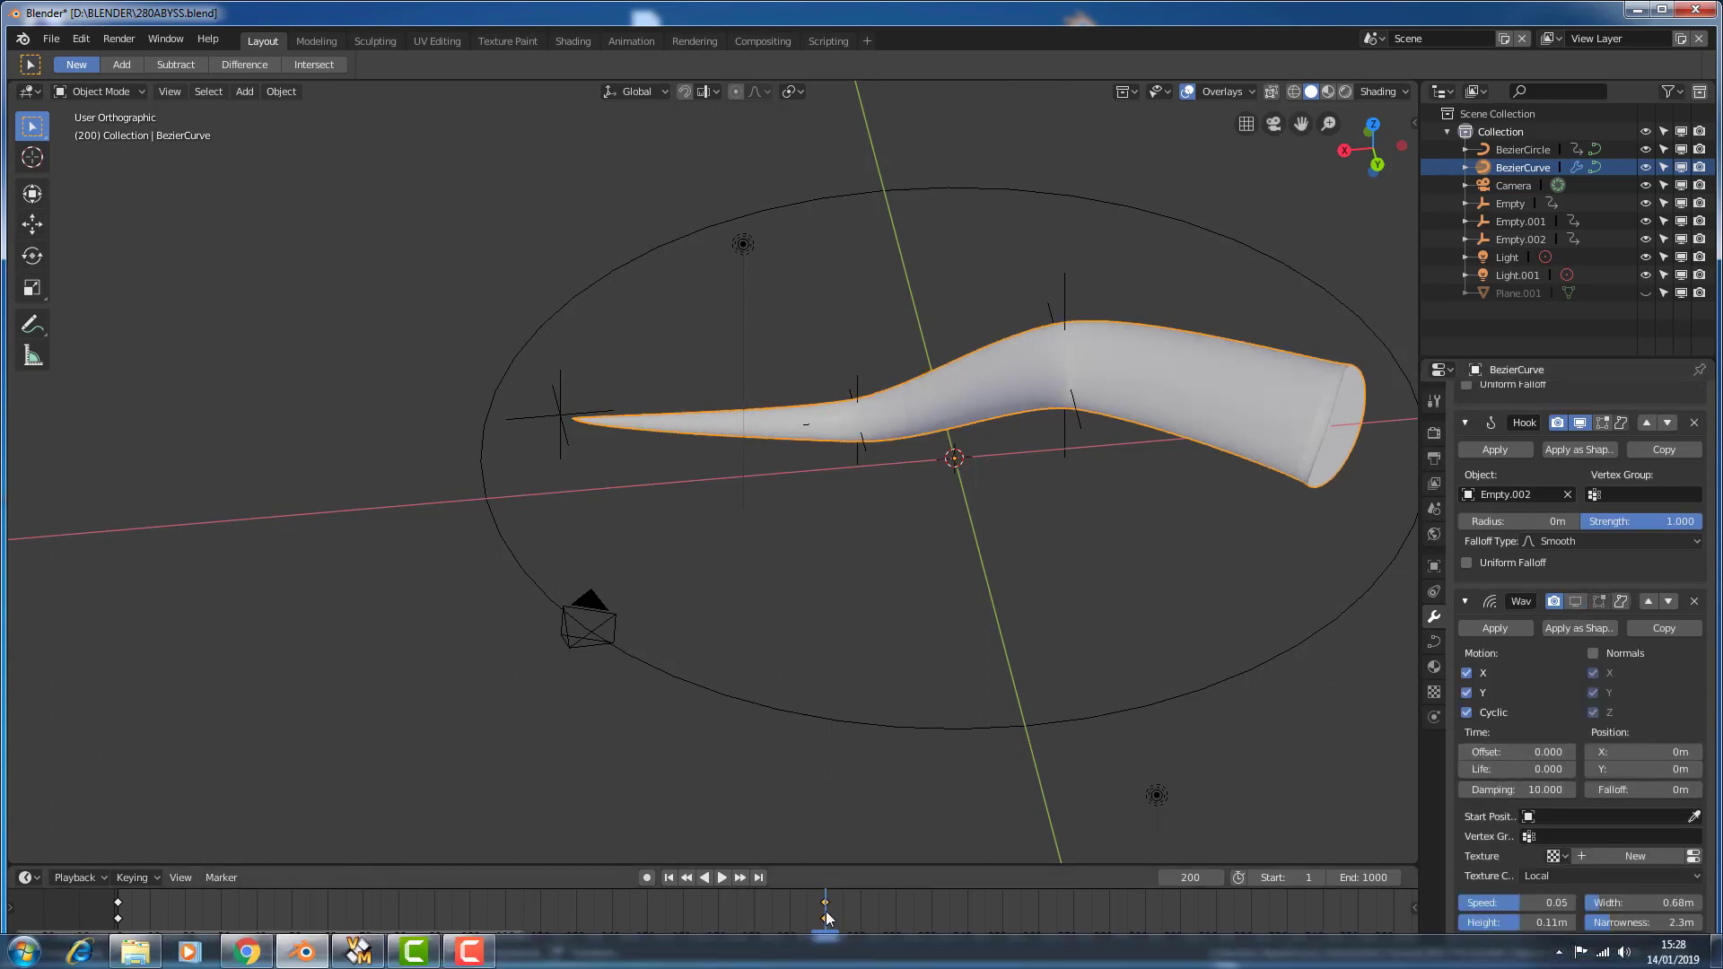
{"action": "mouse_move", "coordinate": [826, 918]}
{"action": "left_mouse_down"}
{"action": "mouse_move", "coordinate": [762, 933]}
{"action": "mouse_move", "coordinate": [229, 935]}
{"action": "mouse_move", "coordinate": [826, 920]}
{"action": "left_mouse_up"}
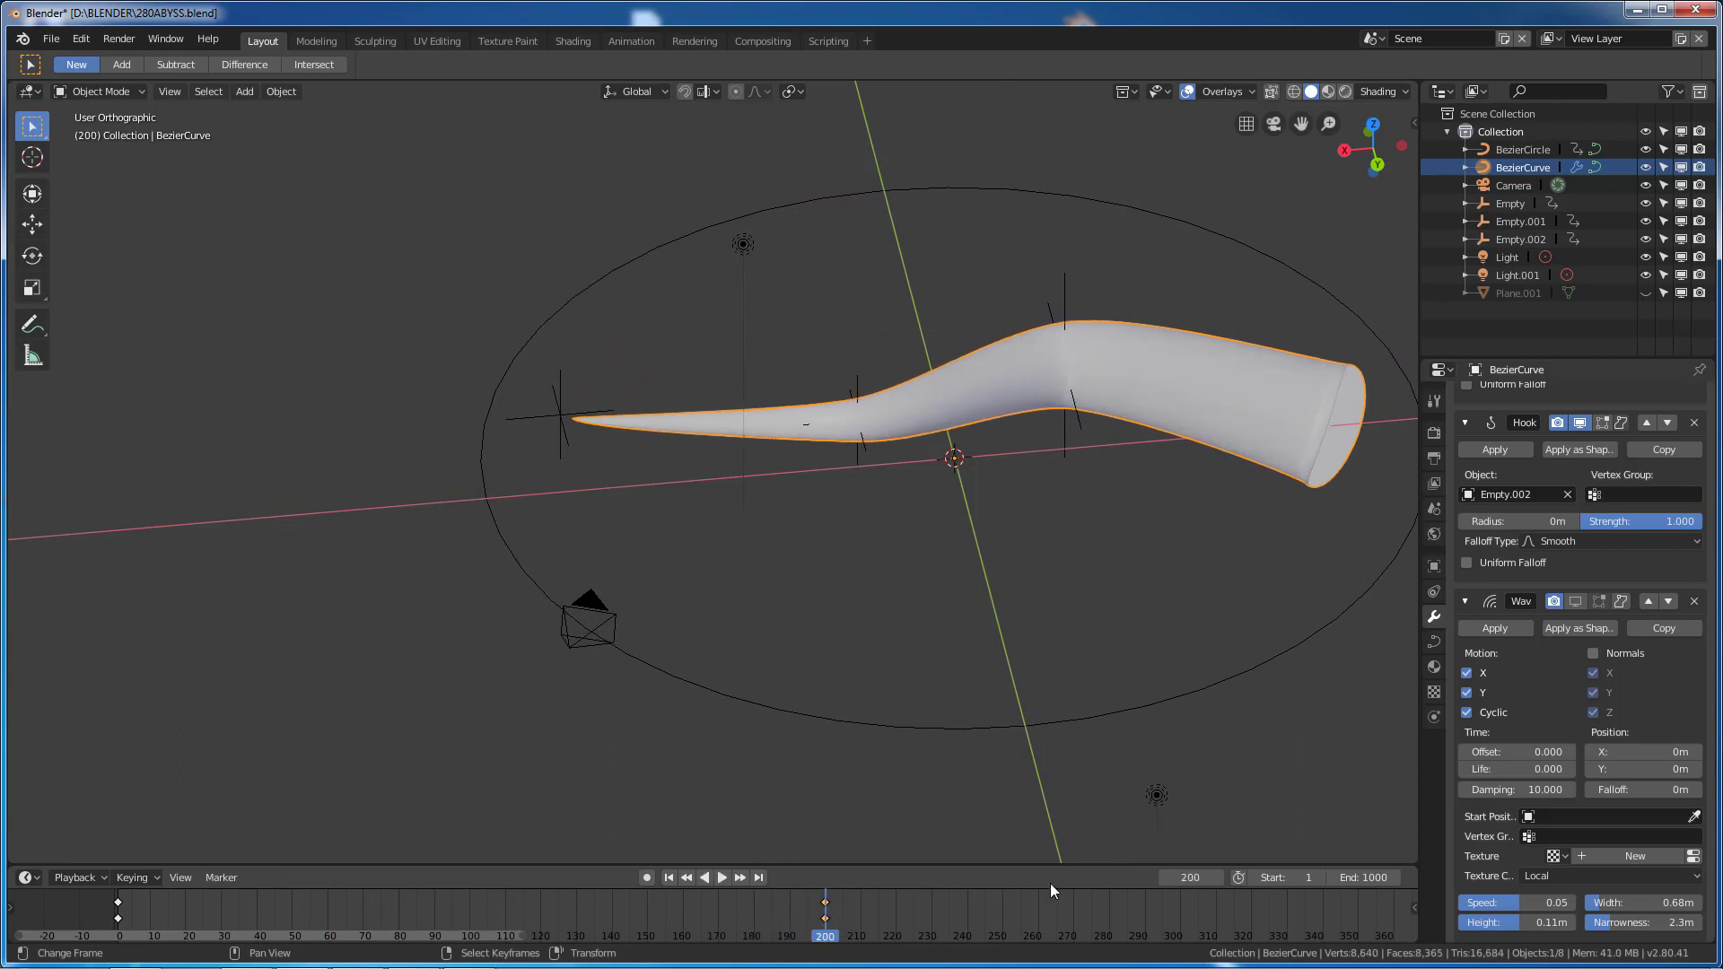
Examine the BezierCurve's preview resolution and bevel settings, and scrub the timeline to frame 195.
{"action": "left_click", "coordinate": [1434, 642]}
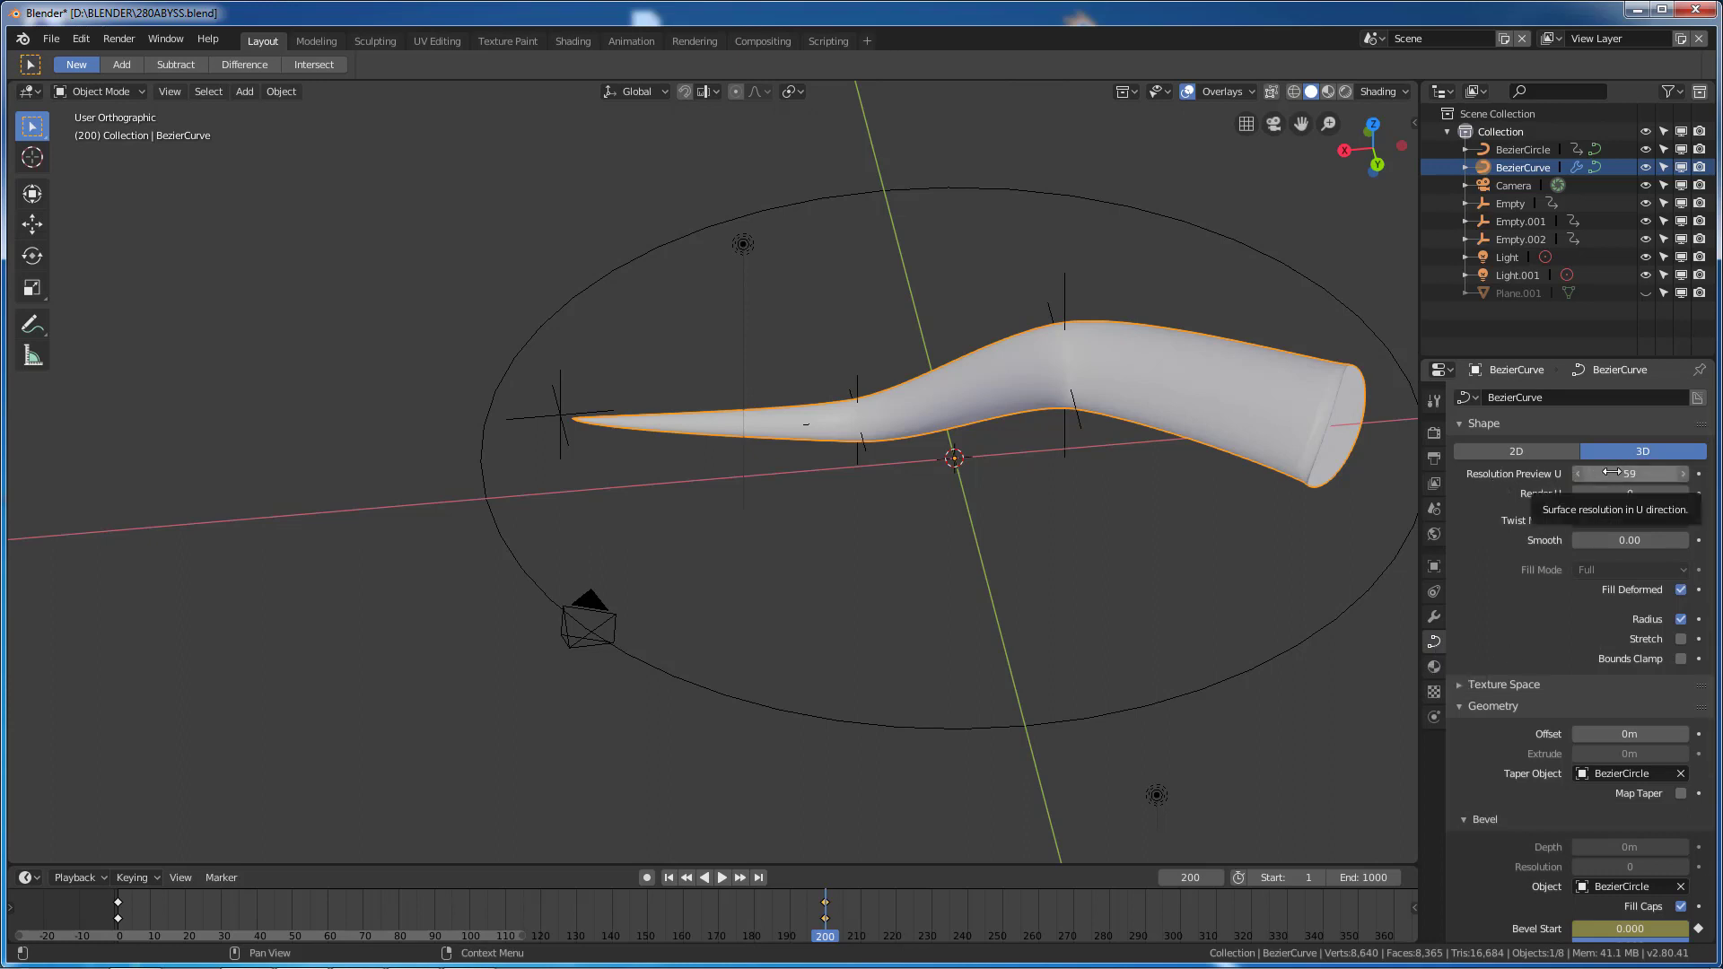
{"action": "left_click_drag", "start_coordinate": [1612, 473], "coordinate": [1660, 473]}
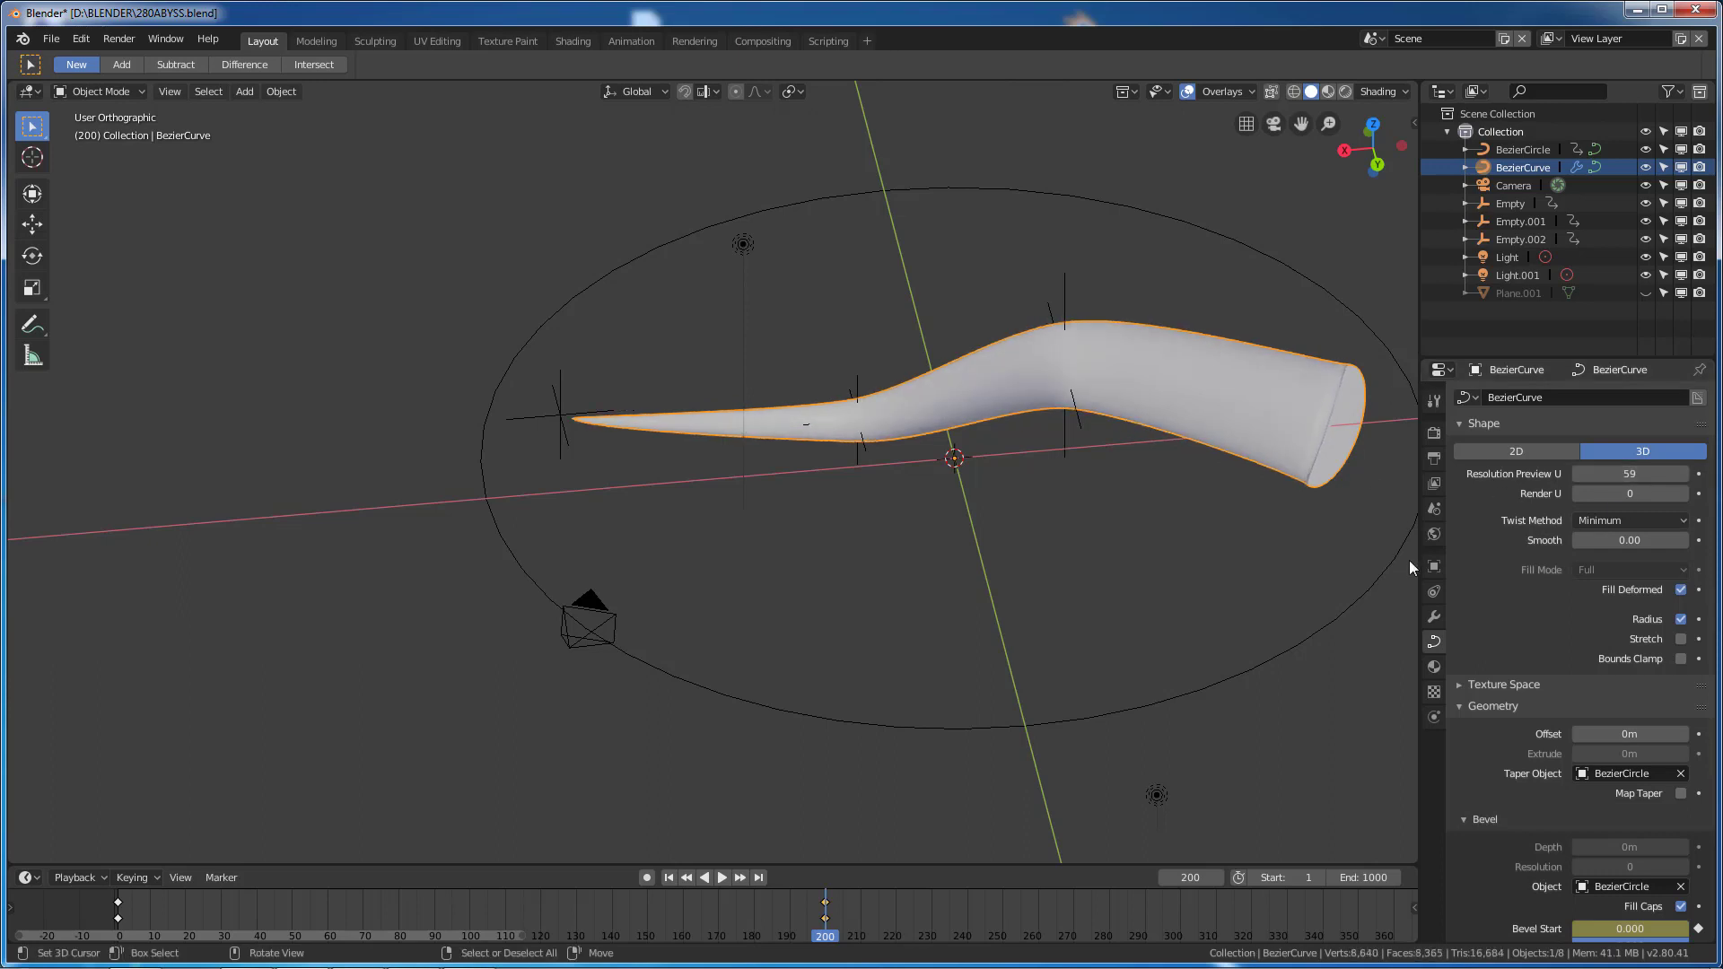
{"action": "scroll", "coordinate": [1561, 763], "scroll_direction": "down", "scroll_amount": 6}
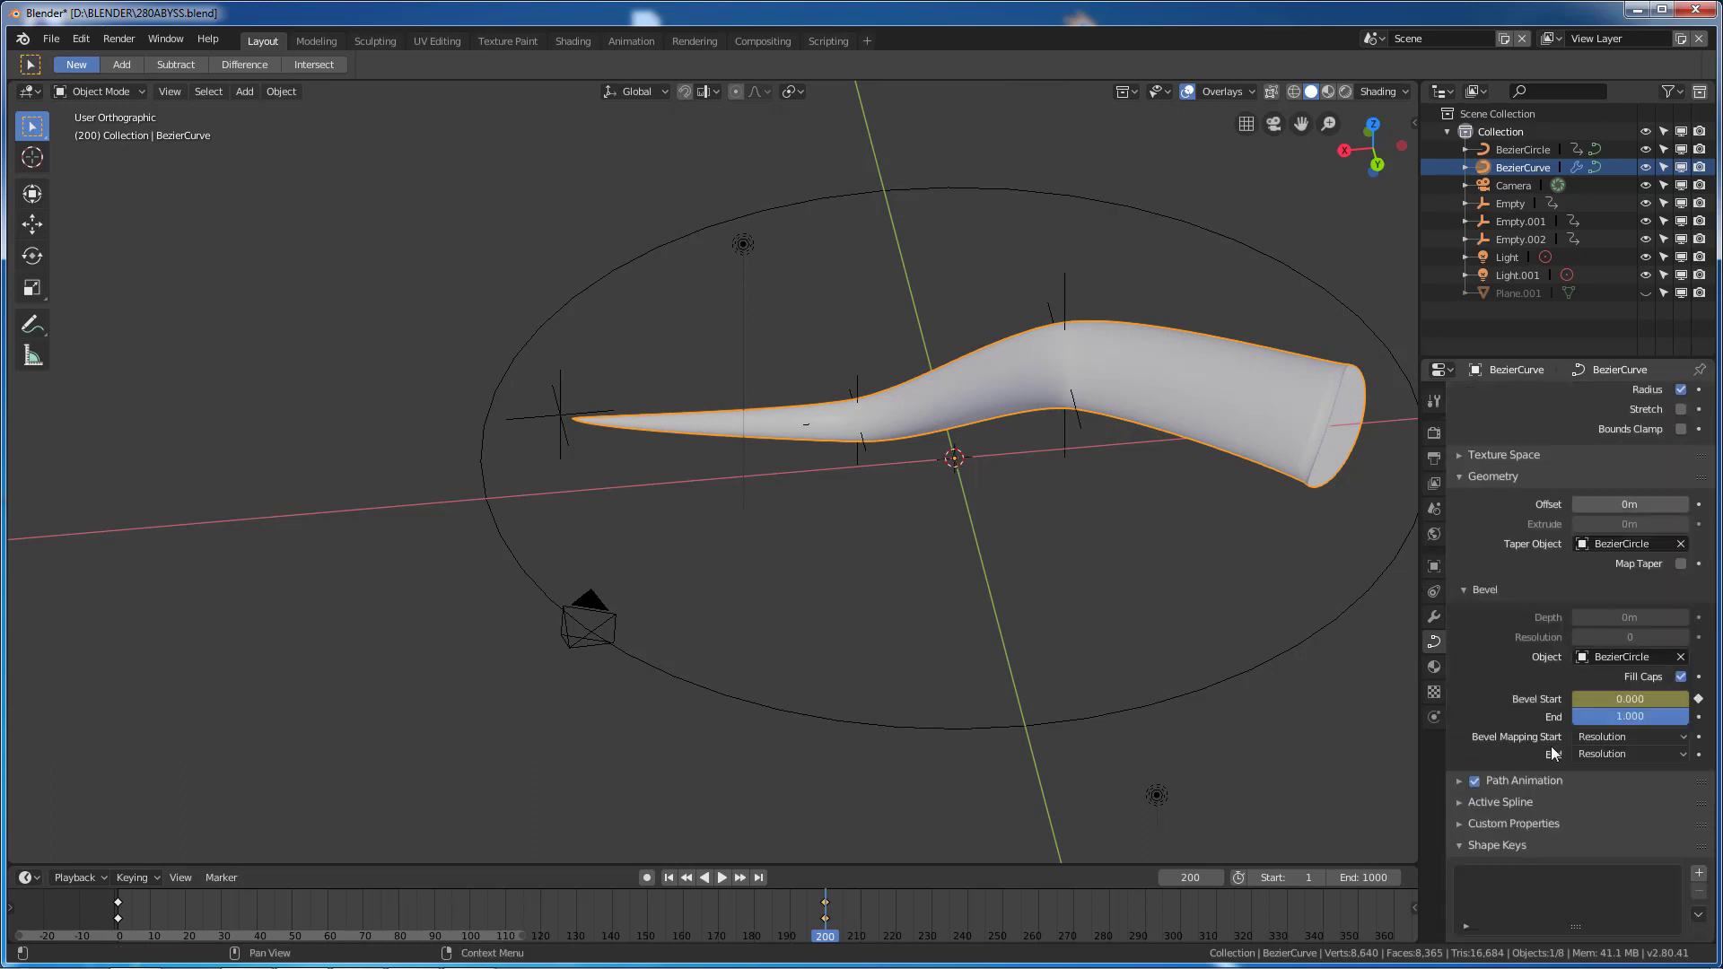
{"action": "mouse_move", "coordinate": [831, 911]}
{"action": "left_mouse_down"}
{"action": "mouse_move", "coordinate": [732, 919]}
{"action": "mouse_move", "coordinate": [808, 919]}
{"action": "left_mouse_up"}
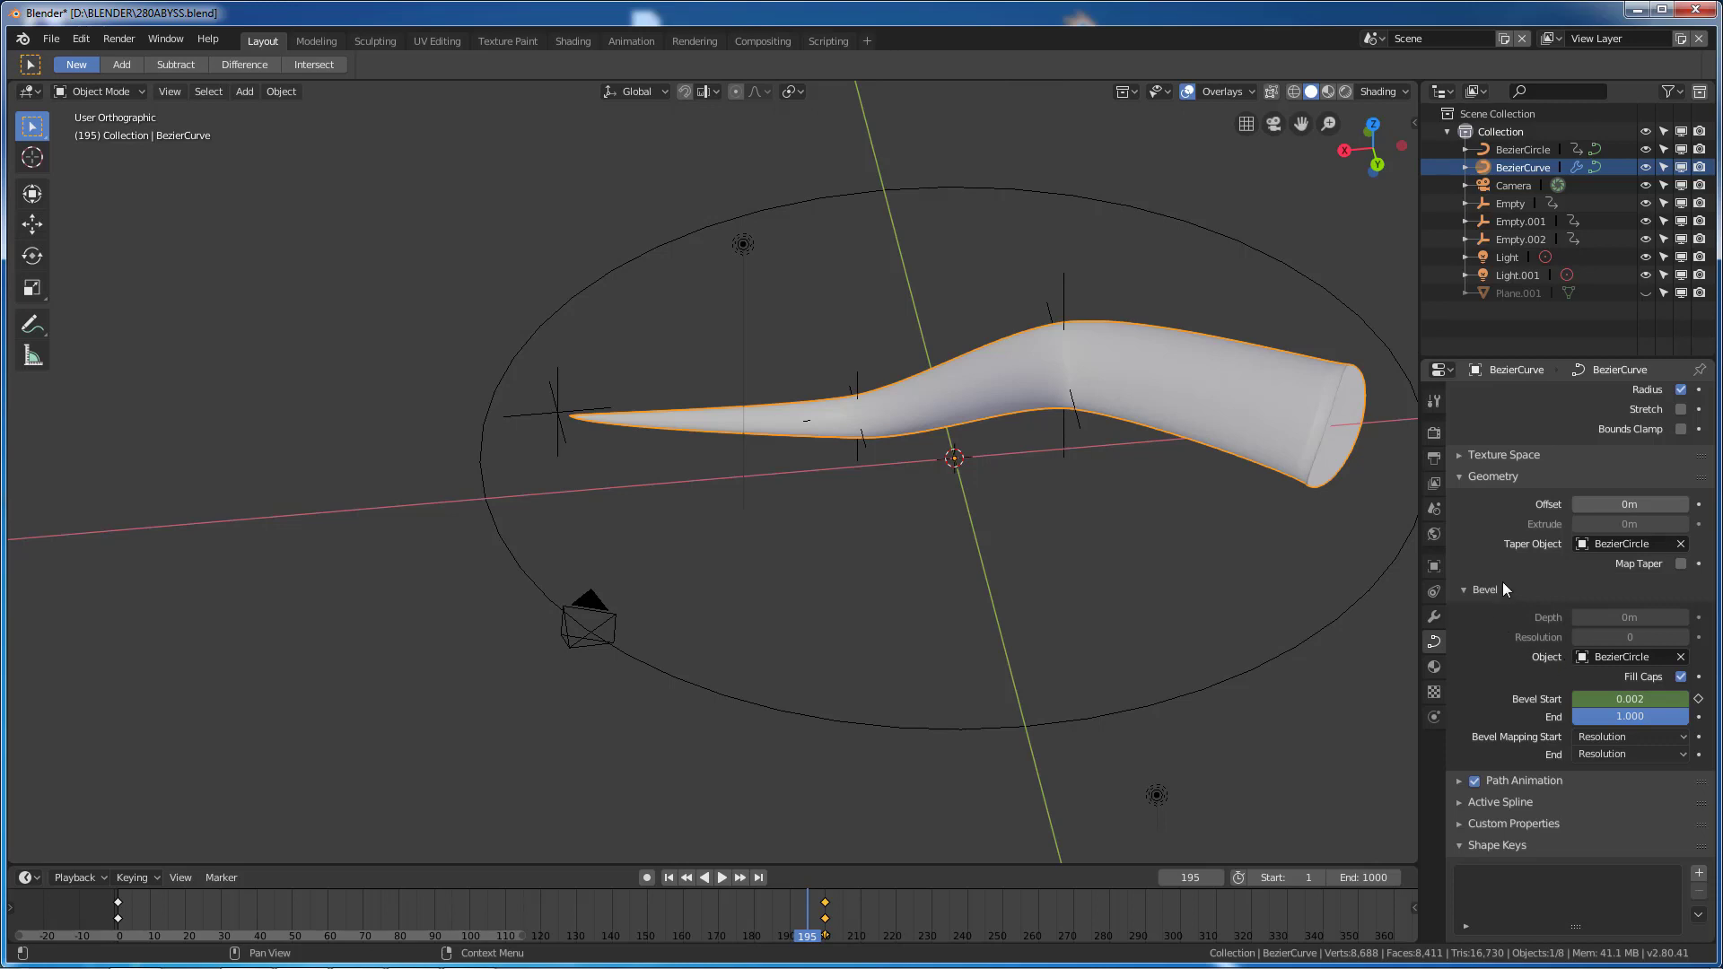
Clear the BezierCurve's taper object to see the untapered shape and reassign BezierCircle as the taper.
{"action": "left_click", "coordinate": [1681, 544]}
{"action": "left_click", "coordinate": [1620, 547]}
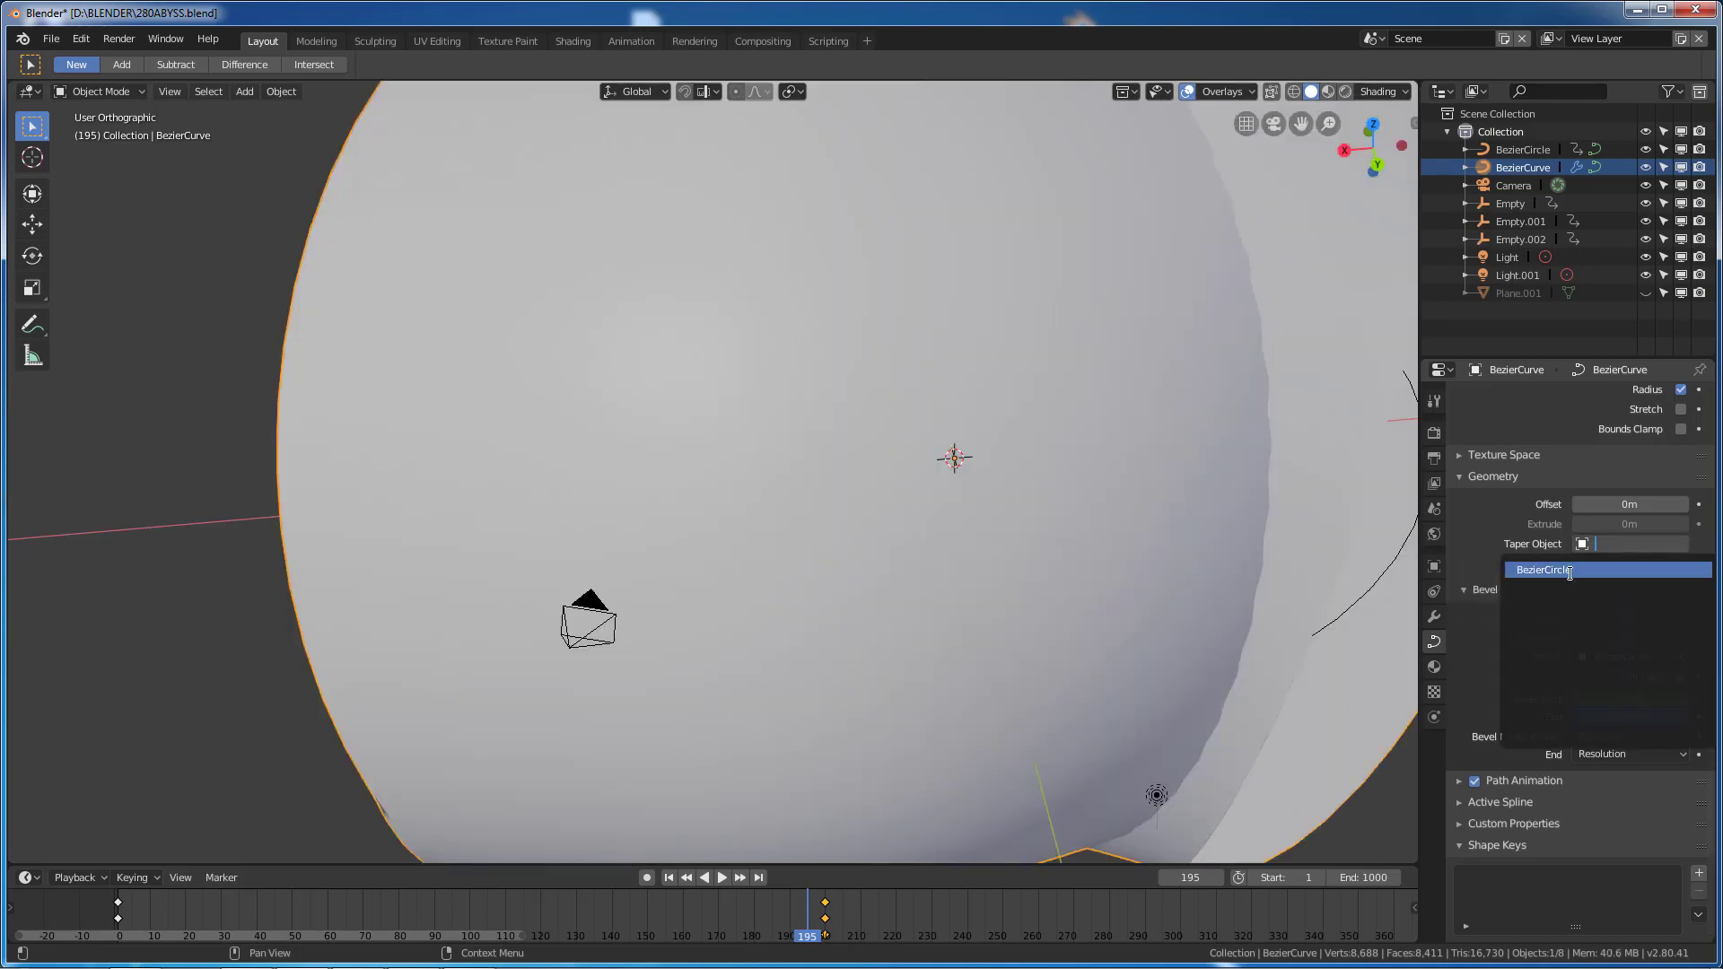
{"action": "left_click", "coordinate": [1570, 569]}
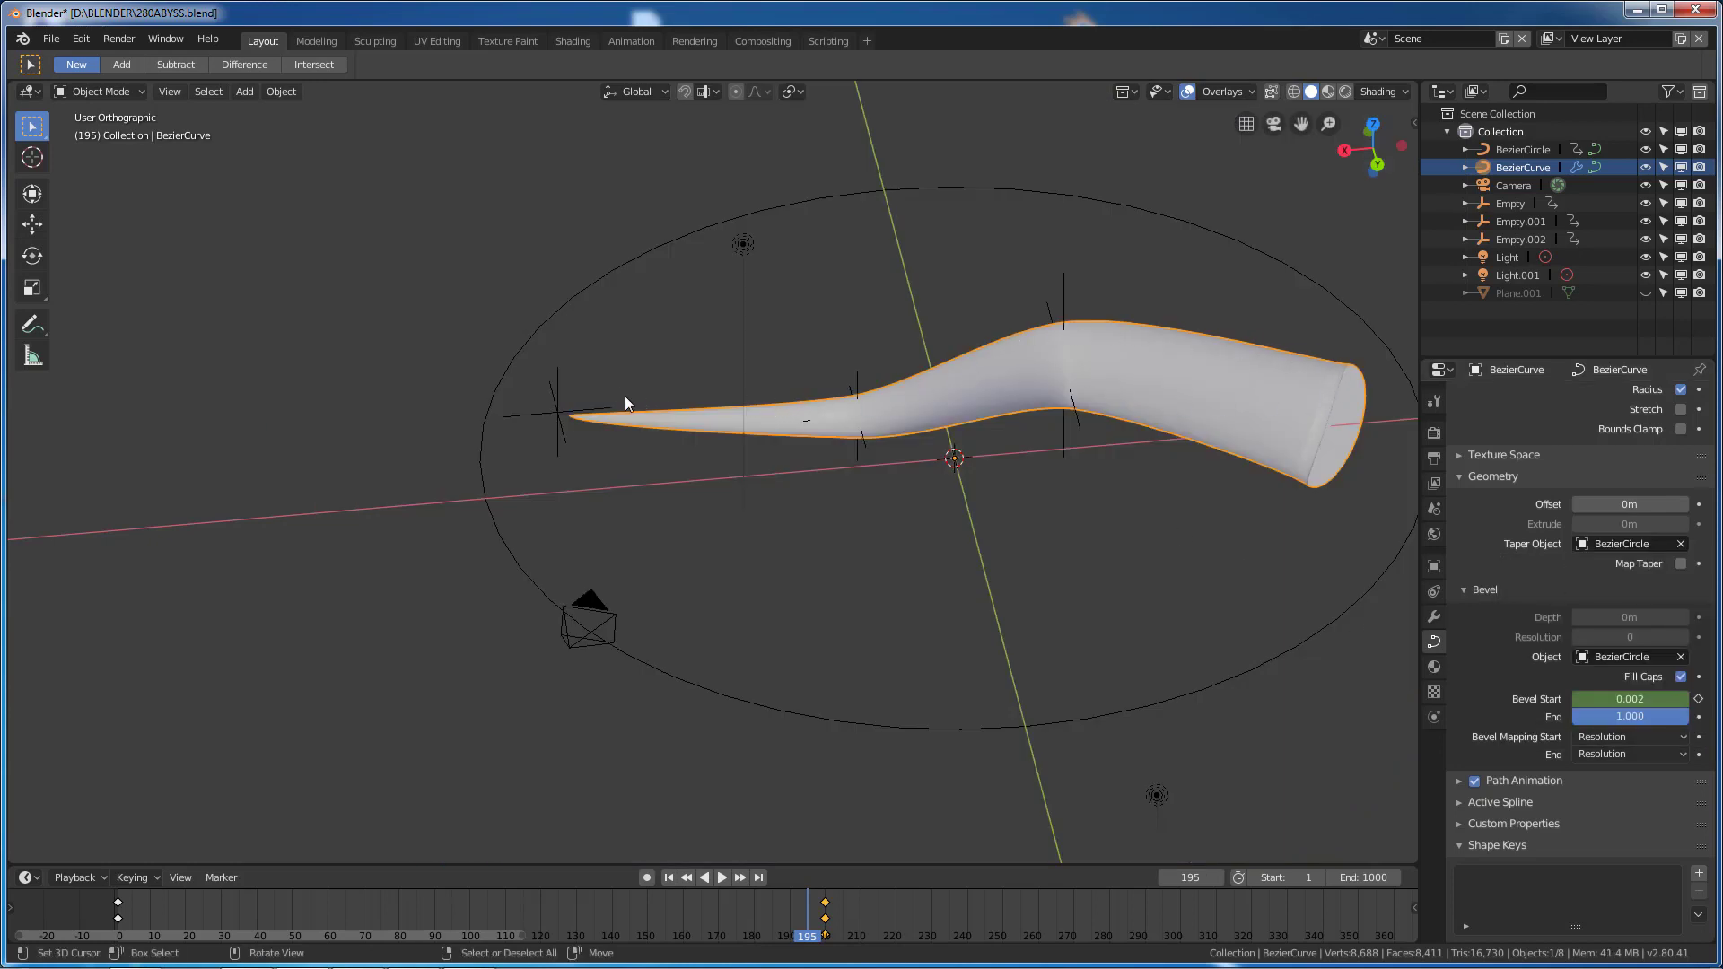
Review the animated Bevel Start by returning to frame 1 and scrubbing through the timeline to frame 147.
{"action": "left_click", "coordinate": [669, 877]}
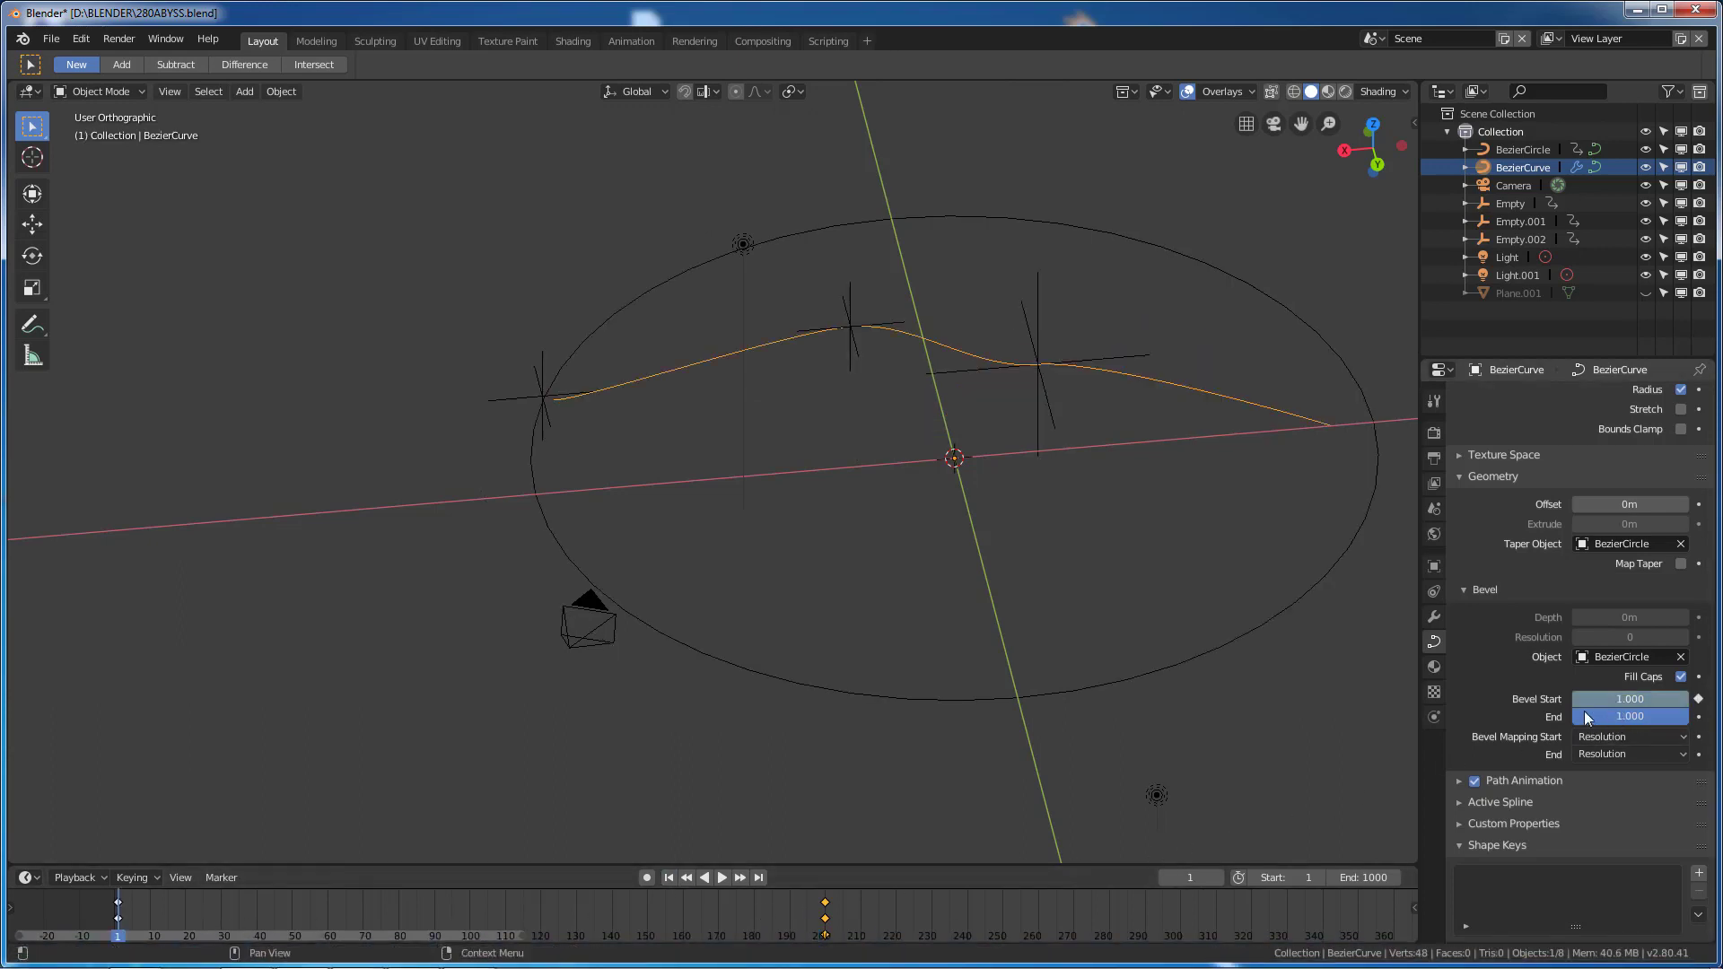
{"action": "left_click", "coordinate": [825, 926]}
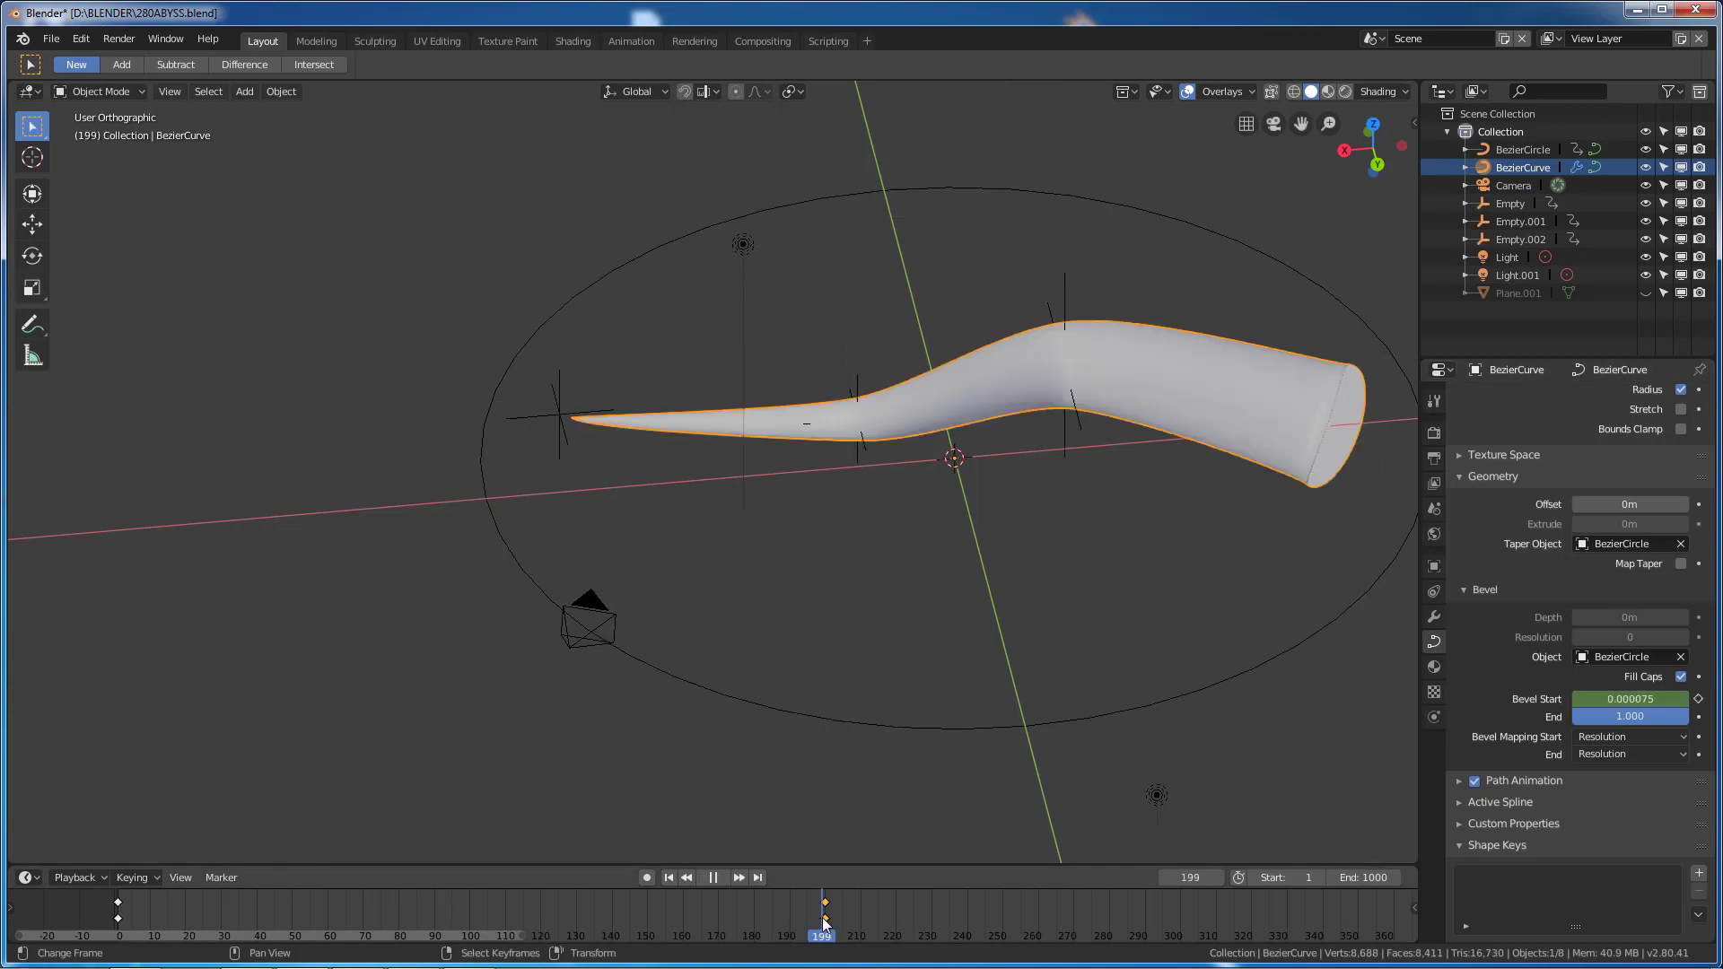
{"action": "left_click", "coordinate": [827, 924]}
{"action": "mouse_move", "coordinate": [795, 913]}
{"action": "left_mouse_down"}
{"action": "mouse_move", "coordinate": [106, 903]}
{"action": "mouse_move", "coordinate": [751, 890]}
{"action": "mouse_move", "coordinate": [817, 903]}
{"action": "mouse_move", "coordinate": [393, 895]}
{"action": "mouse_move", "coordinate": [557, 897]}
{"action": "mouse_move", "coordinate": [669, 937]}
{"action": "mouse_move", "coordinate": [825, 930]}
{"action": "left_mouse_up"}
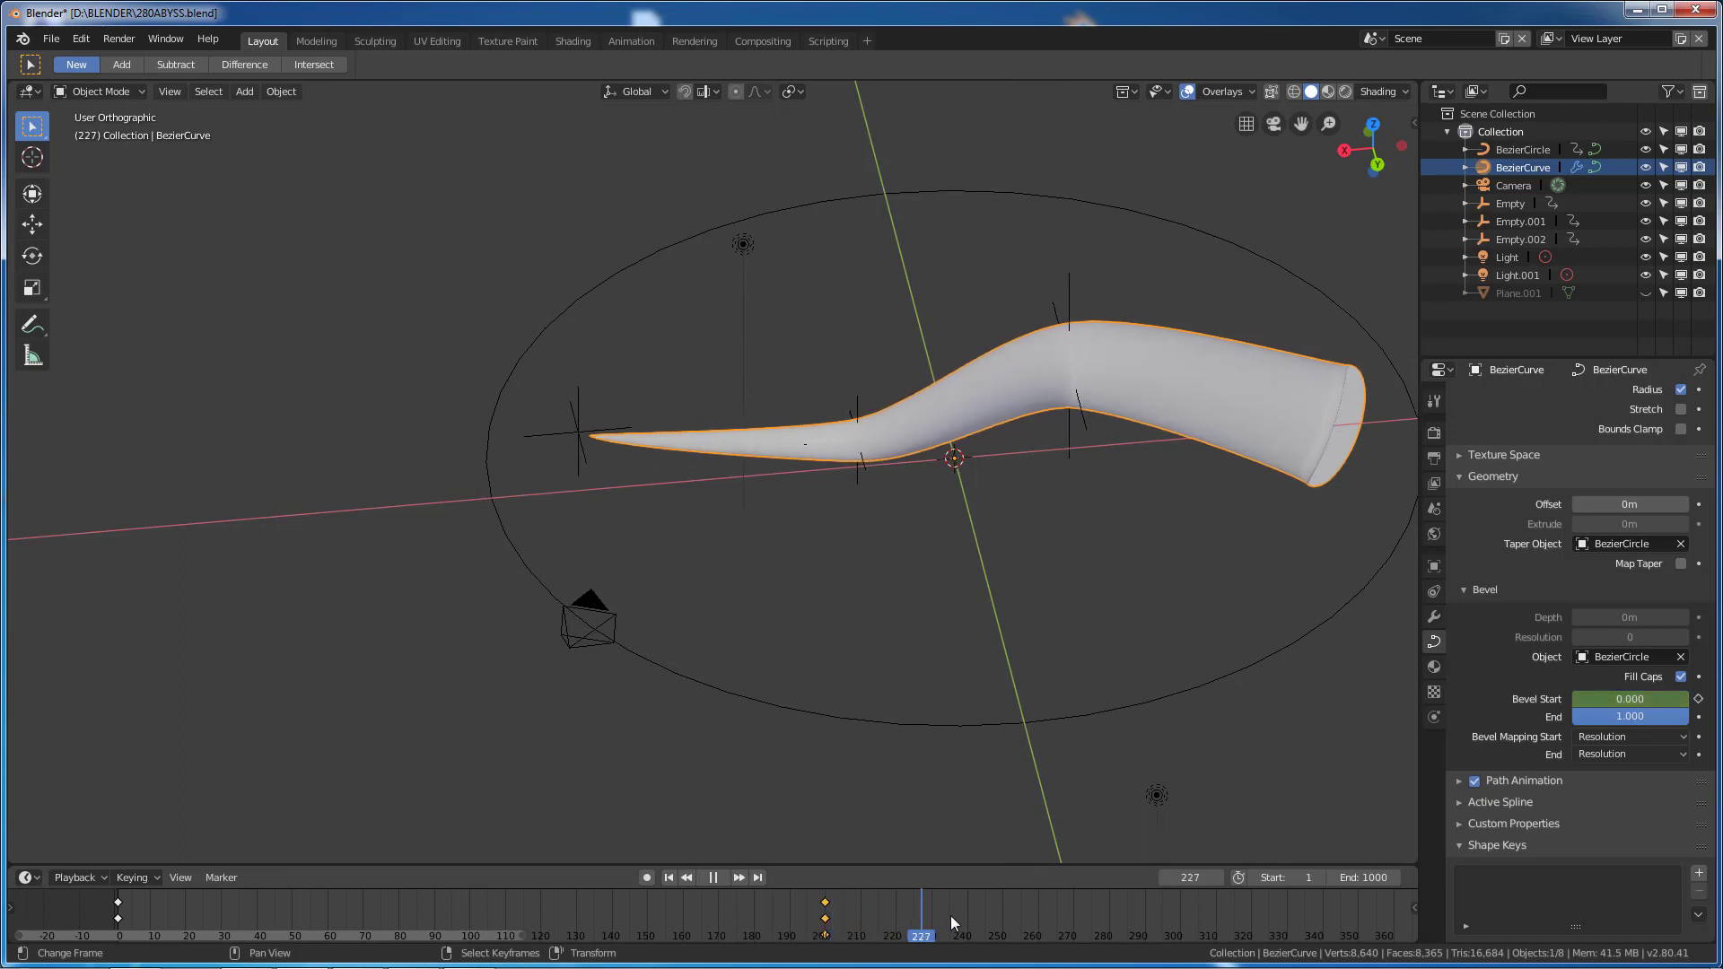
{"action": "left_click_drag", "start_coordinate": [1080, 937], "coordinate": [636, 933]}
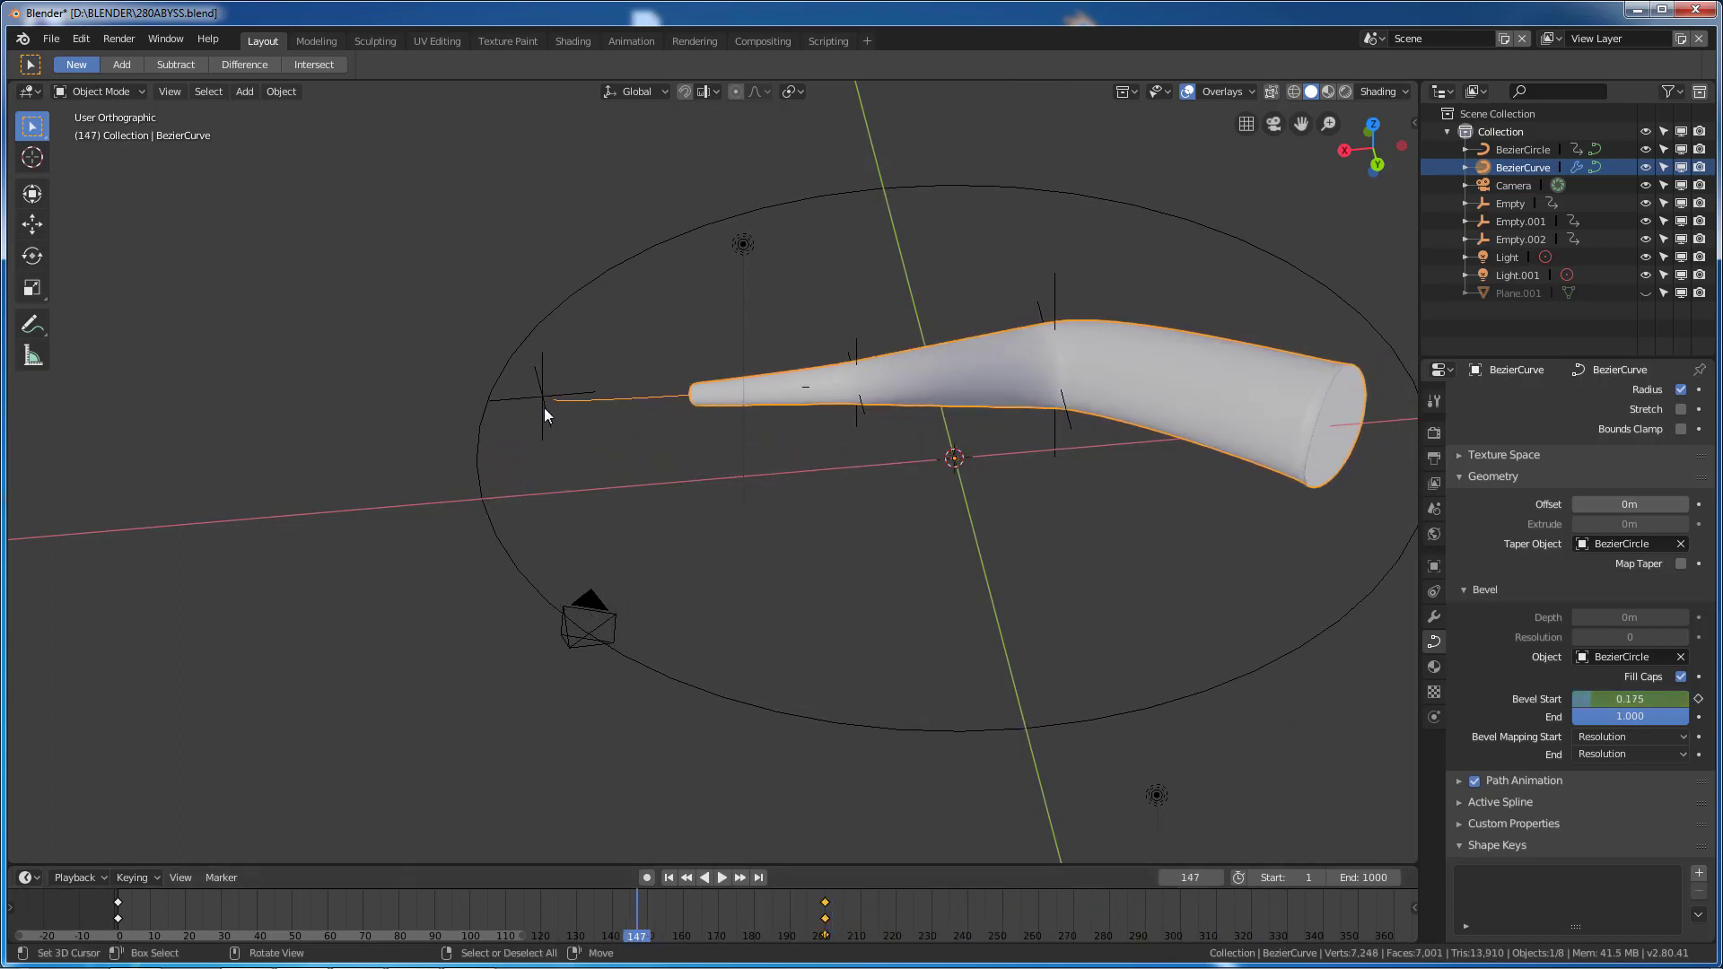
Select the hook empty at the tentacle's tip and review its motion by playing and scrubbing to frame 755.
{"action": "left_click", "coordinate": [544, 407]}
{"action": "key", "text": "space"}
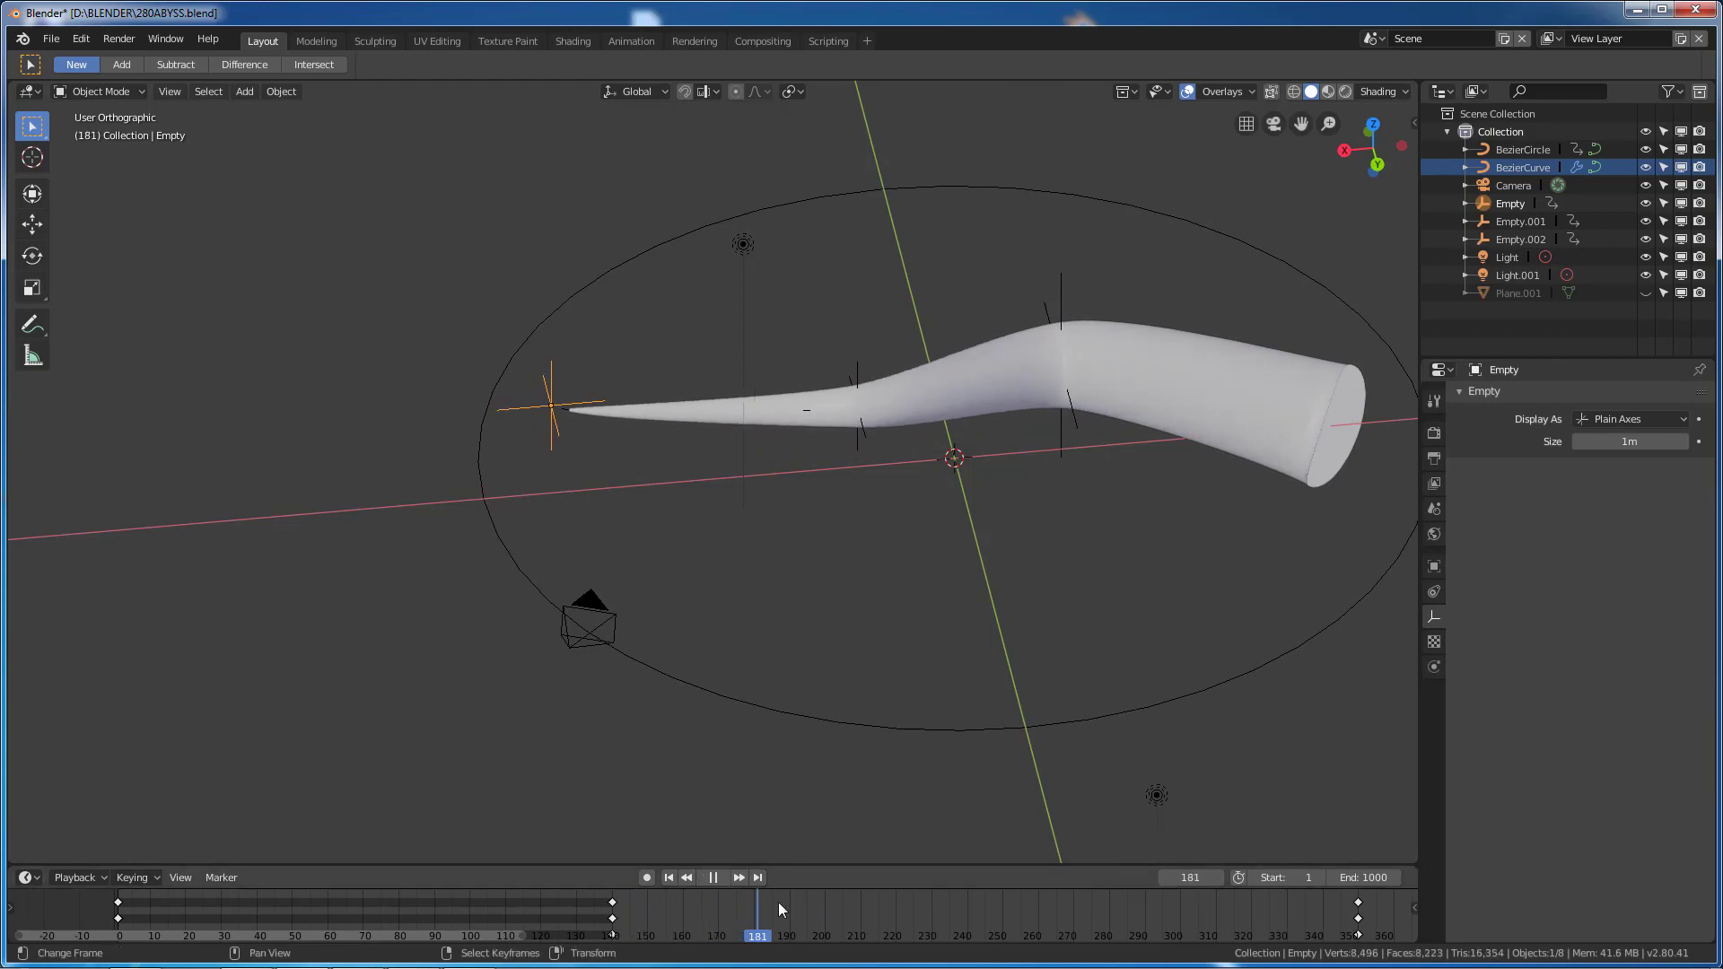
{"action": "left_click_drag", "start_coordinate": [1169, 930], "coordinate": [530, 937]}
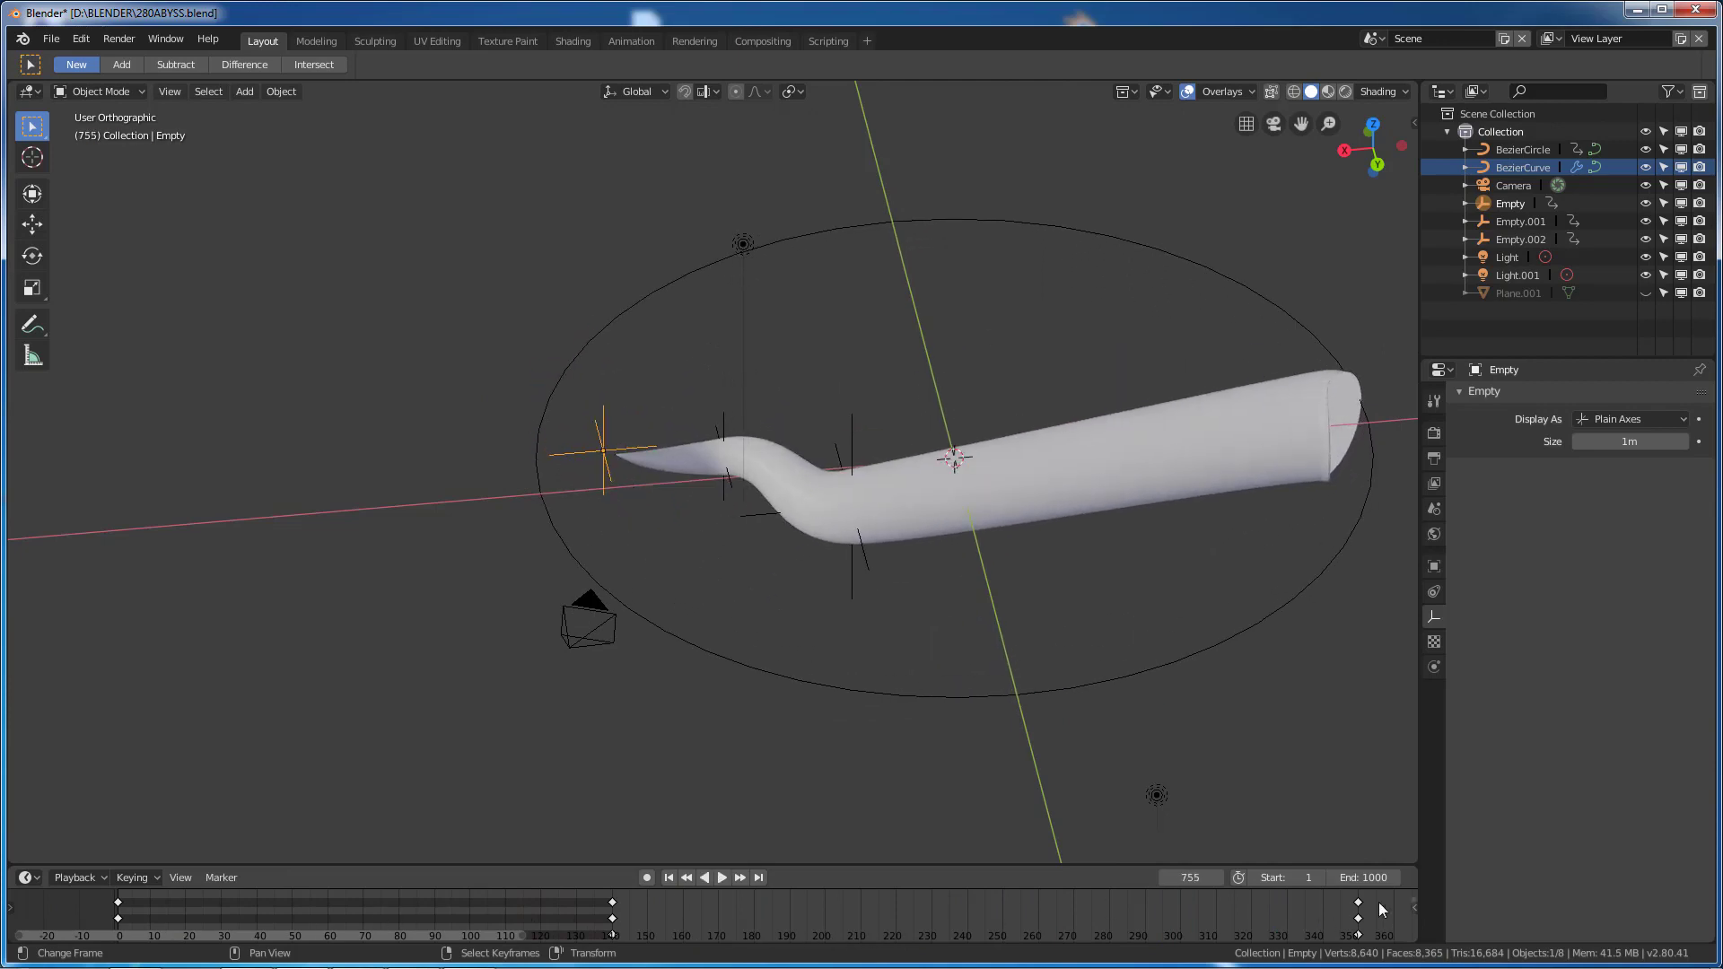
{"action": "key", "text": "space"}
Turn the Wave modifier's viewport display back on for the BezierCurve and play the animation from frame 1.
{"action": "left_click", "coordinate": [1183, 445]}
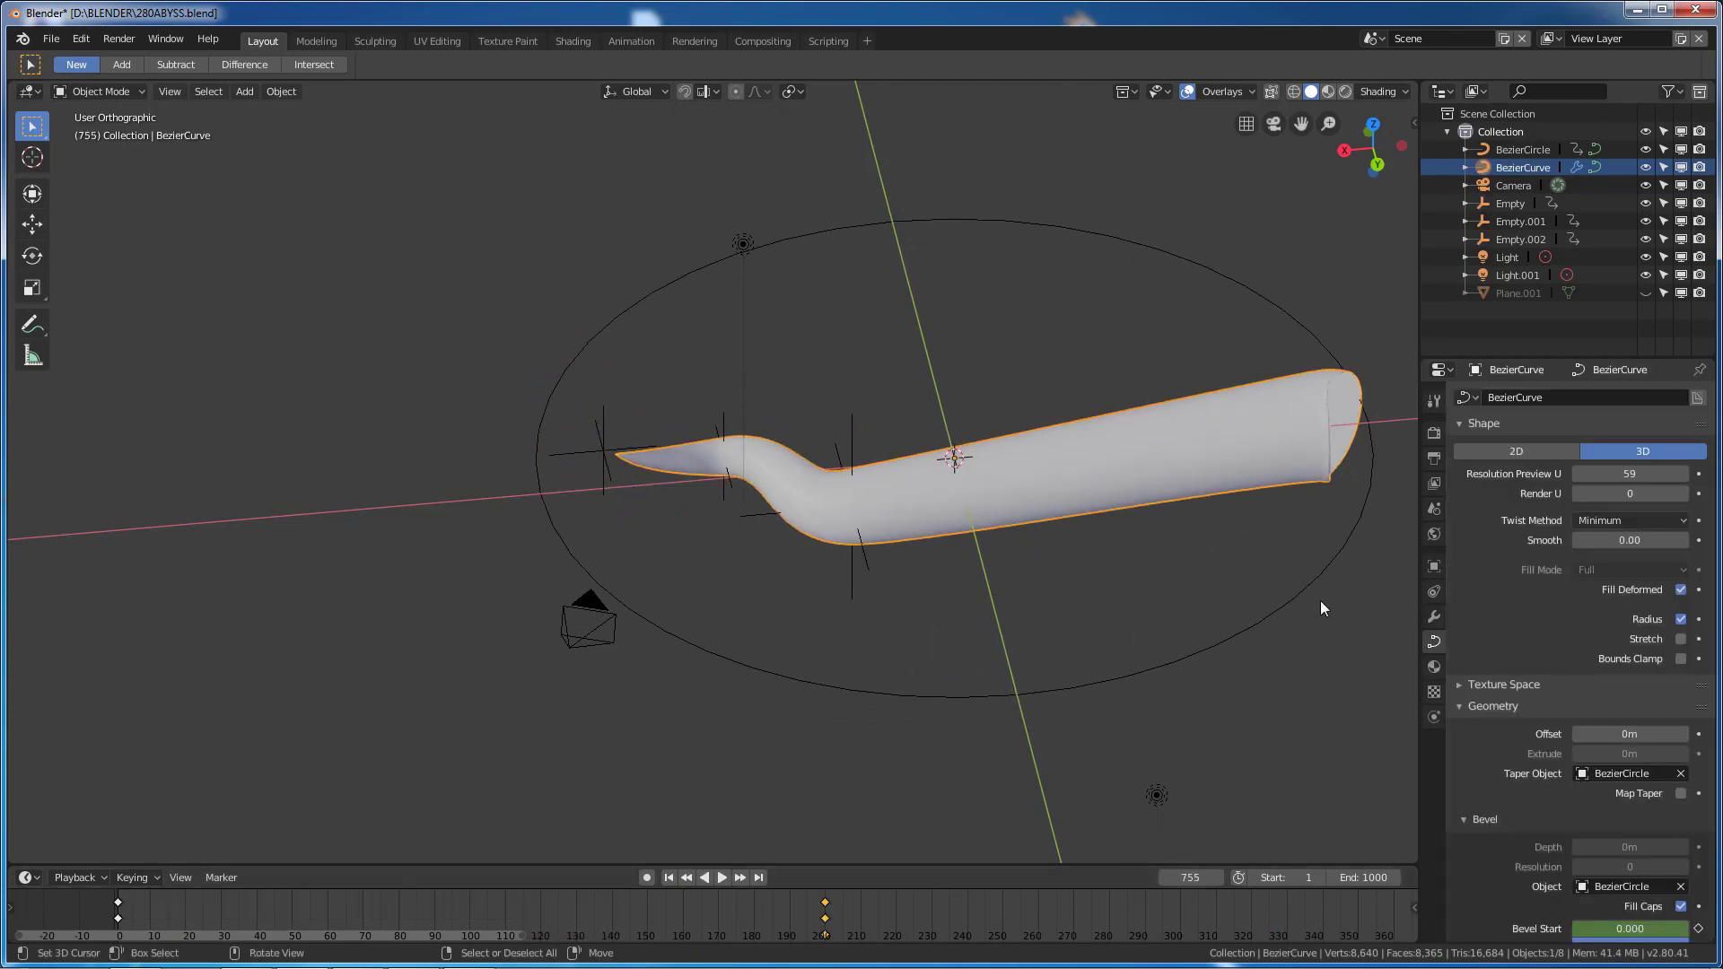
{"action": "left_click", "coordinate": [1434, 617]}
{"action": "scroll", "coordinate": [1502, 606], "scroll_direction": "down", "scroll_amount": 2}
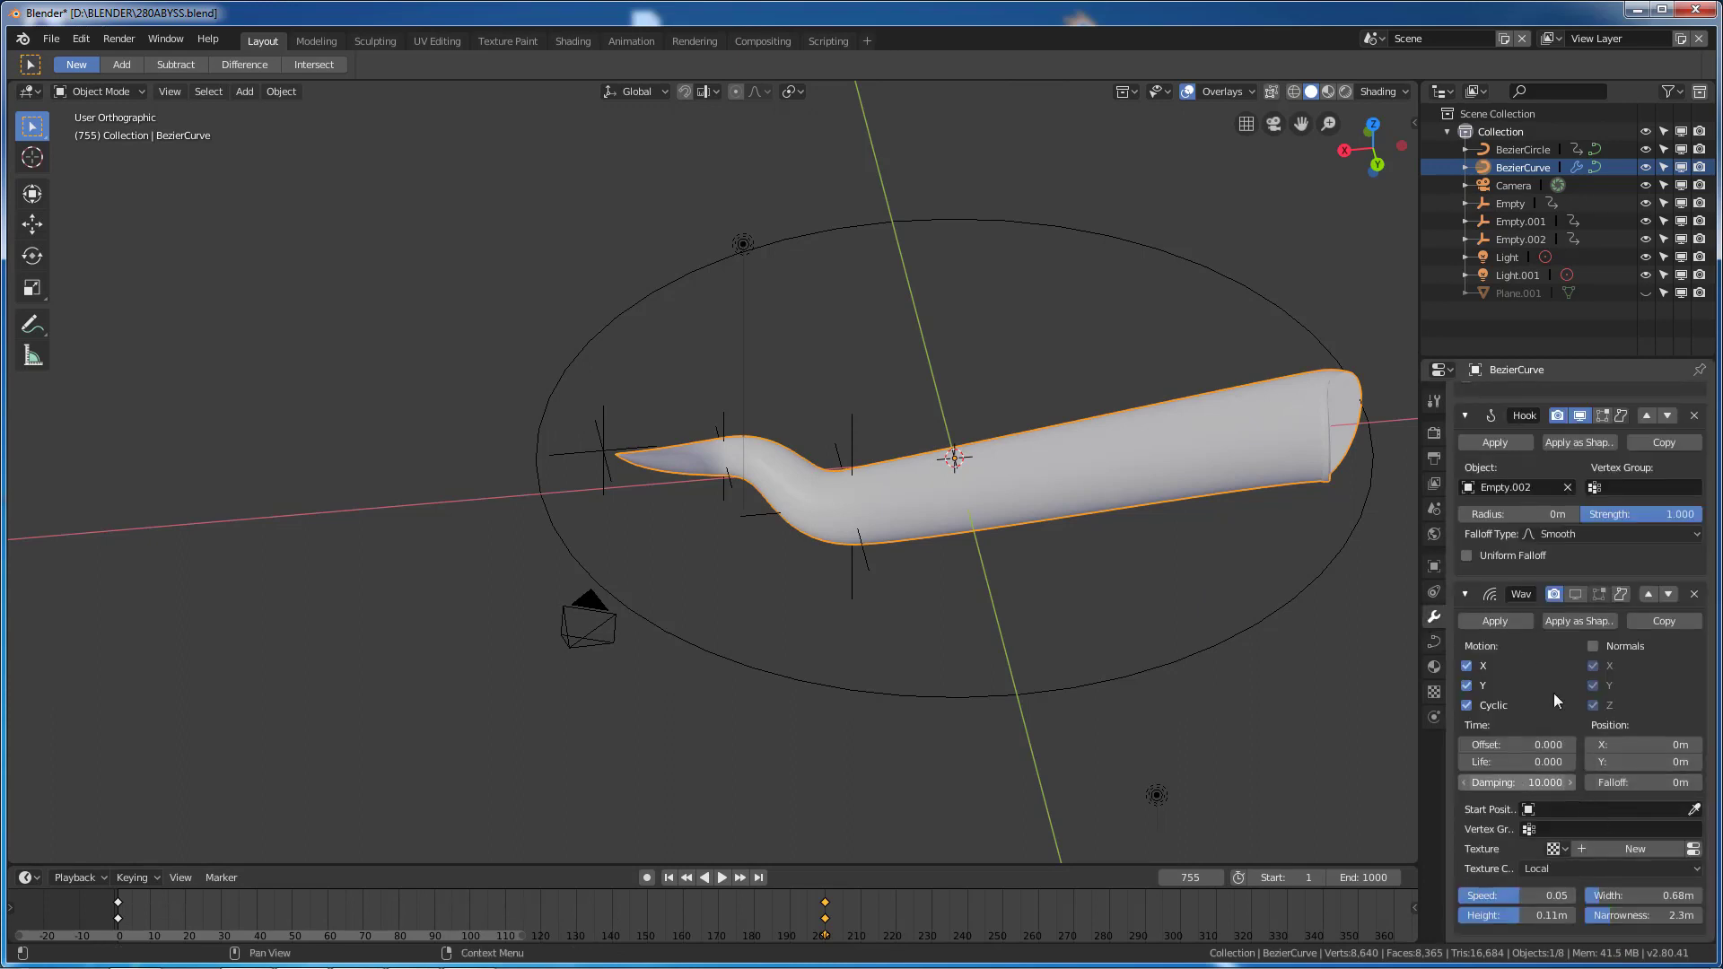
{"action": "left_click", "coordinate": [1576, 595]}
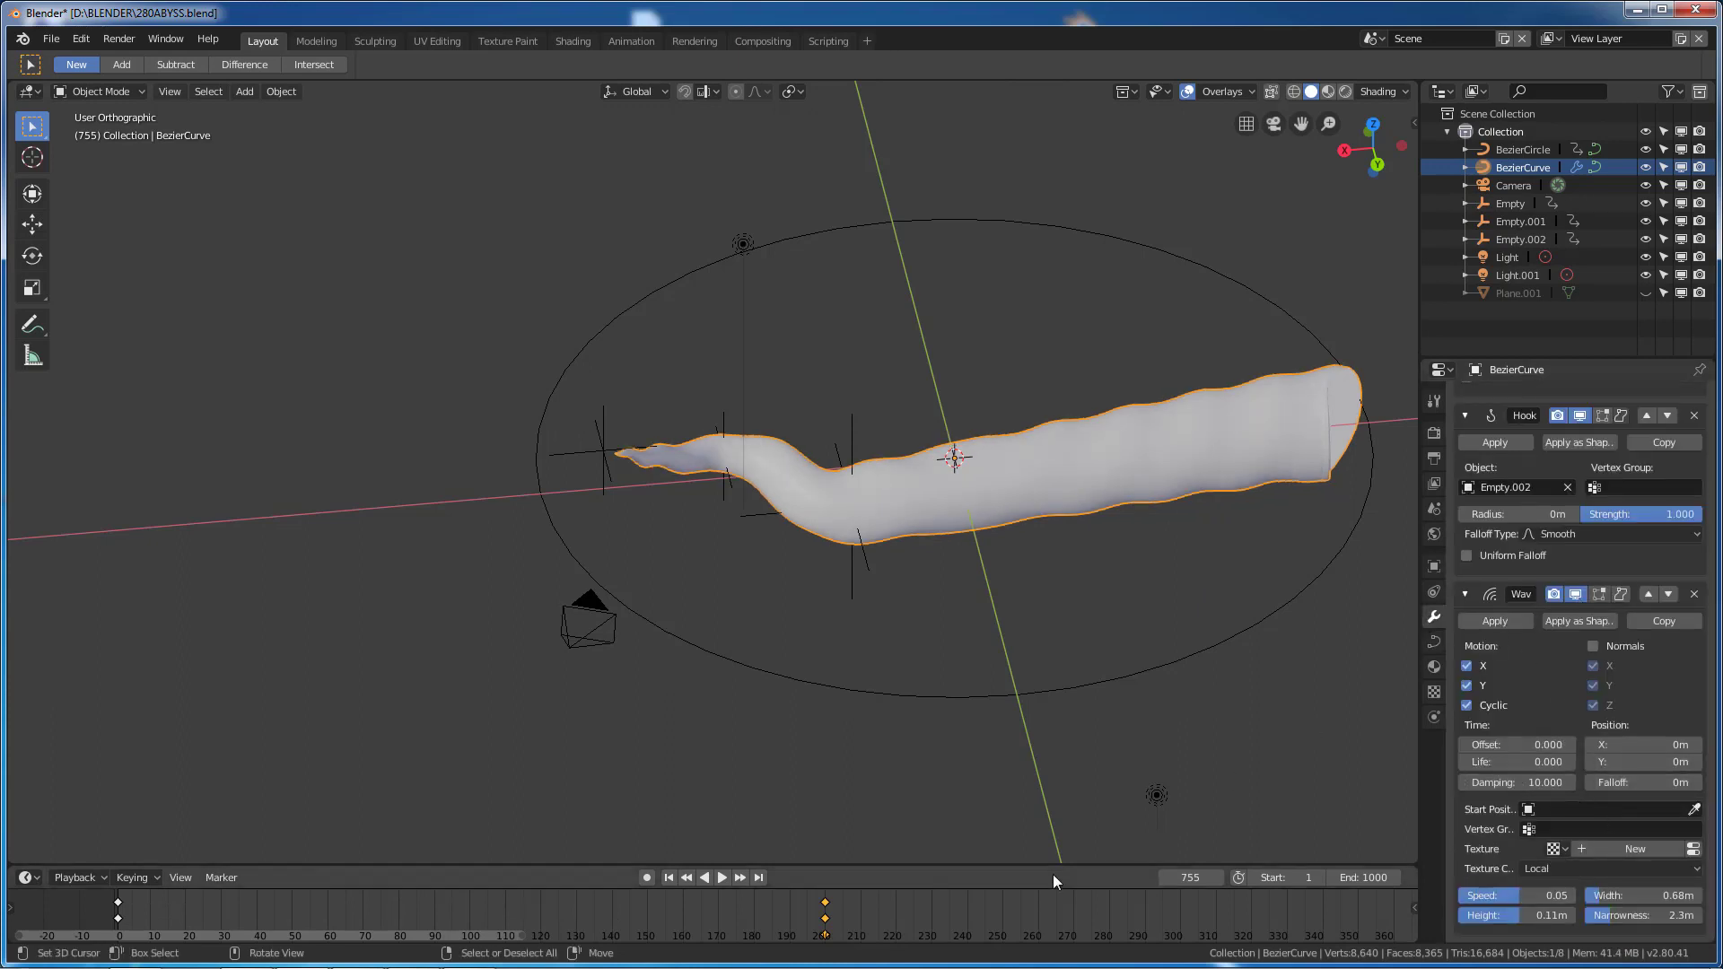
{"action": "left_click", "coordinate": [673, 877]}
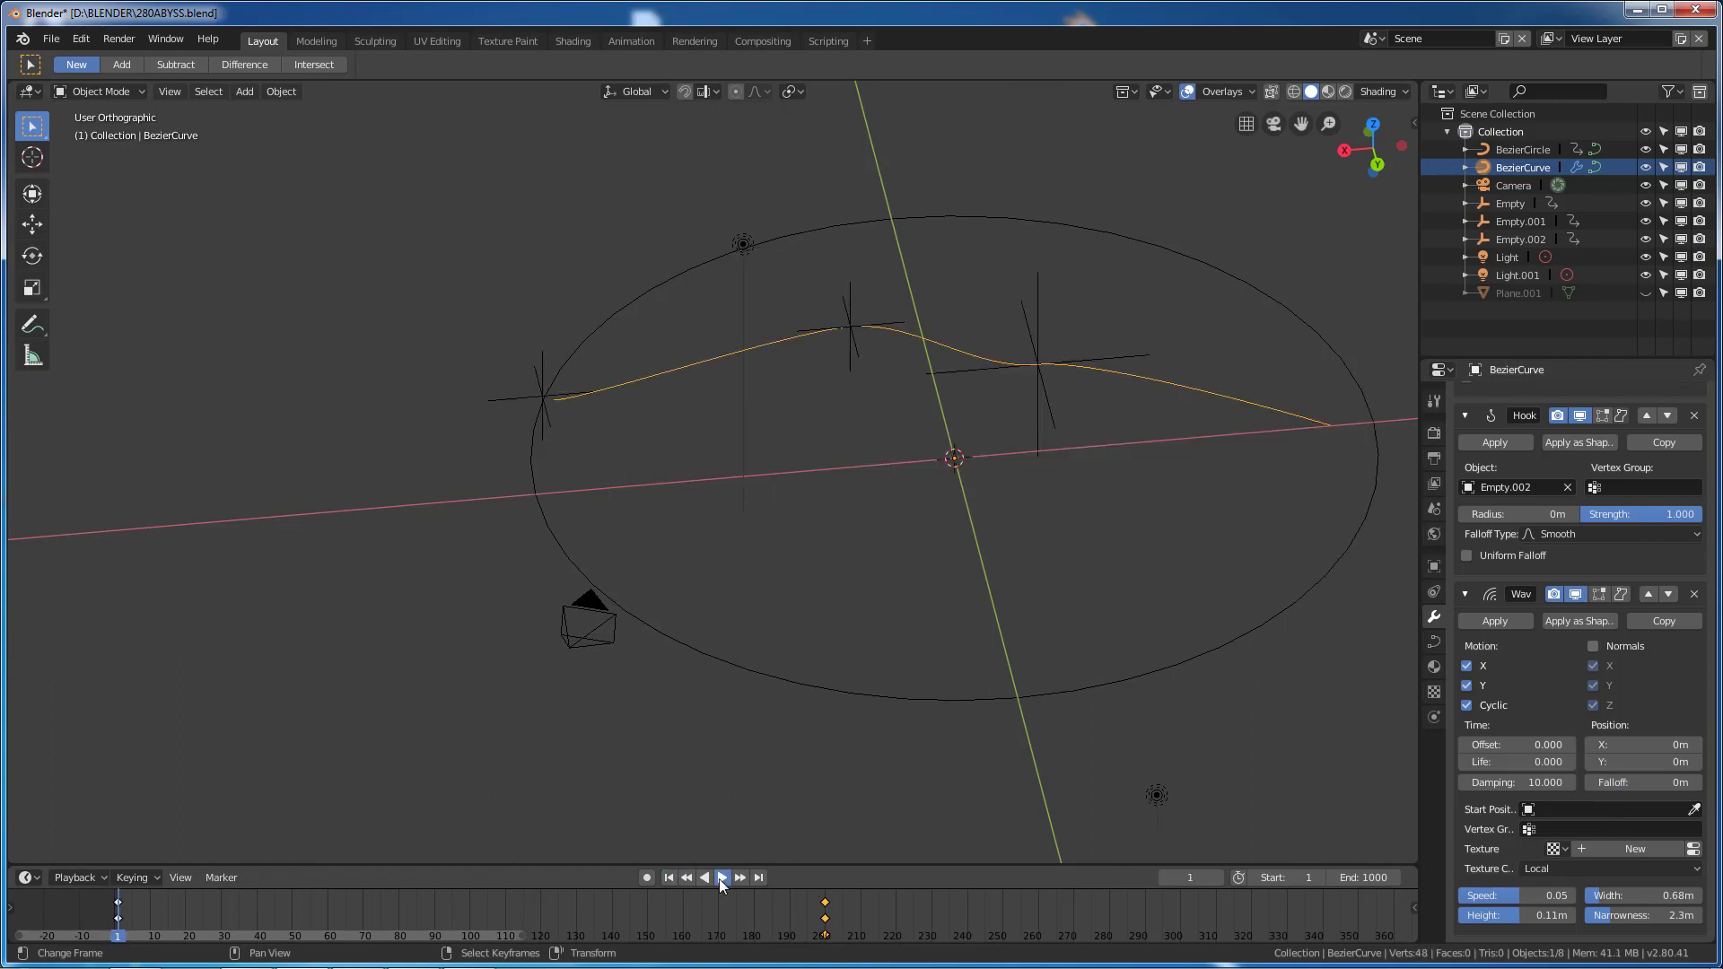
{"action": "left_click", "coordinate": [720, 878]}
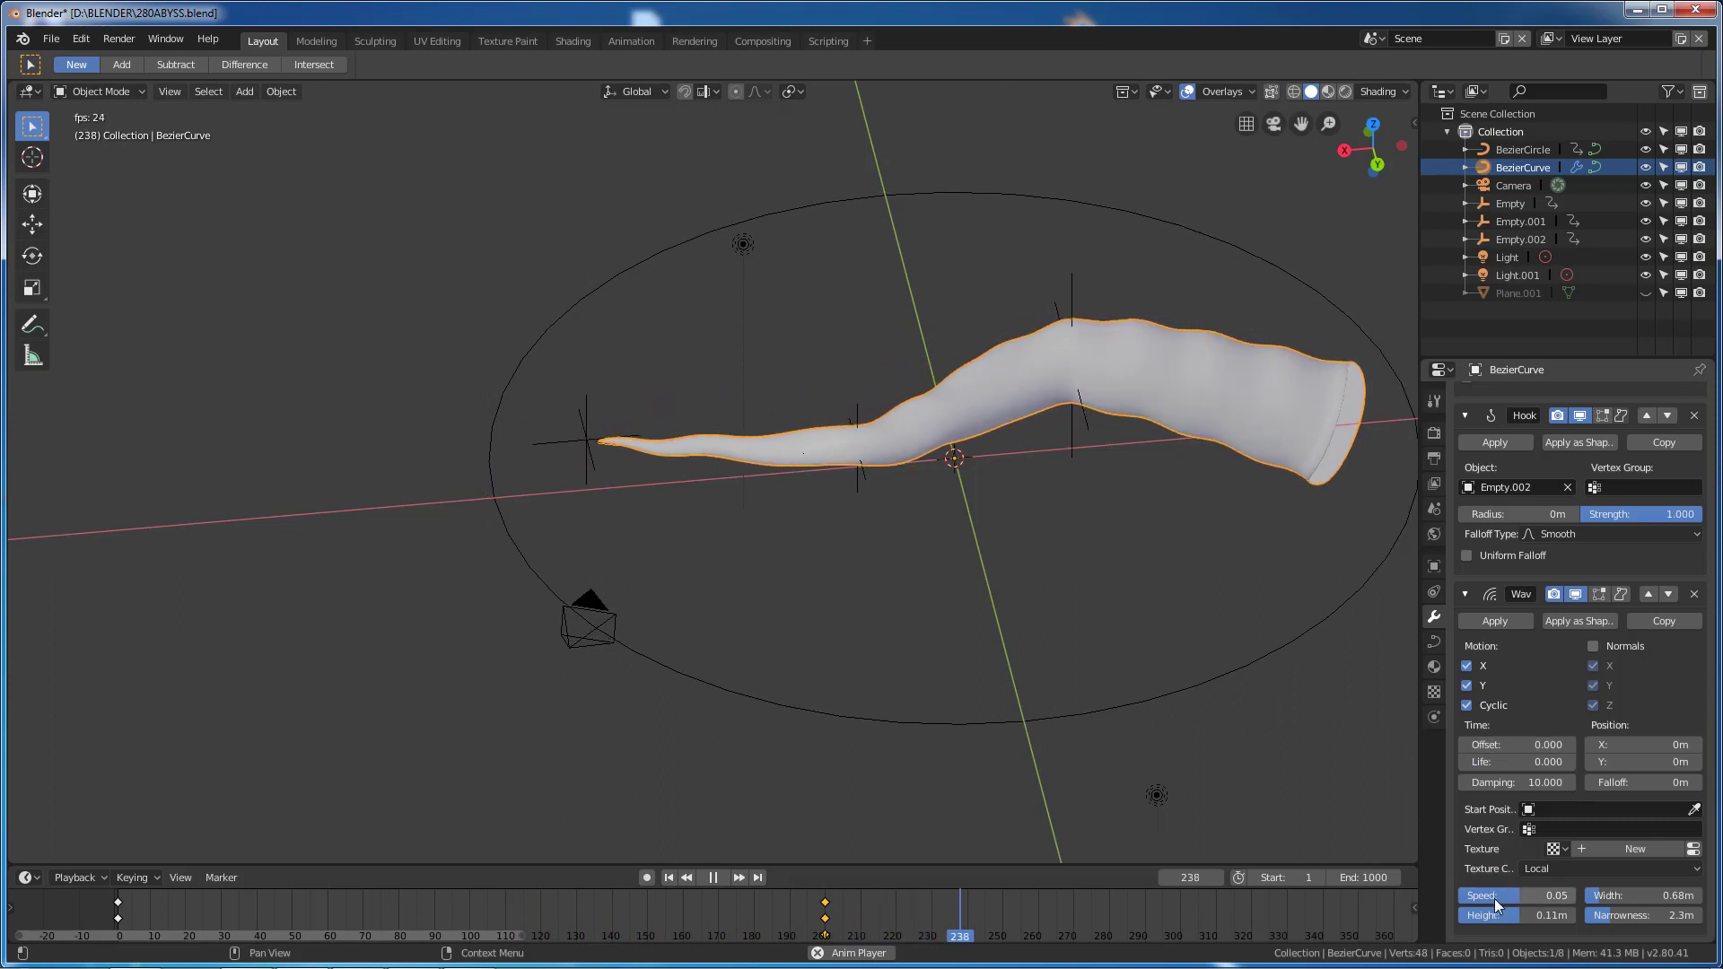
Try a different Wave speed and a Narrowness of 10 m during playback, and restore Narrowness to 2.3 m.
{"action": "left_click_drag", "start_coordinate": [1500, 898], "coordinate": [1692, 902]}
{"action": "key", "text": "ctrl+z"}
{"action": "key", "text": "ctrl+z"}
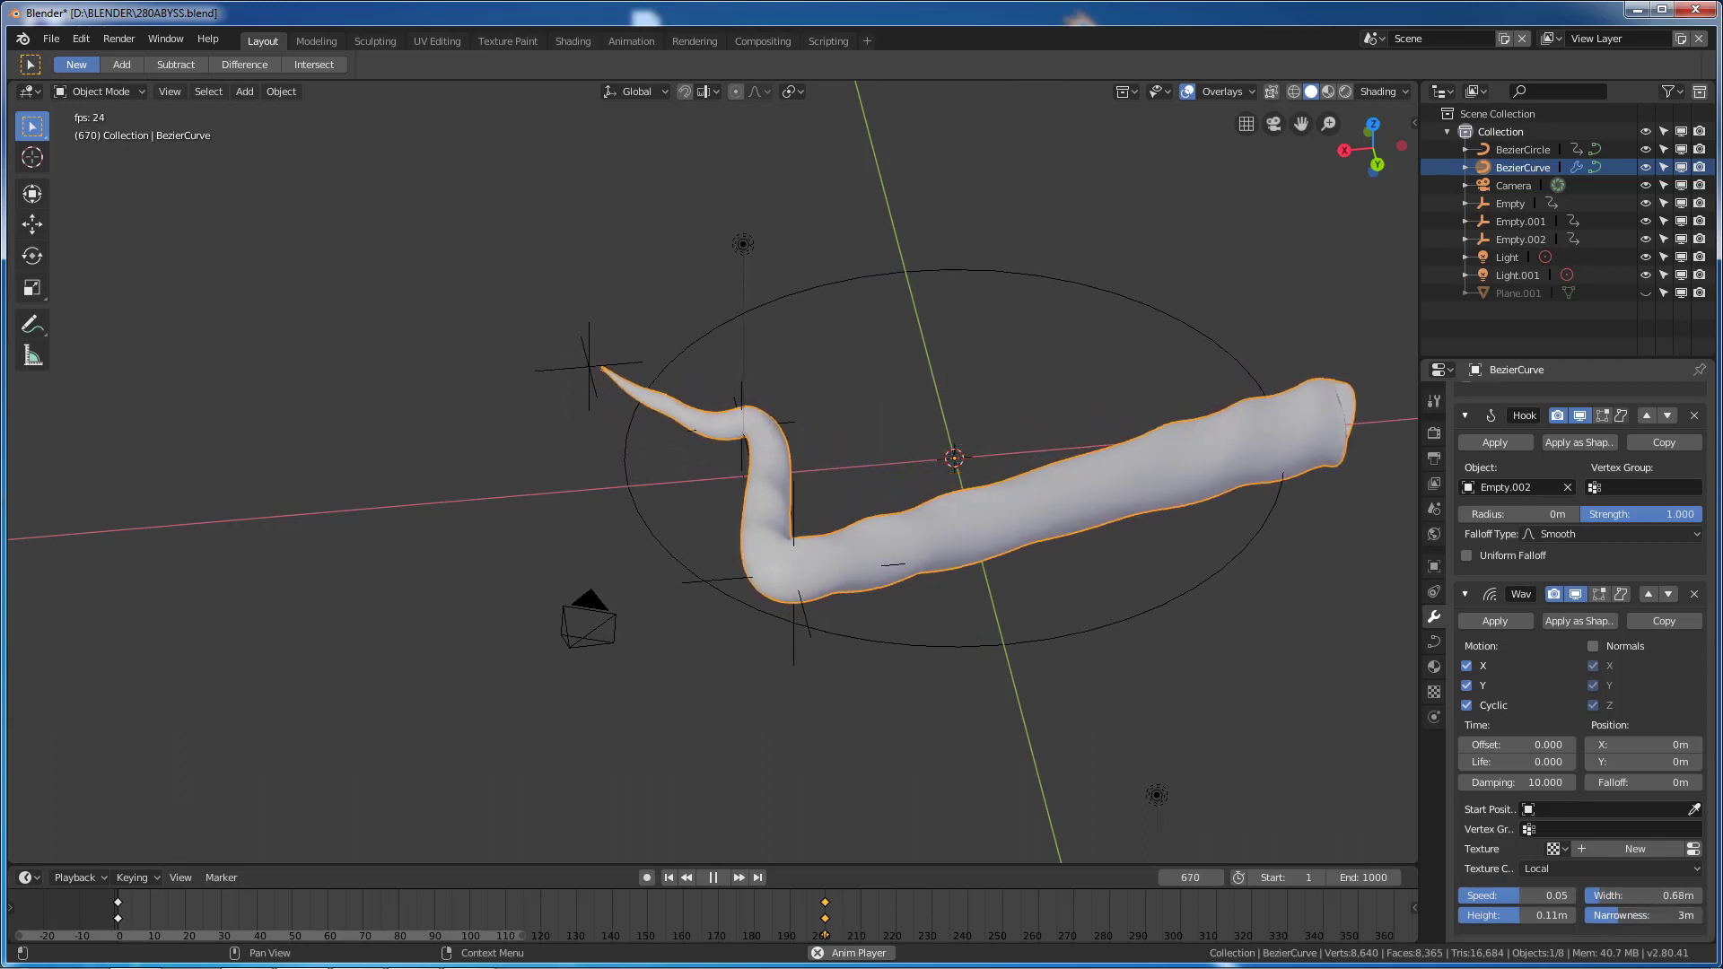
{"action": "left_click_drag", "start_coordinate": [1619, 916], "coordinate": [1702, 916]}
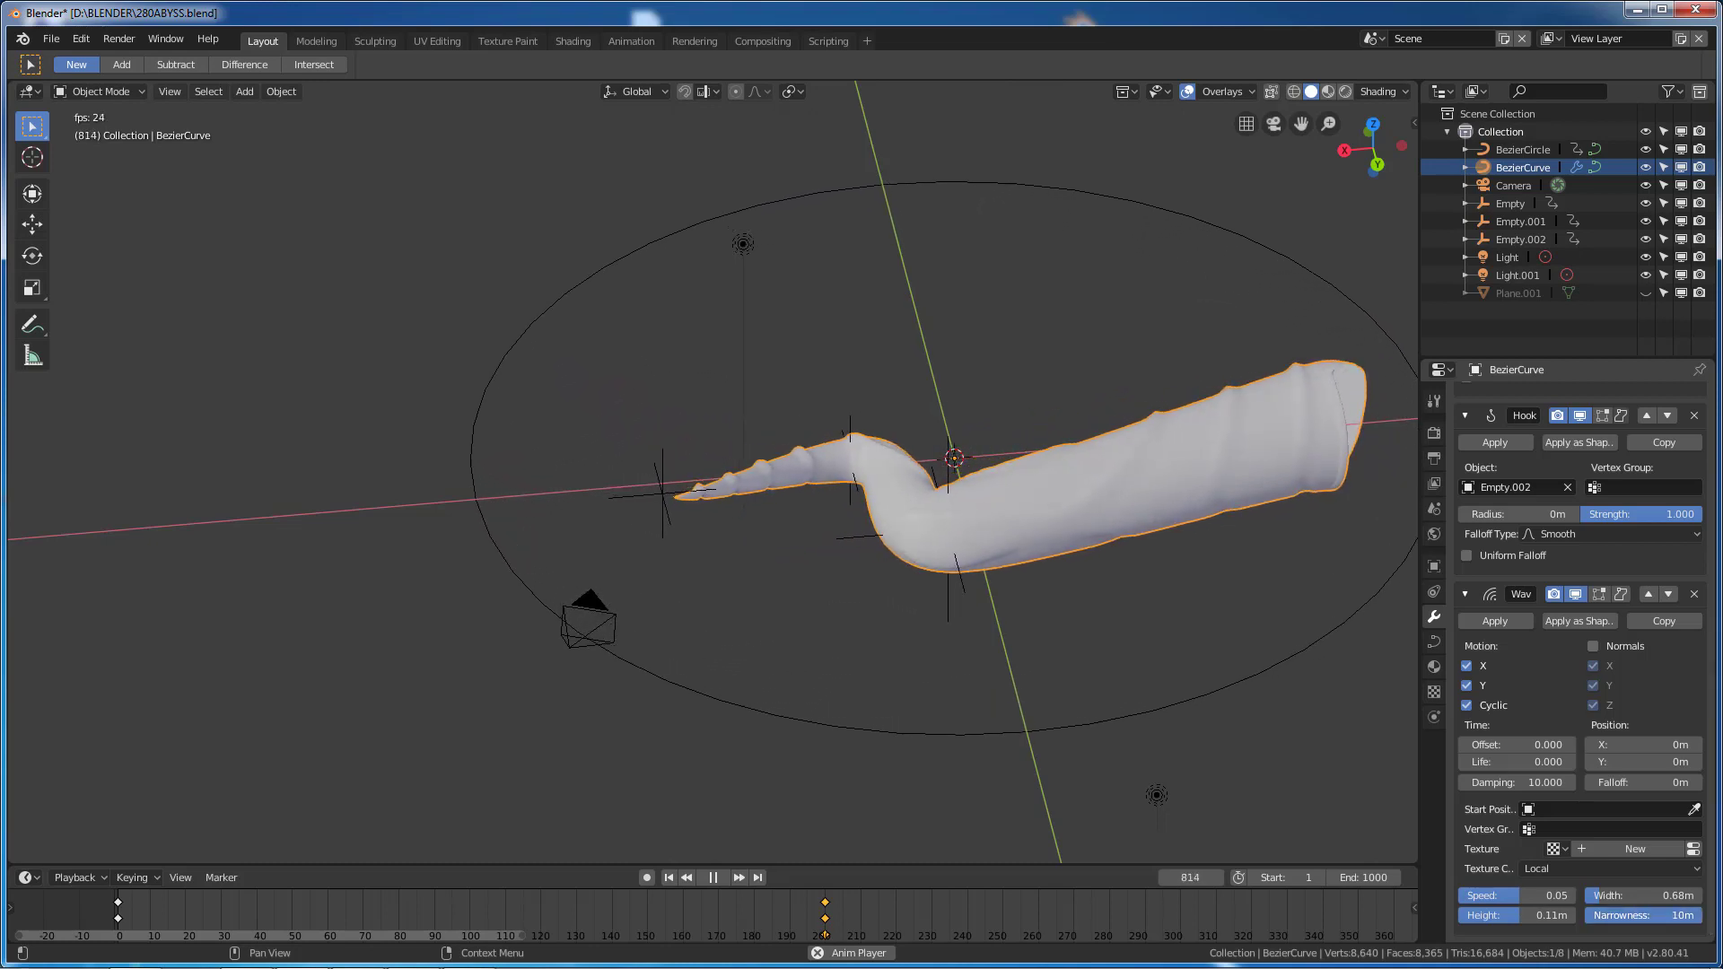
{"action": "left_click_drag", "start_coordinate": [1702, 916], "coordinate": [1624, 914]}
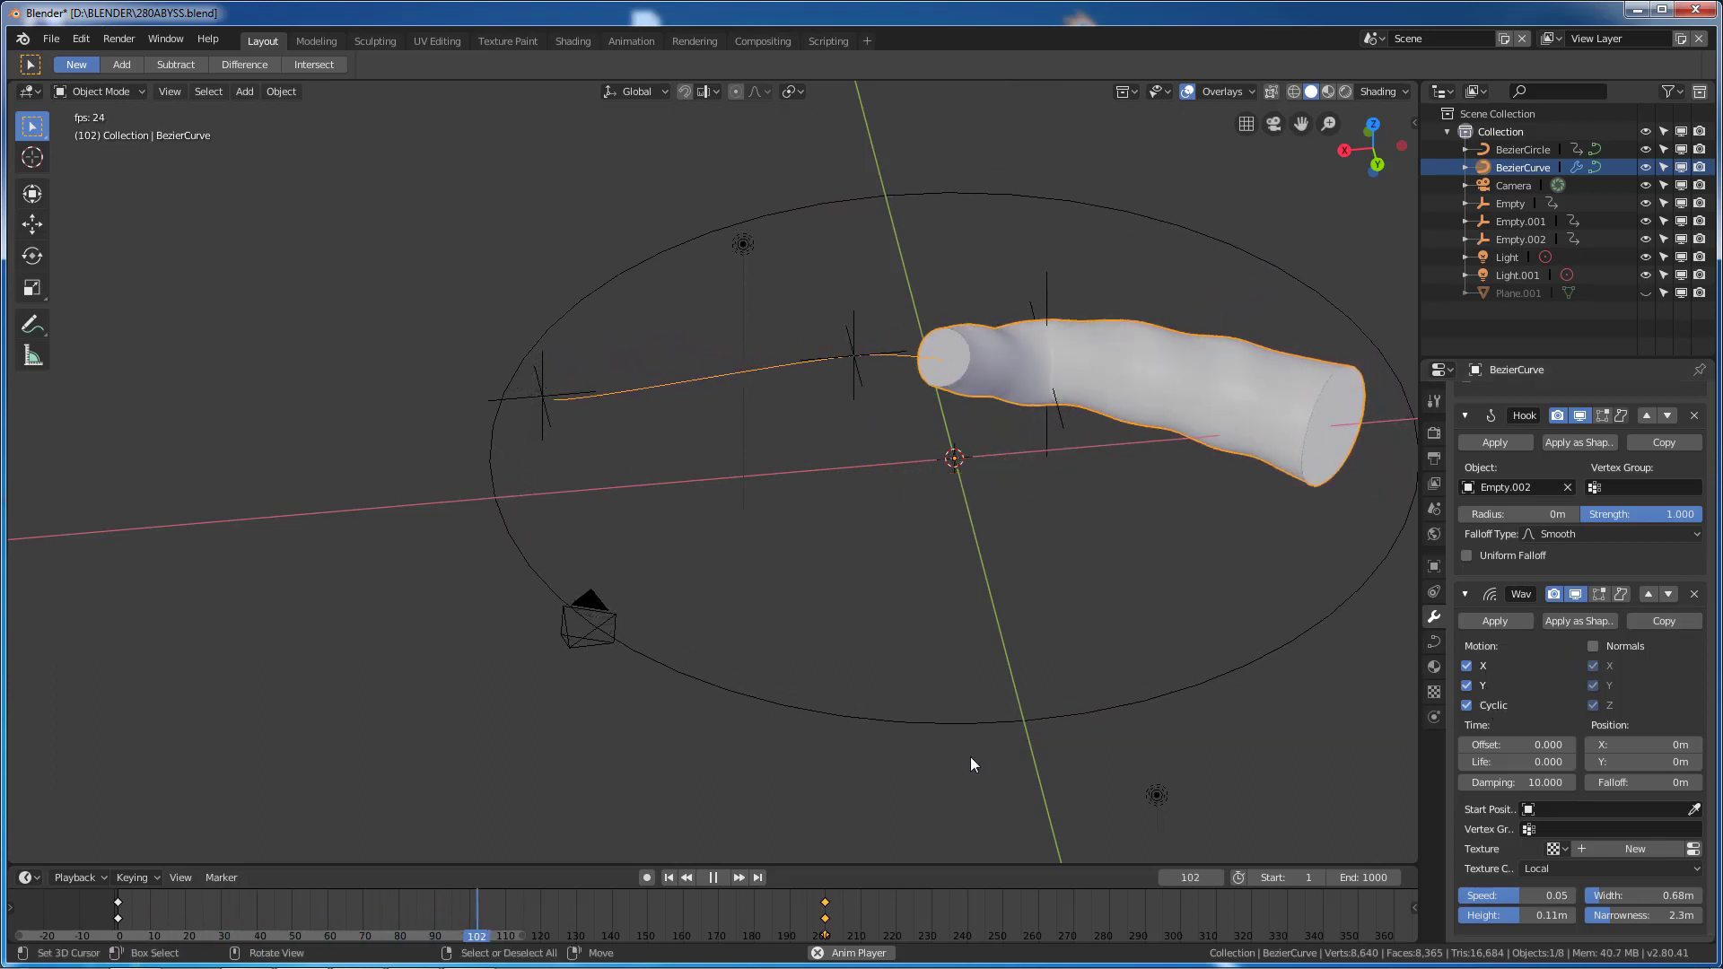
Unhide Plane.001, select the BezierCircle and stop the animation at frame 527.
{"action": "left_click", "coordinate": [1647, 293]}
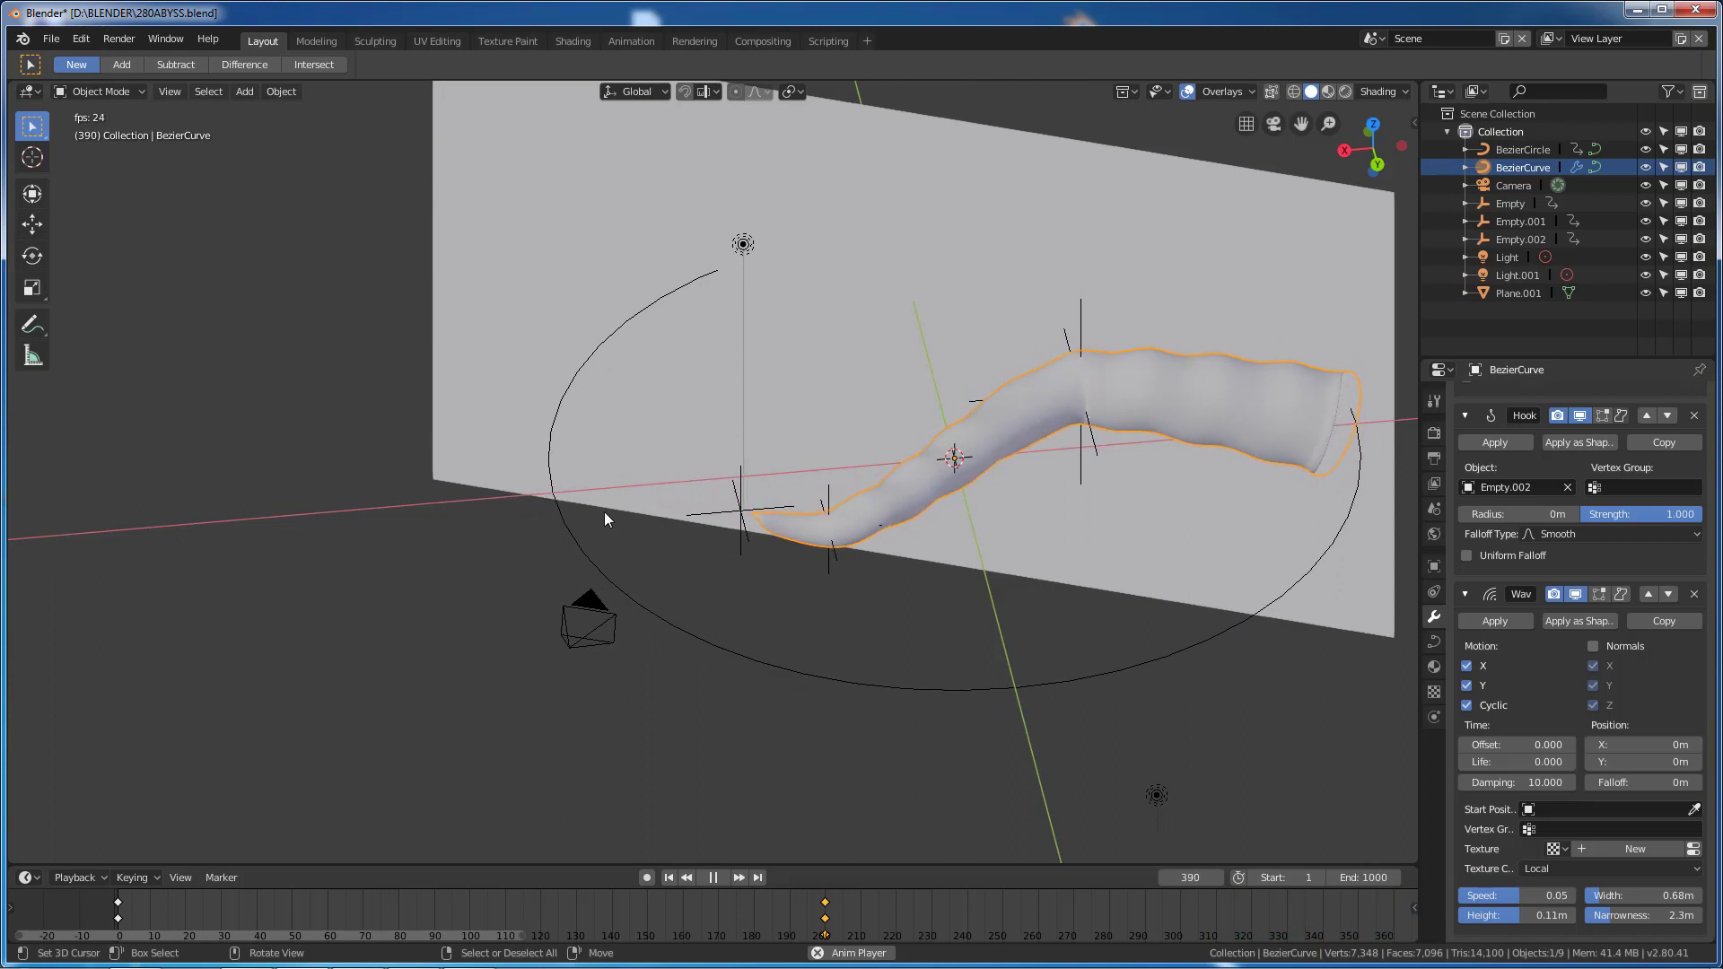
{"action": "left_click", "coordinate": [1552, 151]}
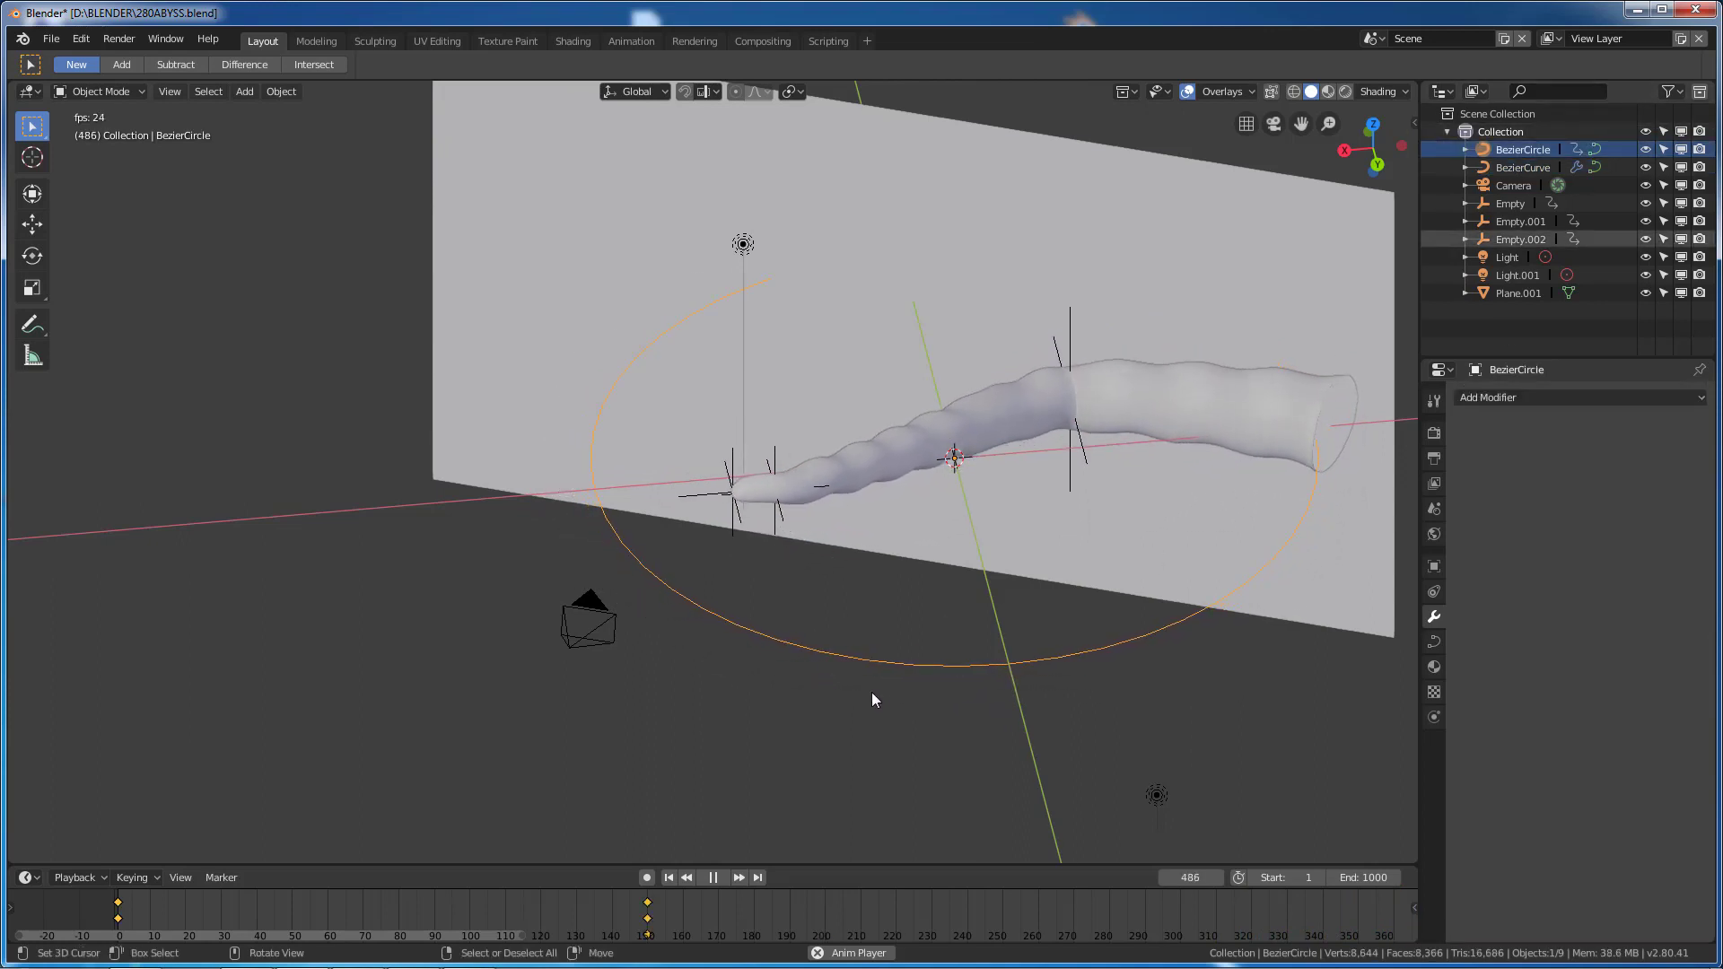
{"action": "left_click", "coordinate": [713, 878]}
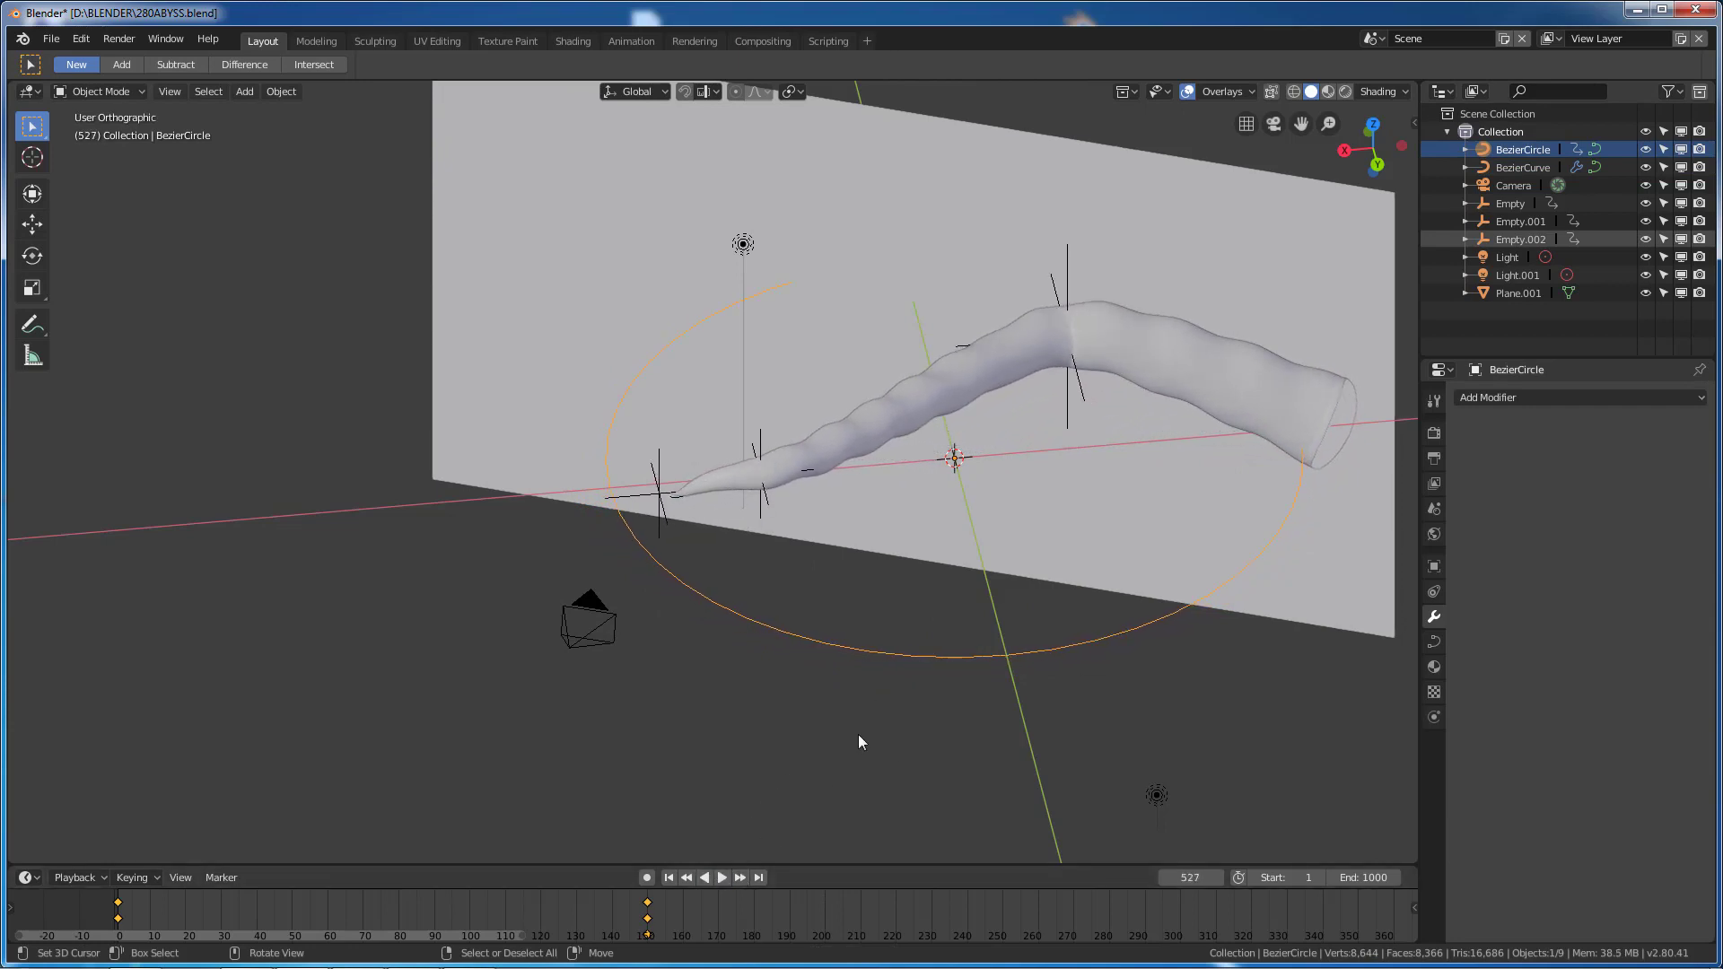
Preview how scaling the BezierCircle changes the tentacle's thickness without applying it, and play the animation on to frame 773.
{"action": "key", "text": "s"}
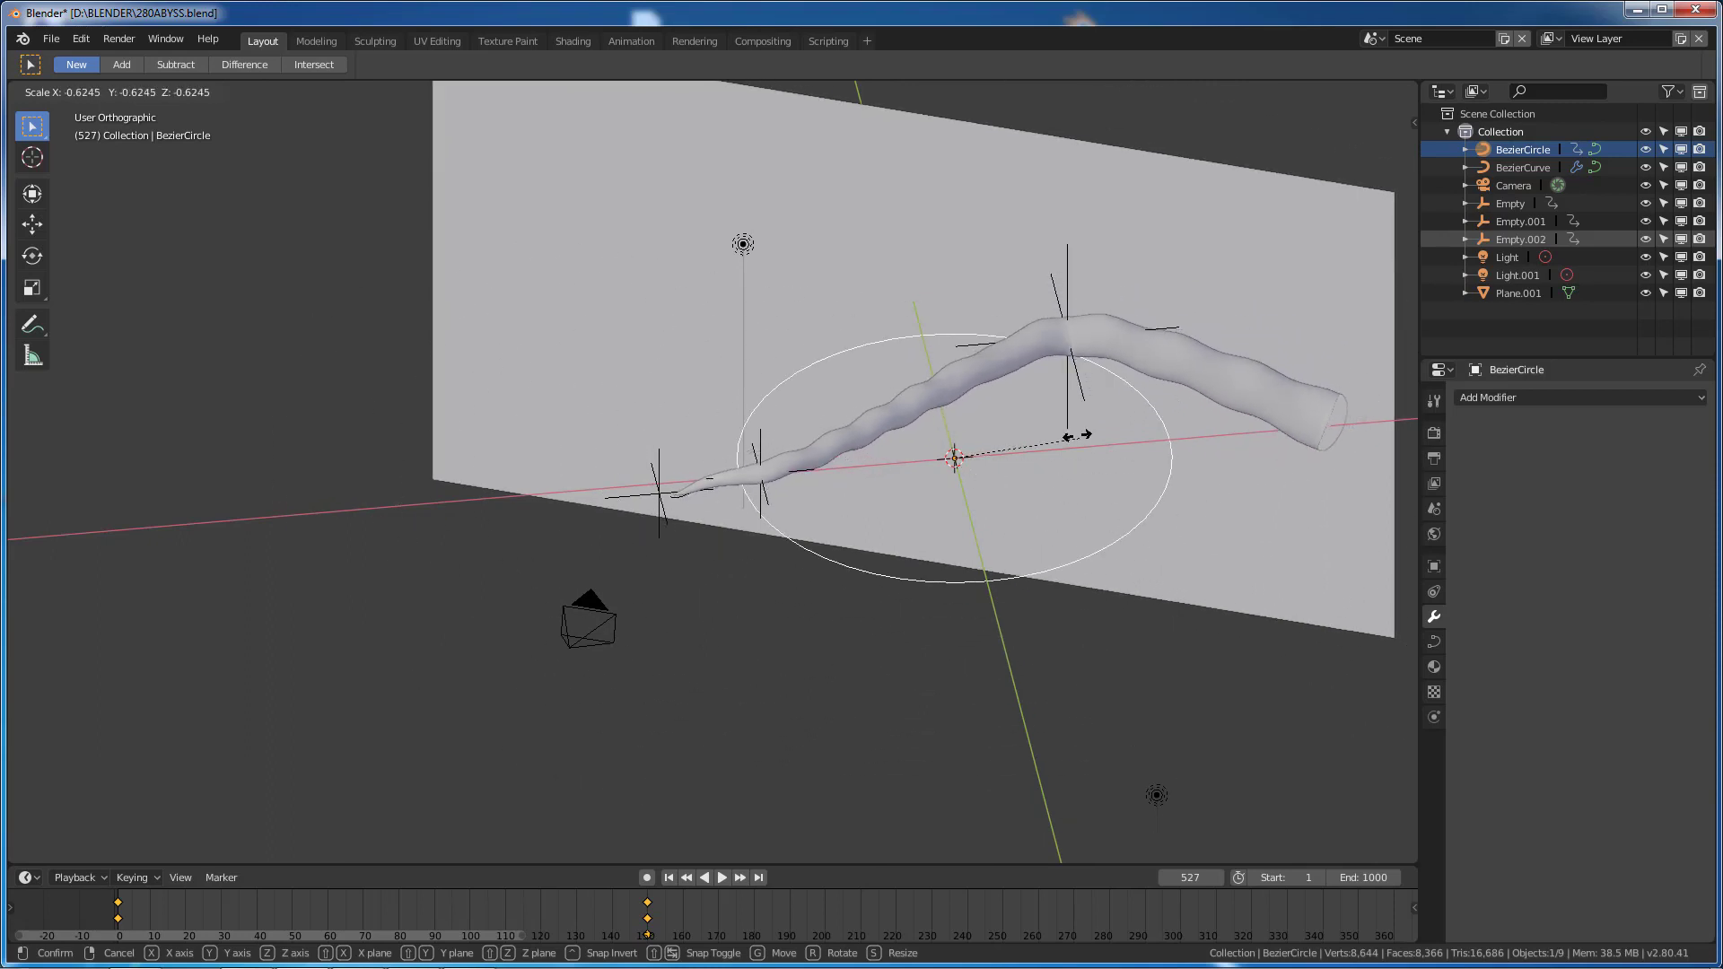
{"action": "right_click", "coordinate": [1183, 636]}
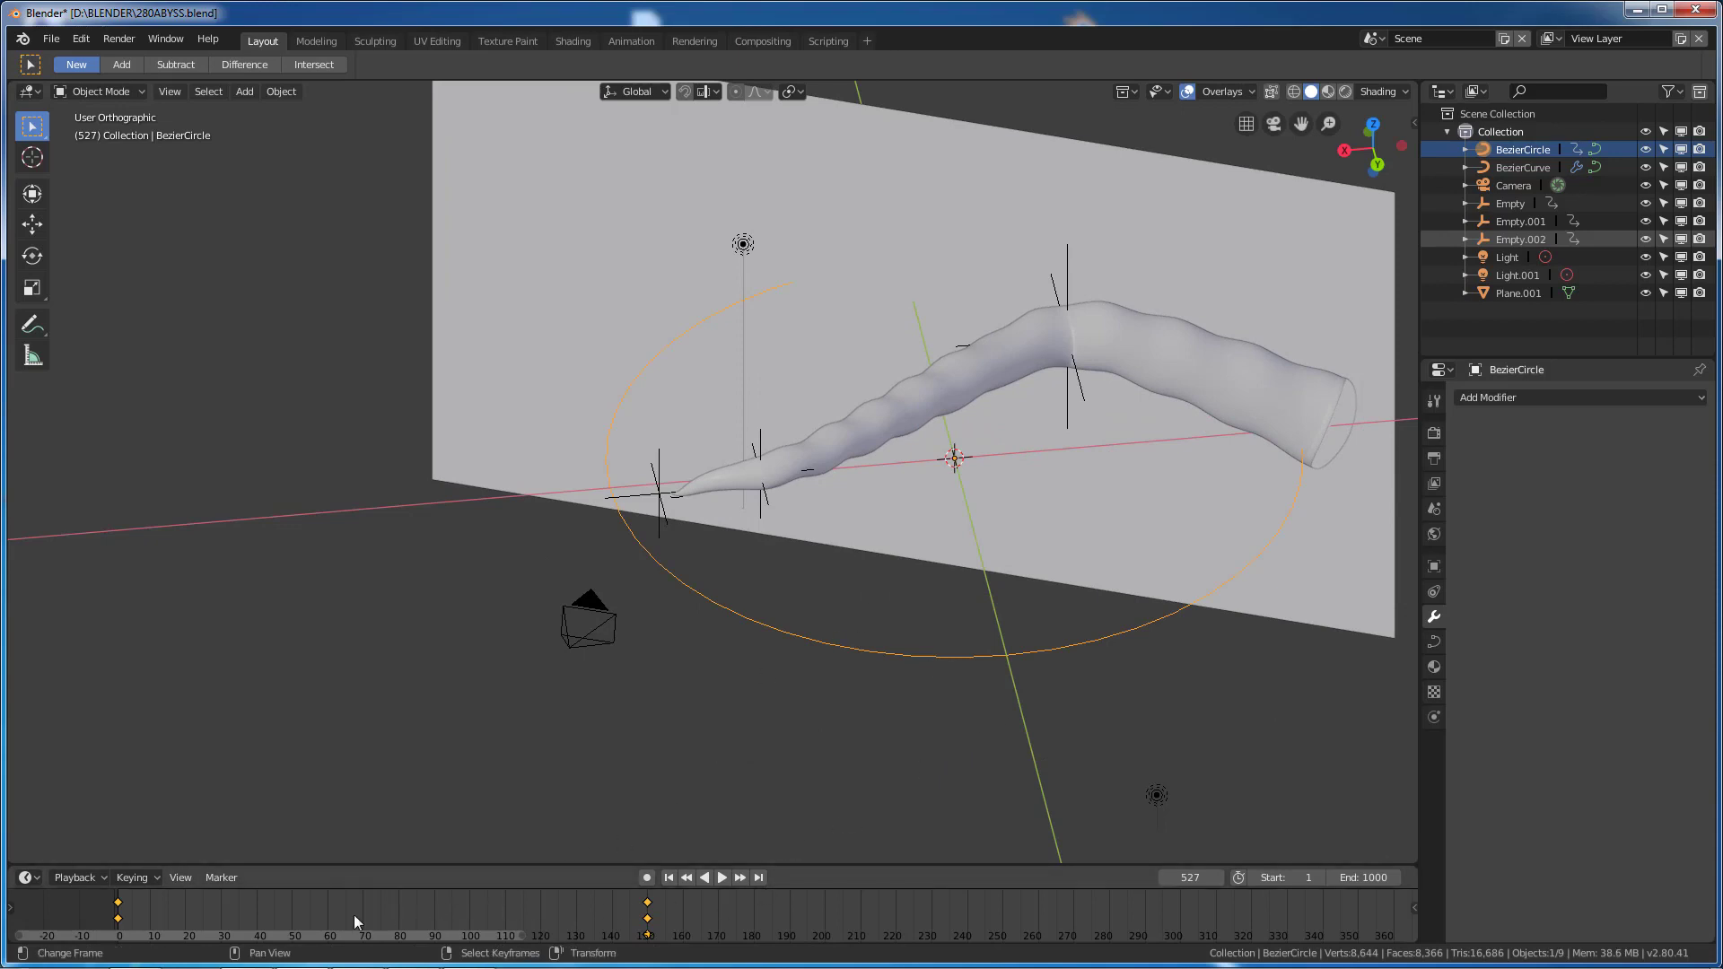
{"action": "left_click", "coordinate": [720, 878]}
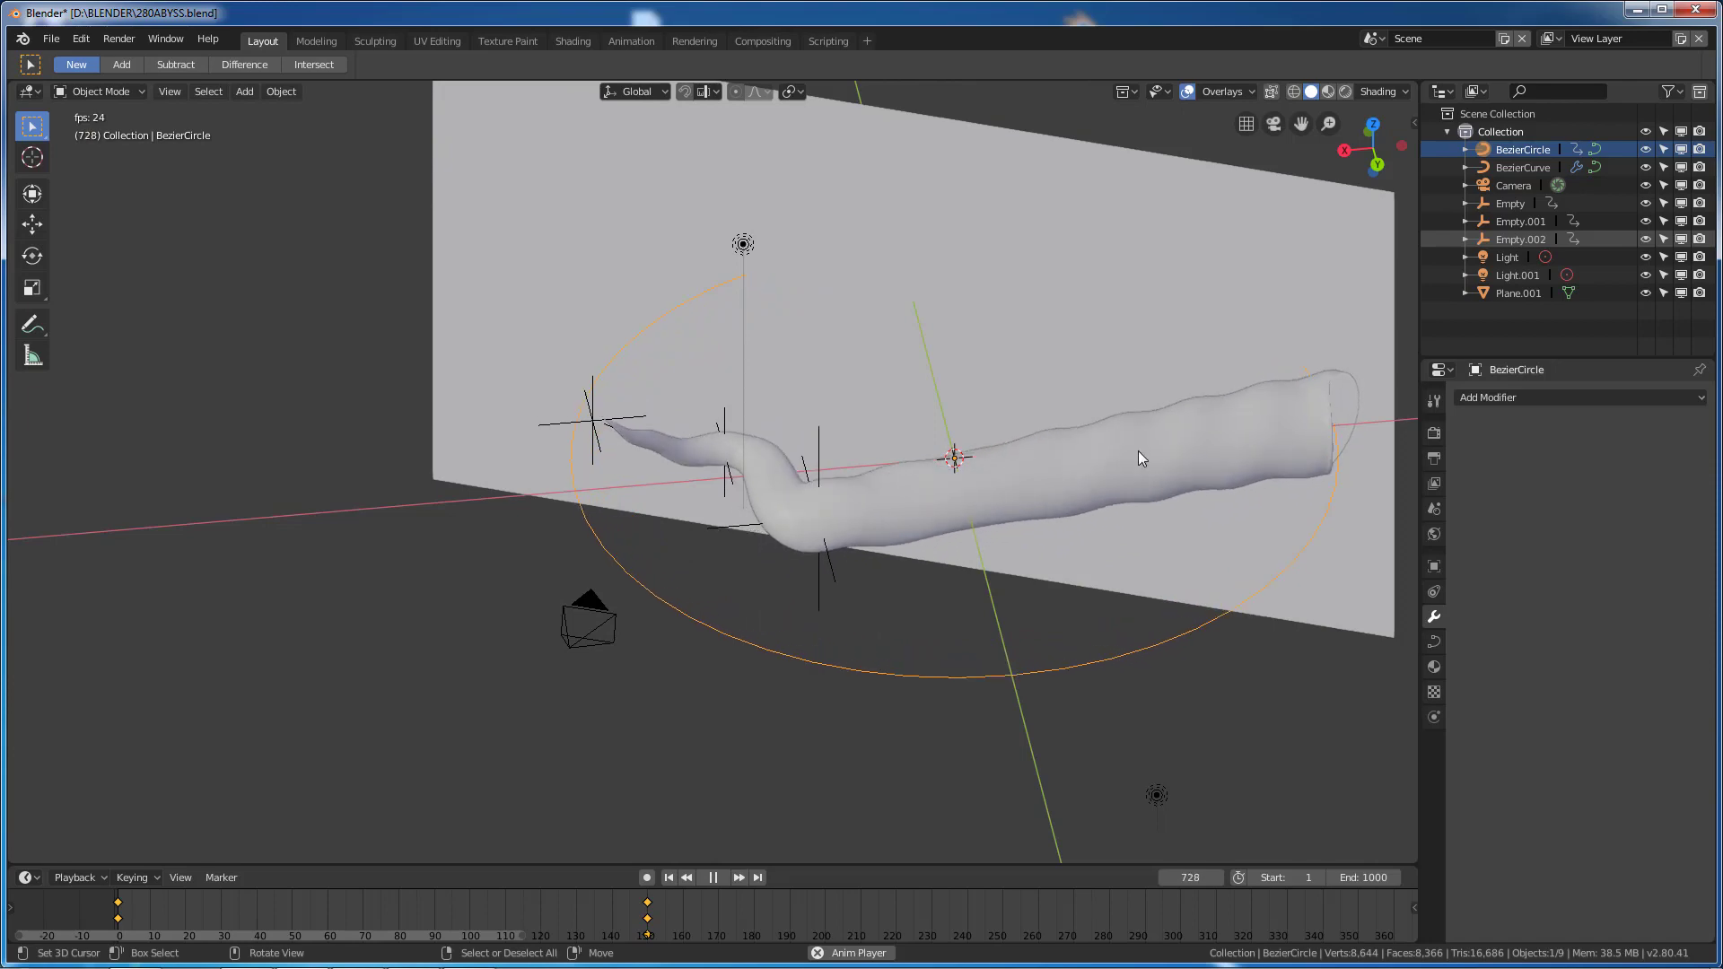
{"action": "left_click", "coordinate": [714, 878]}
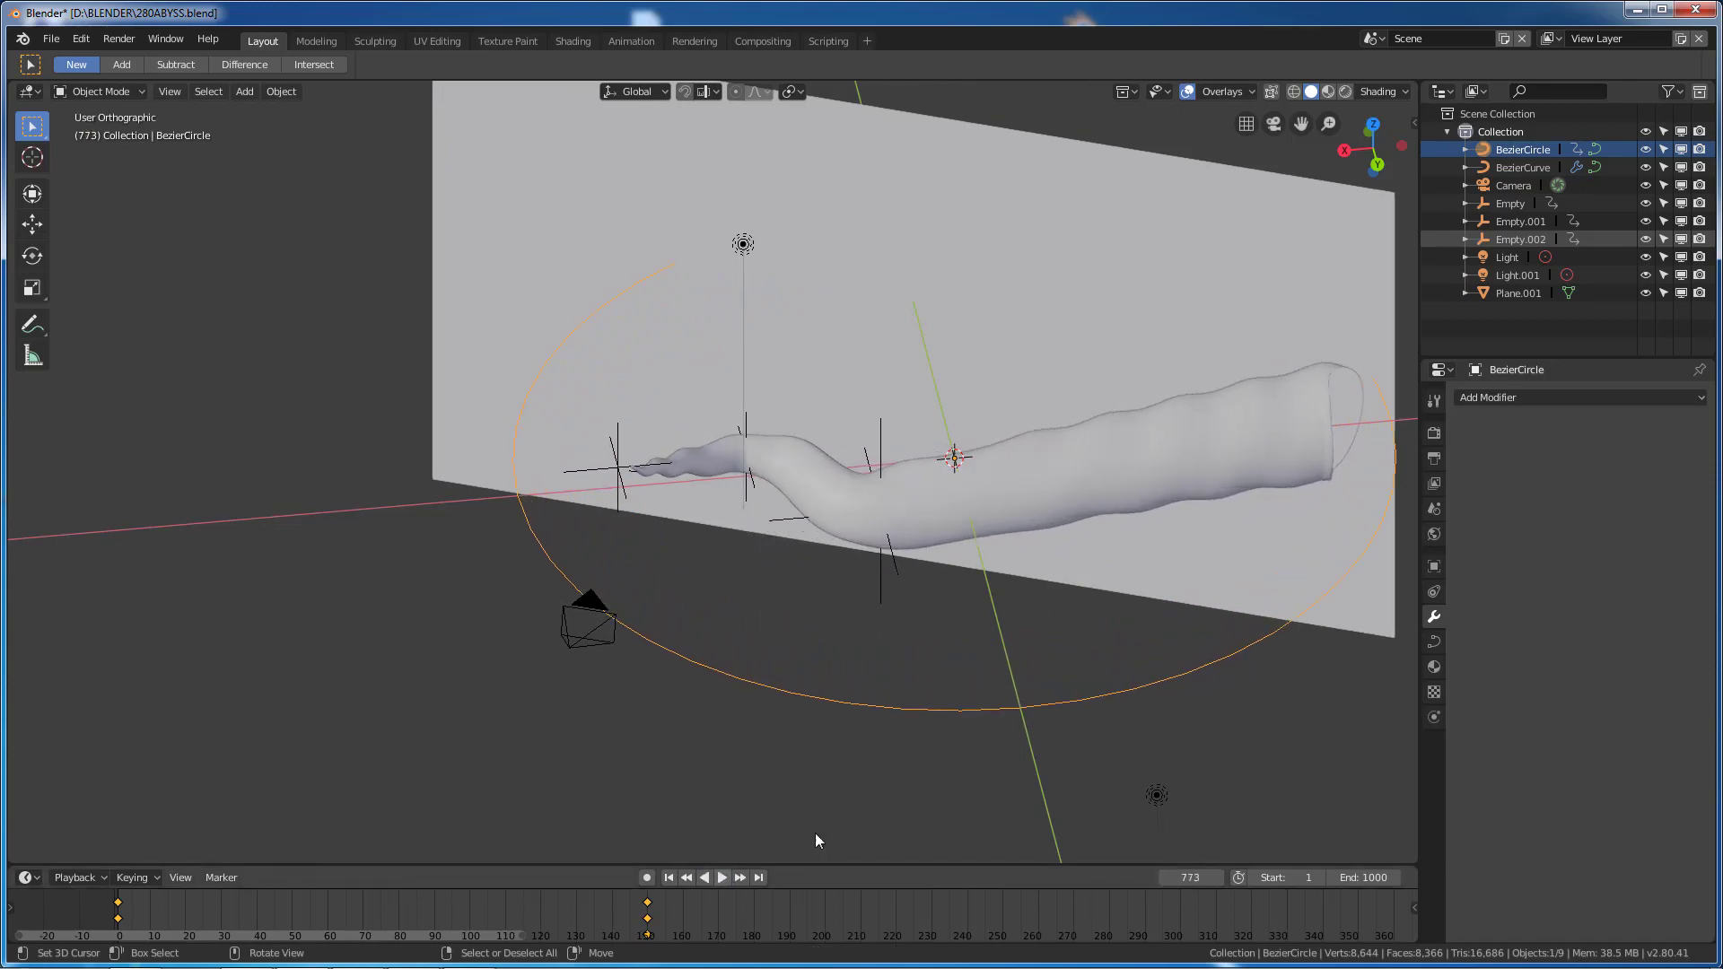
Examine the BezierCurve's hooked control points in Edit Mode at frame 55 and return to Object Mode.
{"action": "middle_click_drag", "start_coordinate": [939, 691], "coordinate": [871, 504]}
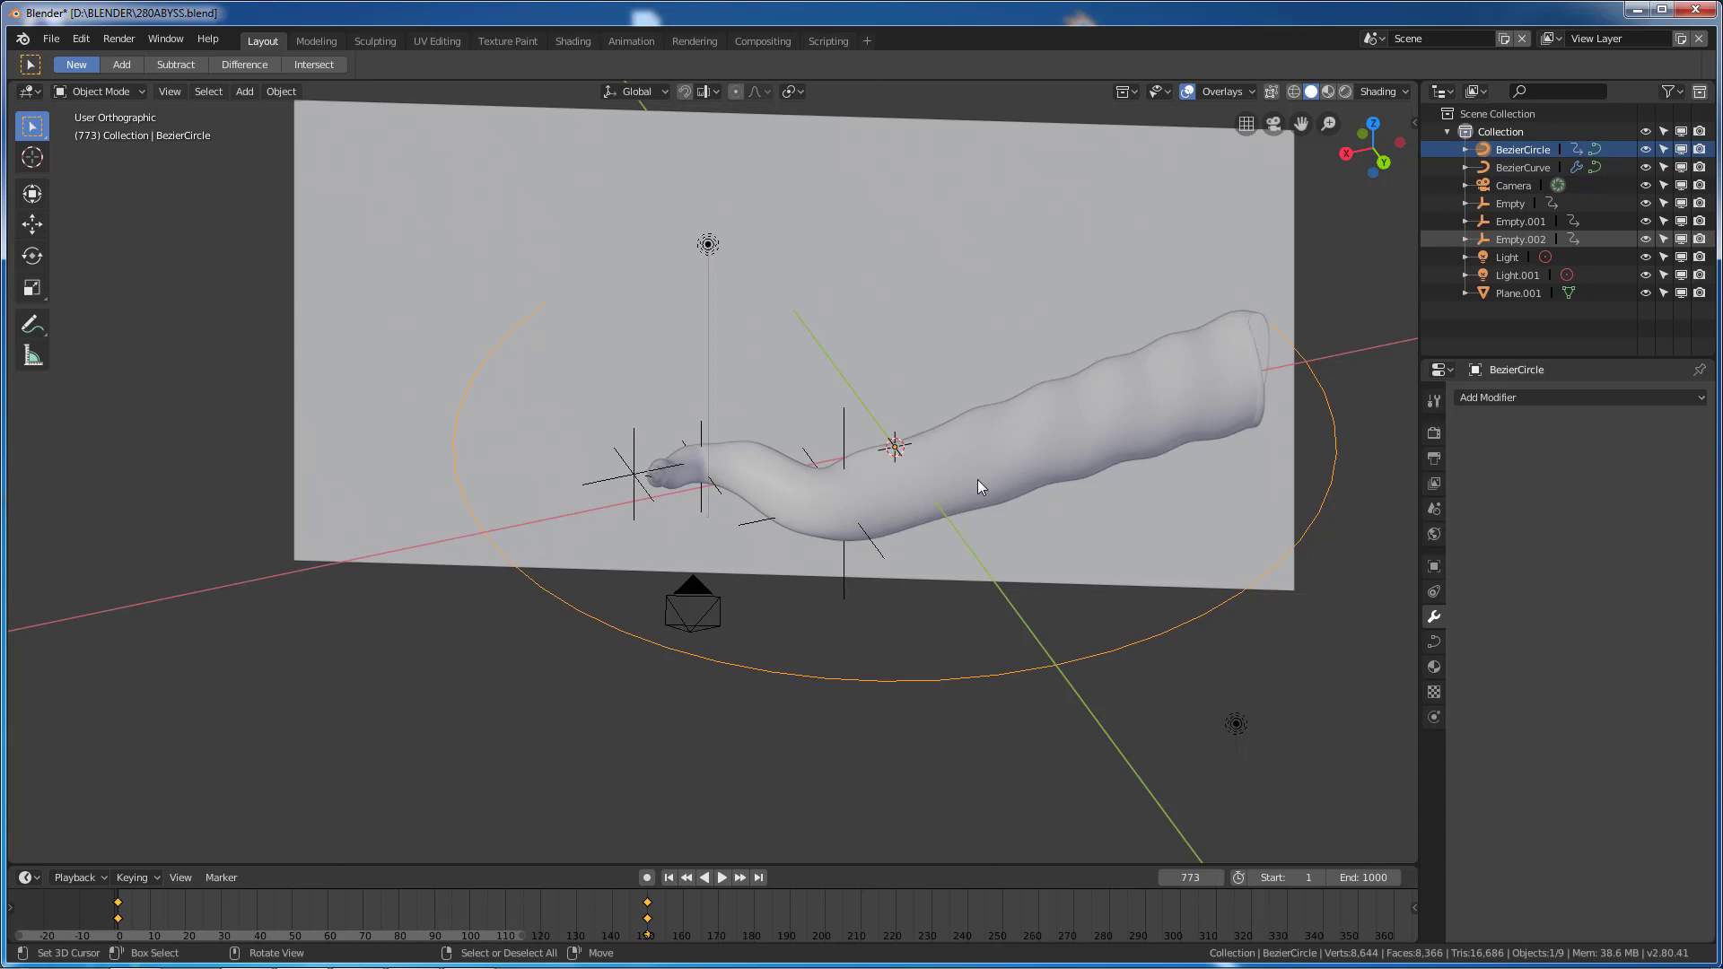
{"action": "left_click", "coordinate": [1532, 170]}
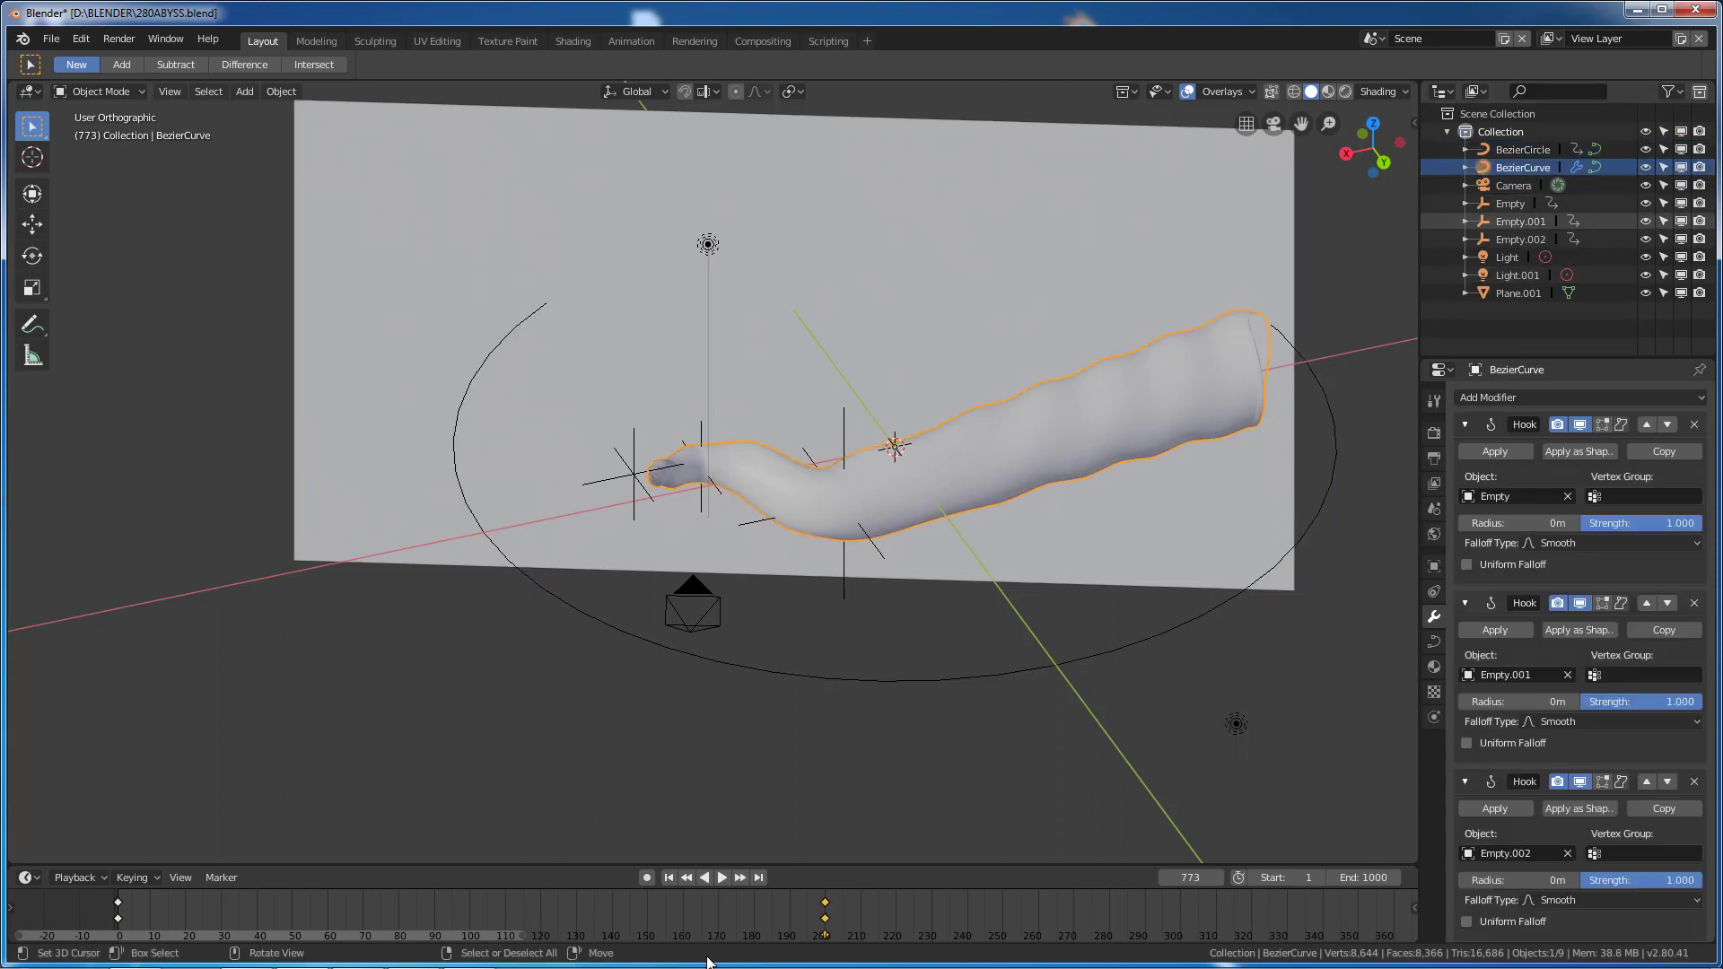
{"action": "left_click", "coordinate": [312, 911]}
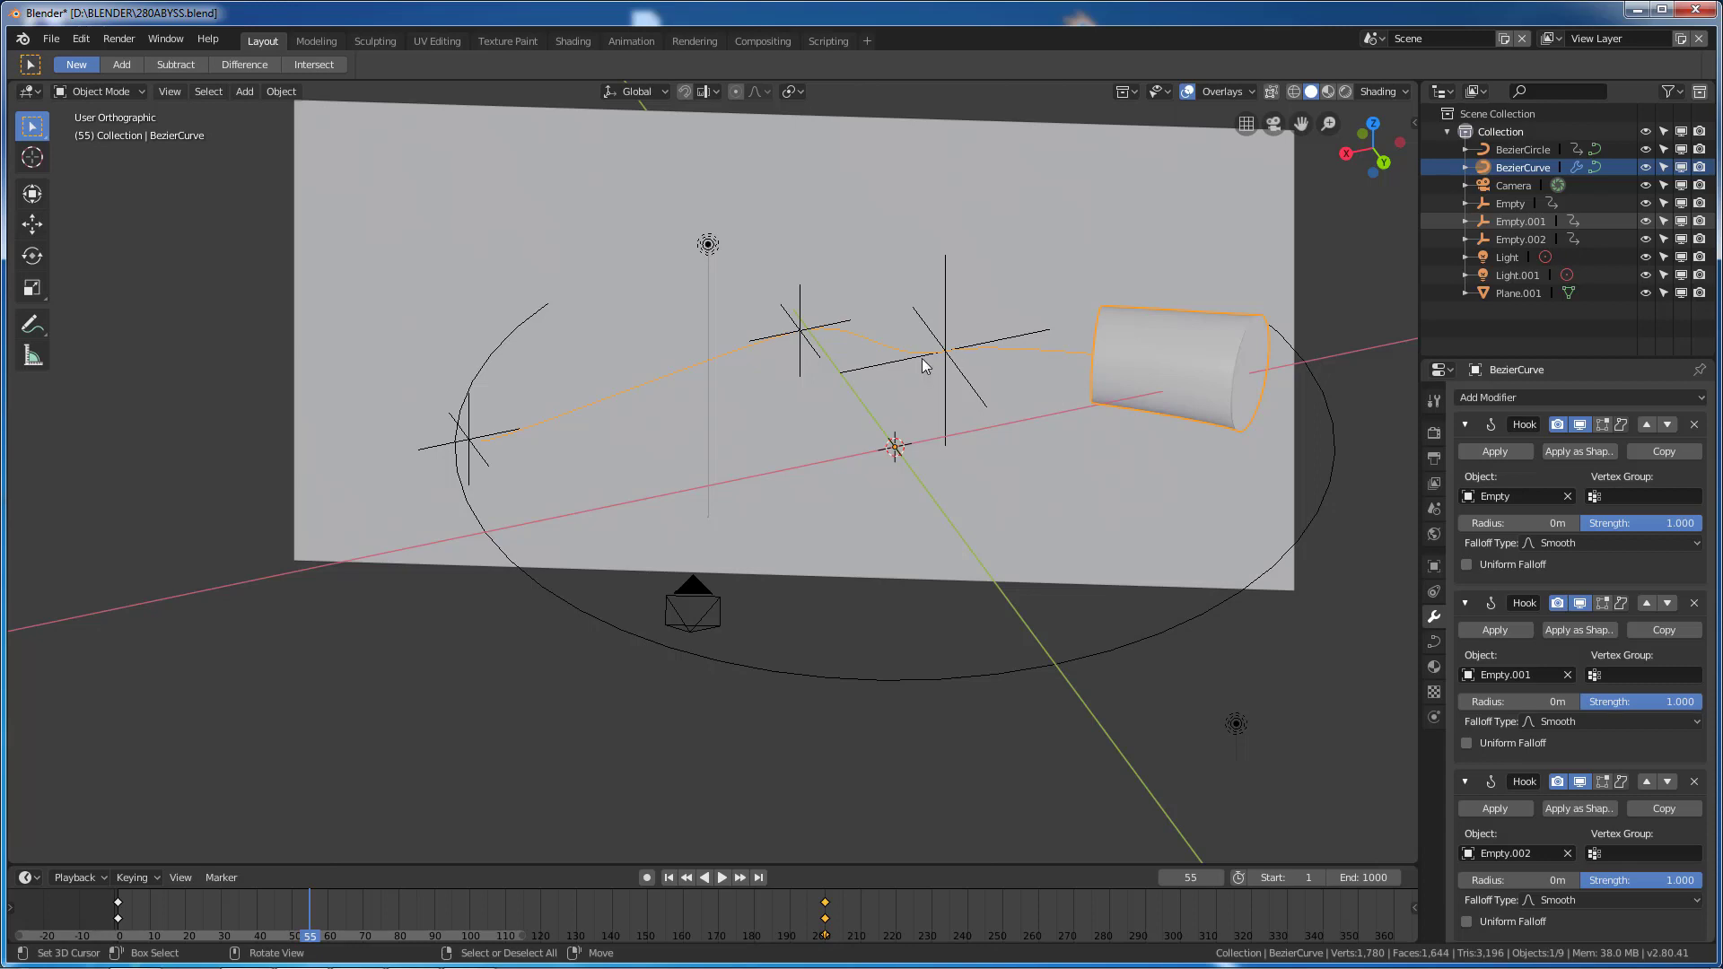
{"action": "key", "text": "Tab"}
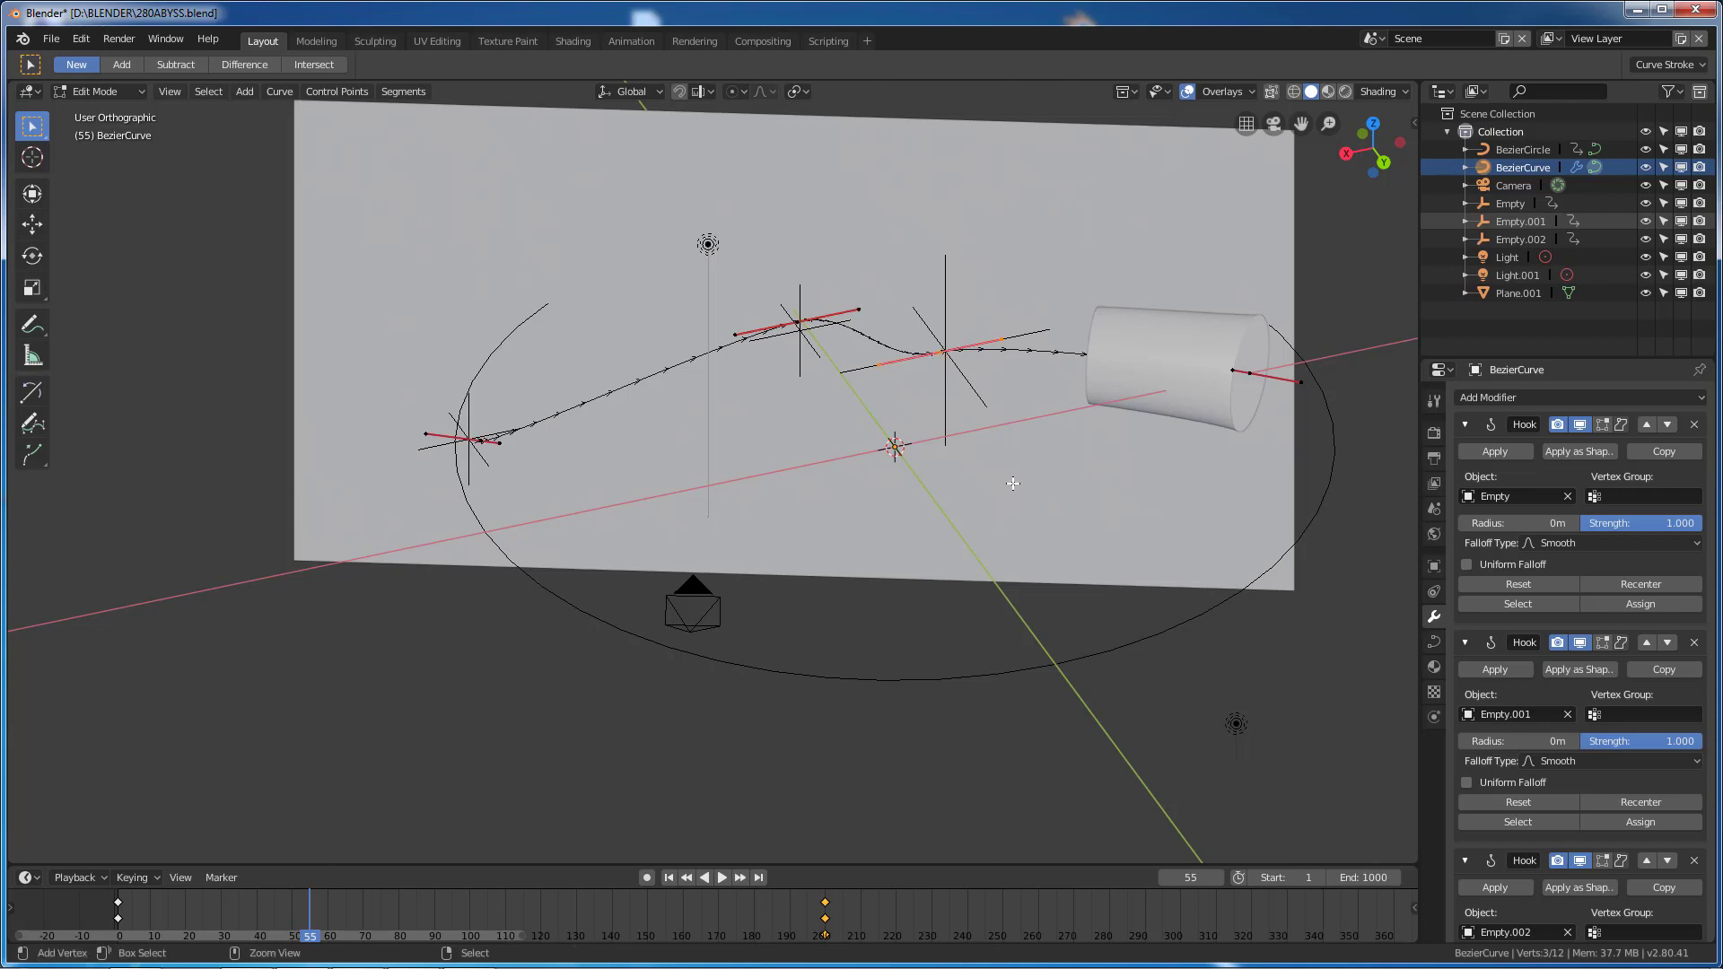
{"action": "key", "text": "ctrl+h"}
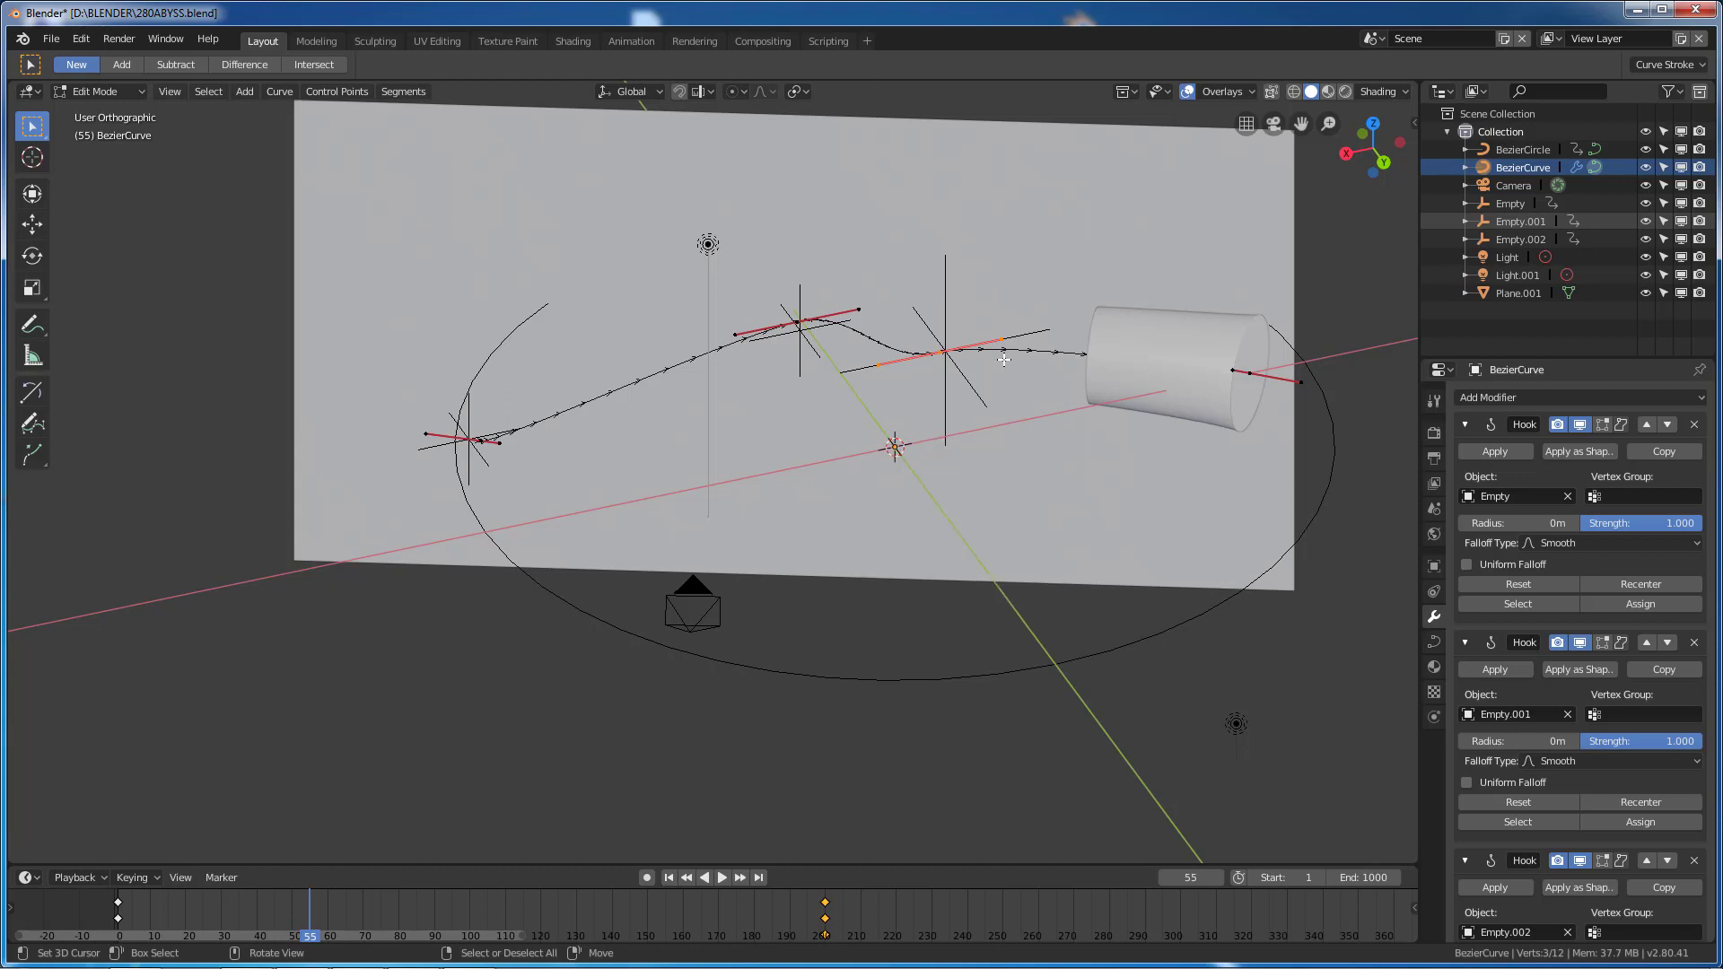
{"action": "key", "text": "Tab"}
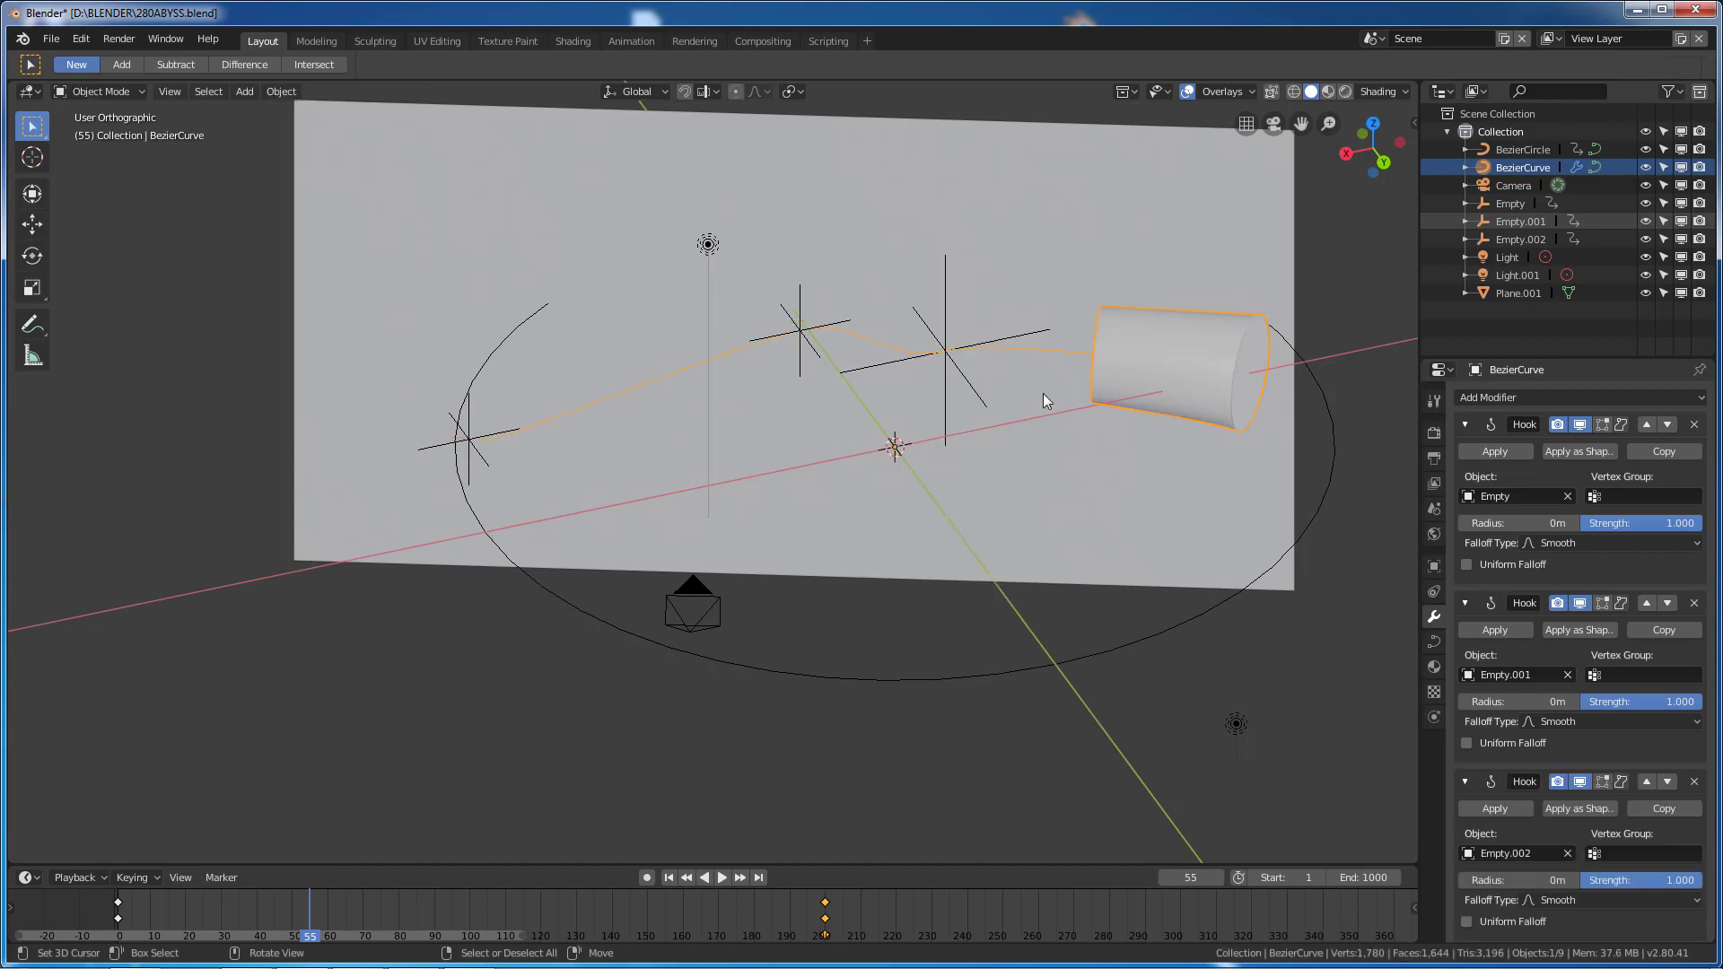
Try displaying Empty.001 at size 3.3 m, as a cube of size 0.77 m and as a sphere.
{"action": "left_click", "coordinate": [1522, 205]}
{"action": "left_click", "coordinate": [1516, 220]}
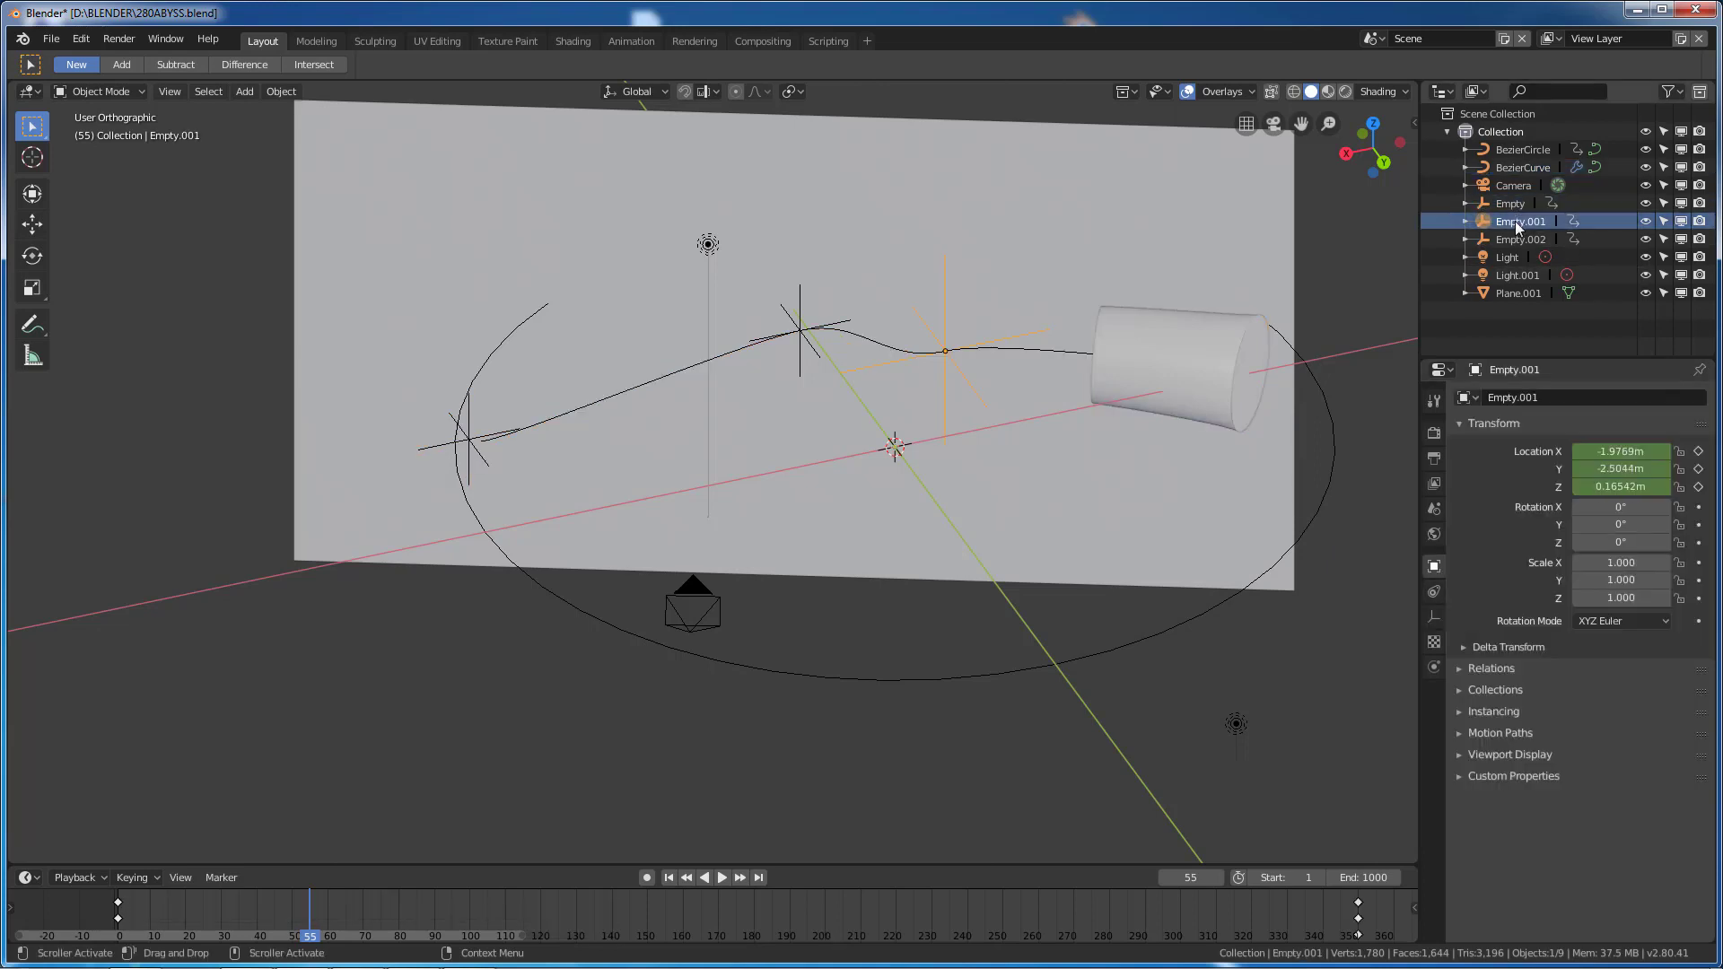
{"action": "left_click", "coordinate": [1433, 619]}
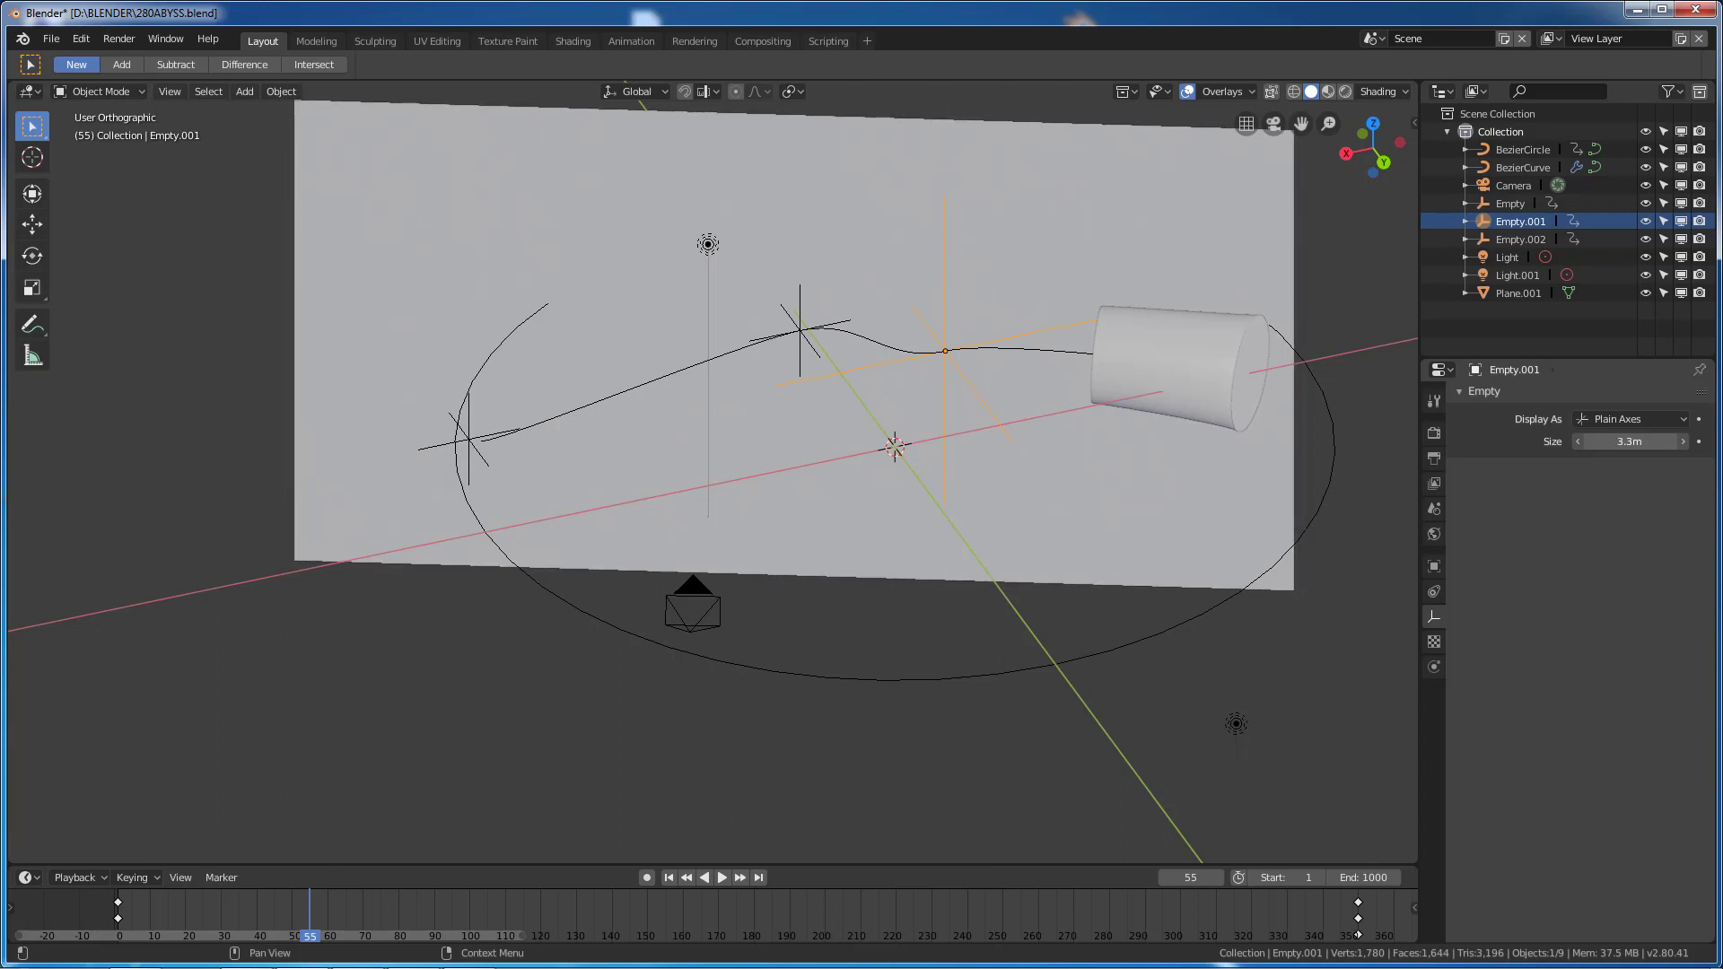
{"action": "left_click", "coordinate": [1617, 419]}
{"action": "left_click", "coordinate": [1592, 327]}
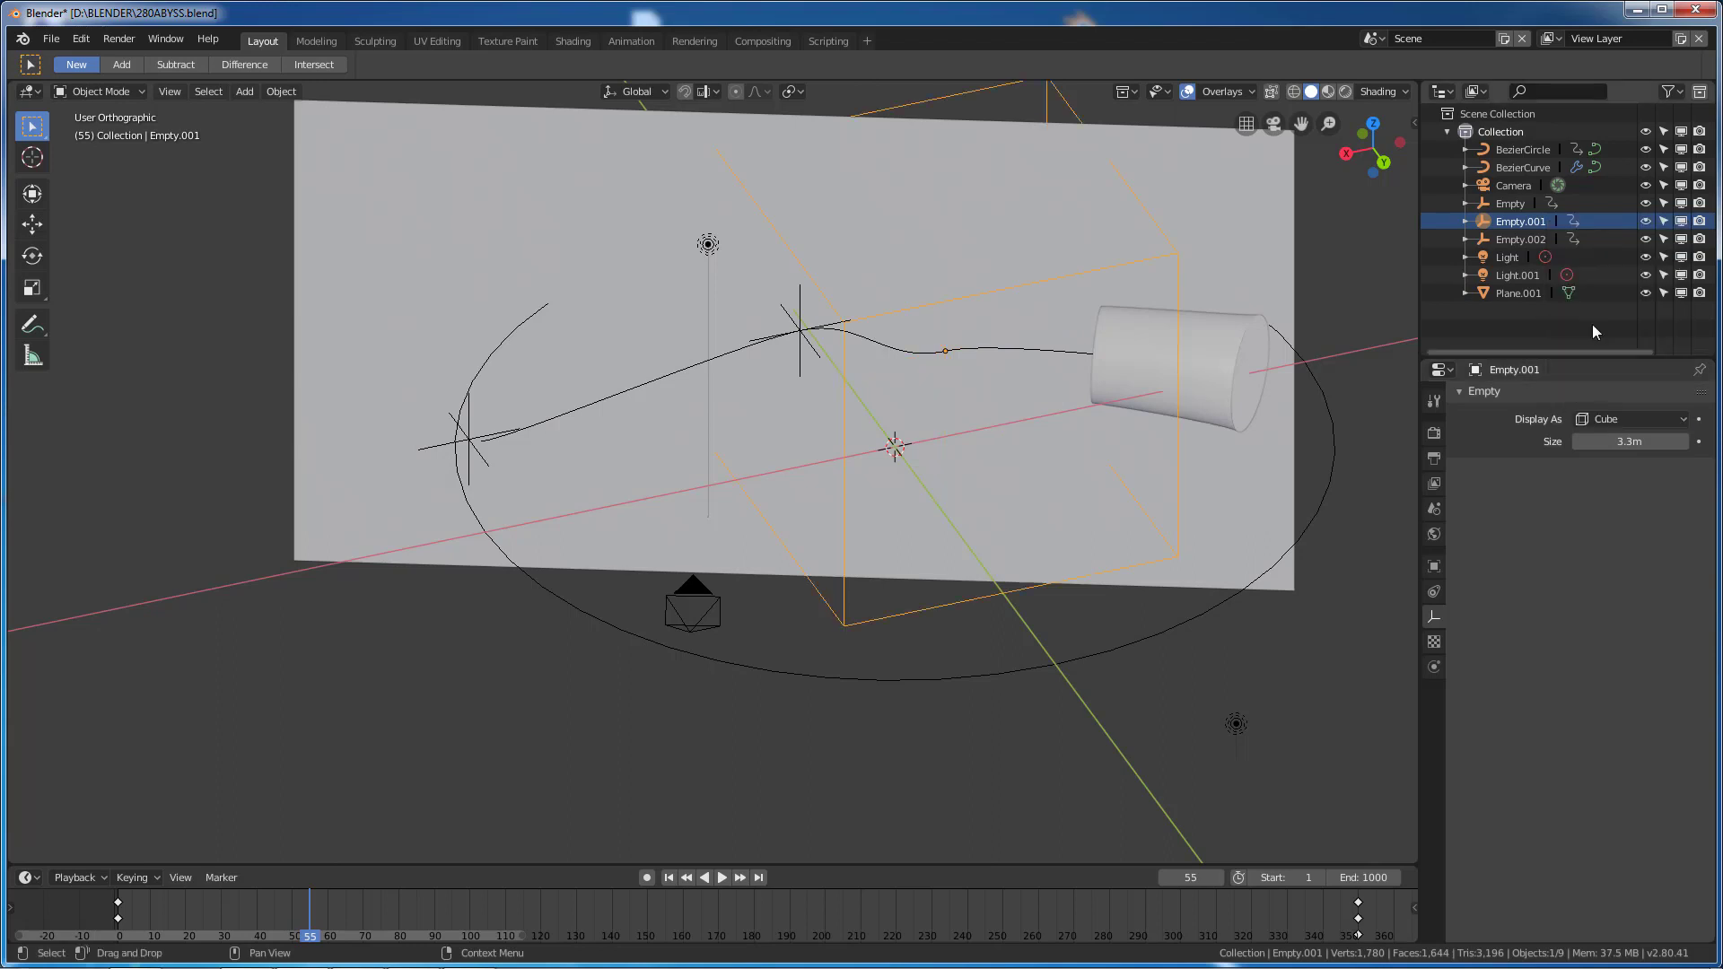
{"action": "left_click_drag", "start_coordinate": [1633, 446], "coordinate": [1617, 446]}
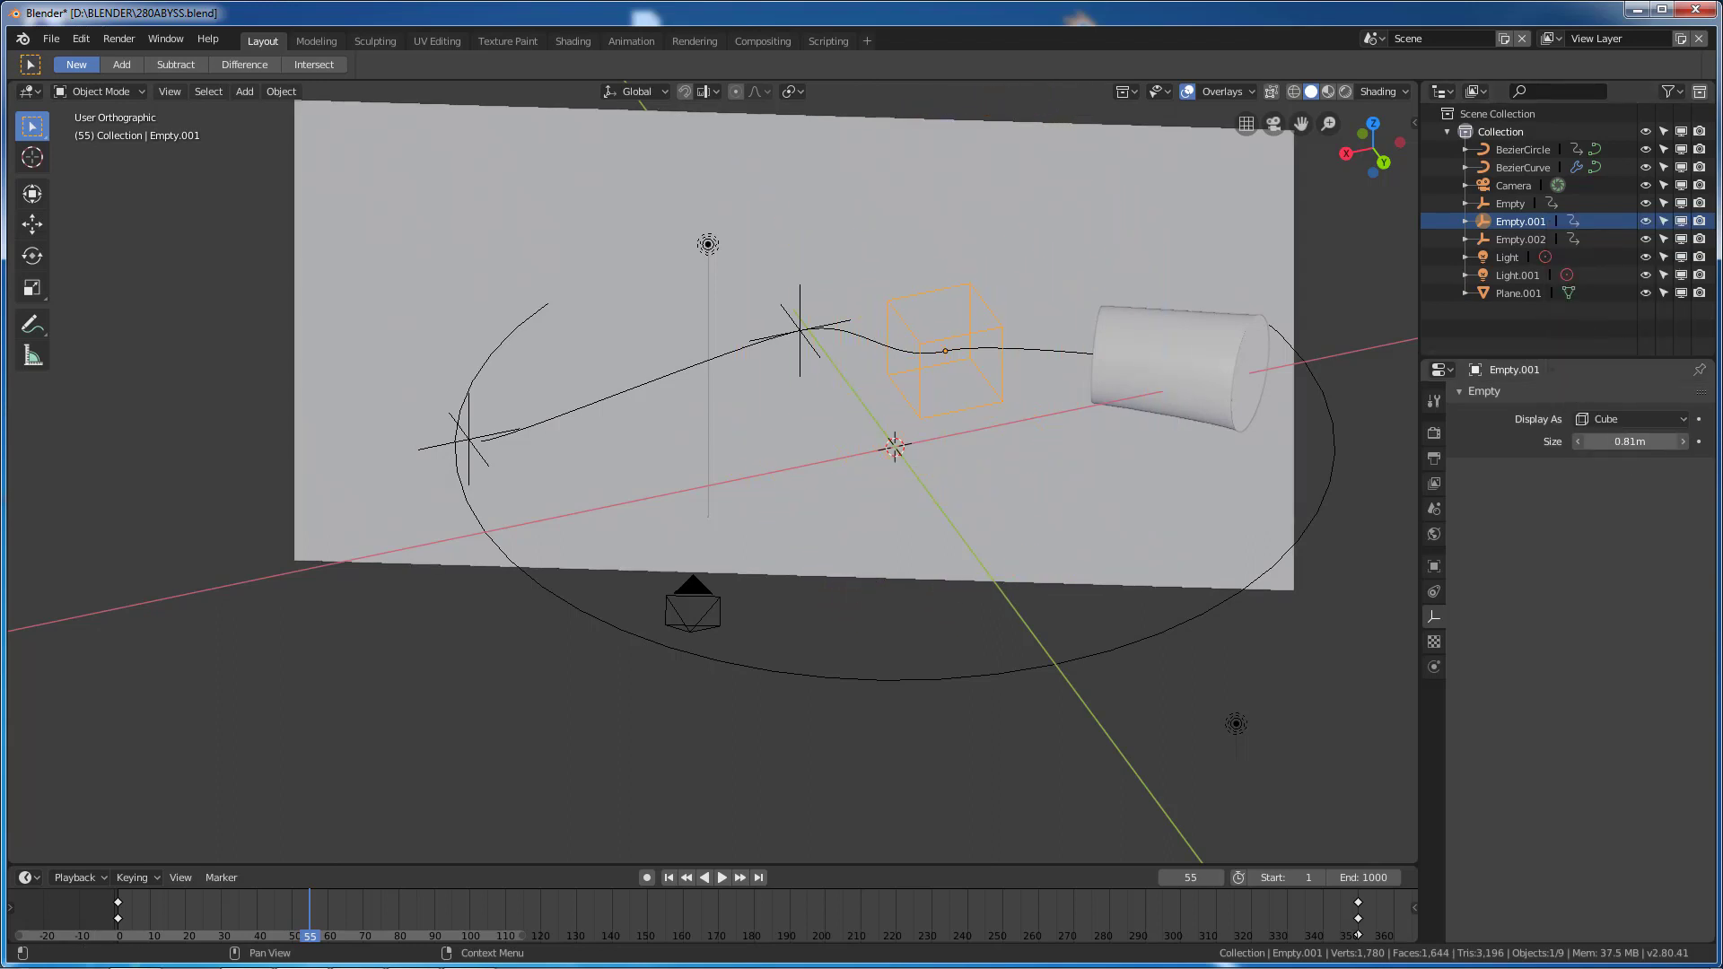
{"action": "left_click", "coordinate": [1649, 419]}
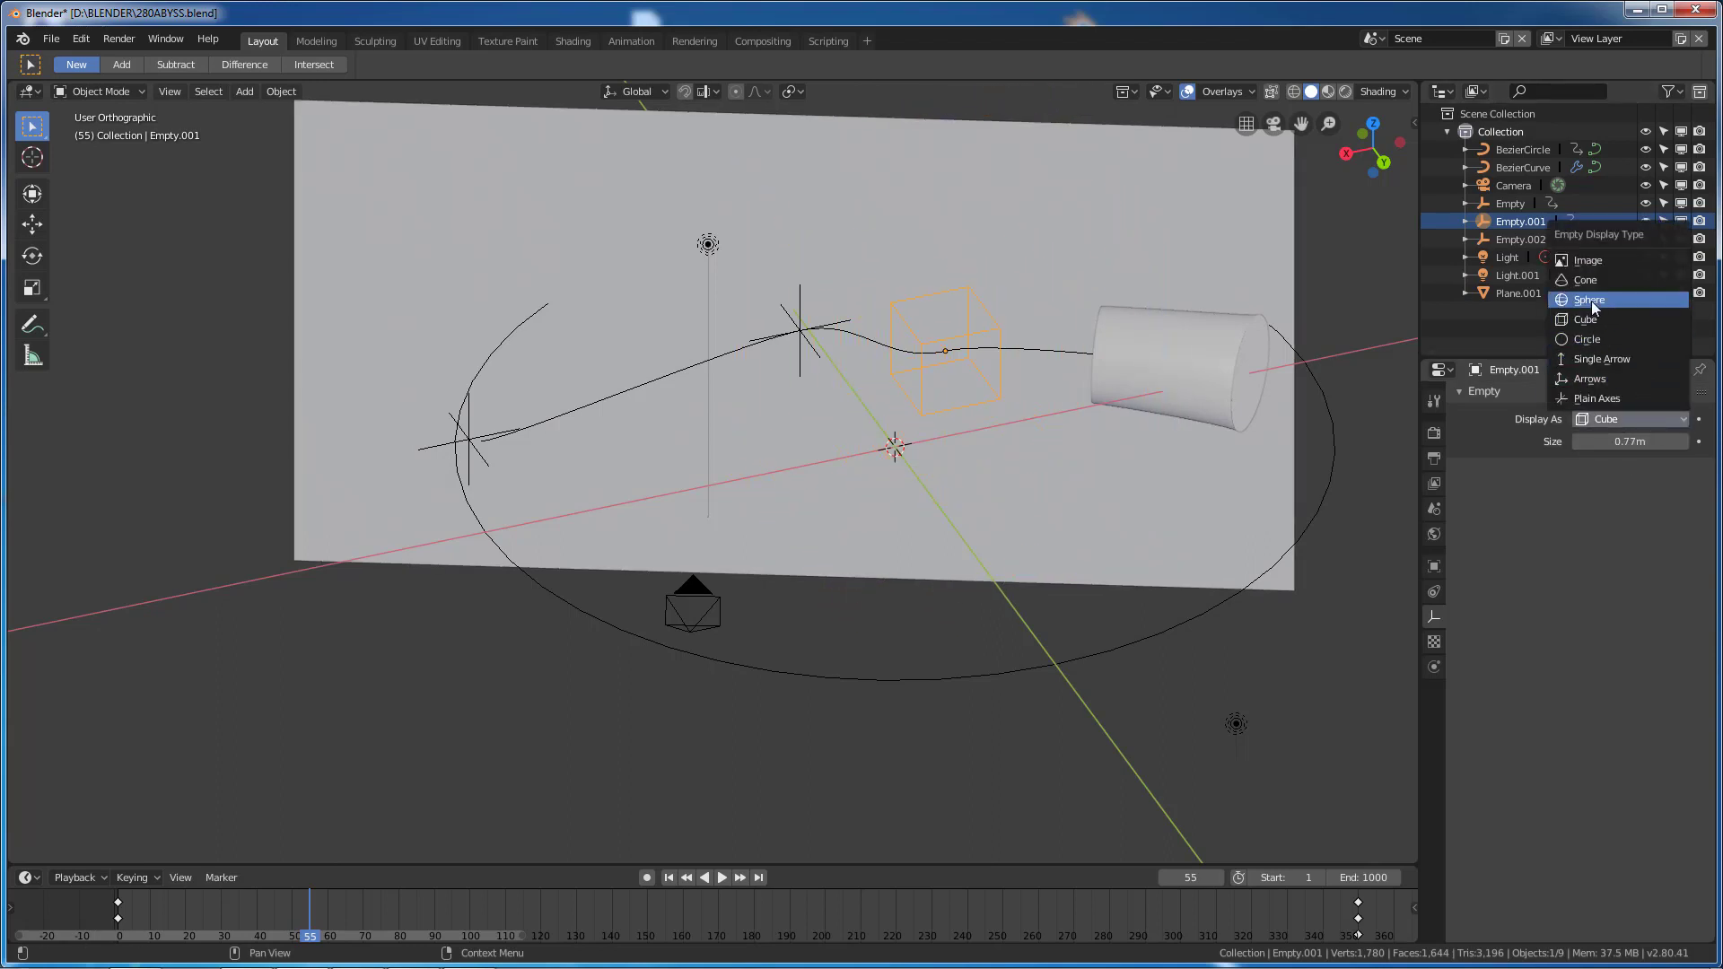
{"action": "left_click", "coordinate": [1592, 299]}
Display Empty.001 as Plain Axes with a size of 2.2 m, and scrub the animation to frame 300.
{"action": "left_click", "coordinate": [1624, 420]}
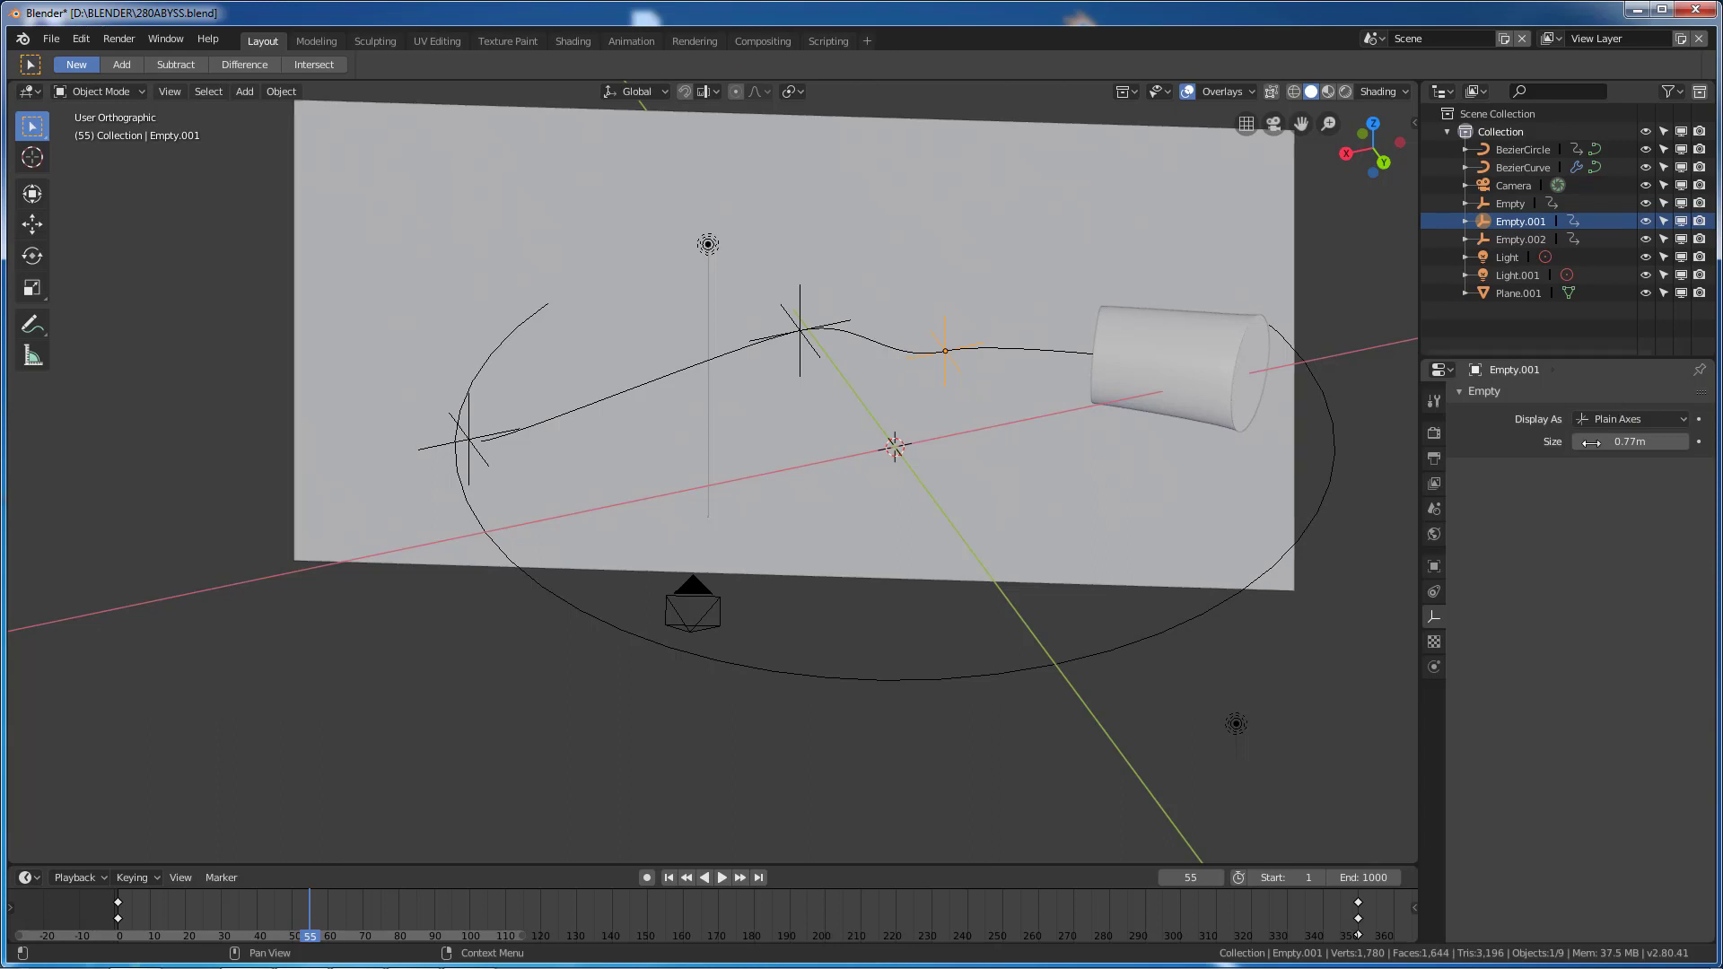
{"action": "left_click_drag", "start_coordinate": [1629, 442], "coordinate": [1680, 441]}
{"action": "left_click_drag", "start_coordinate": [329, 914], "coordinate": [1180, 894]}
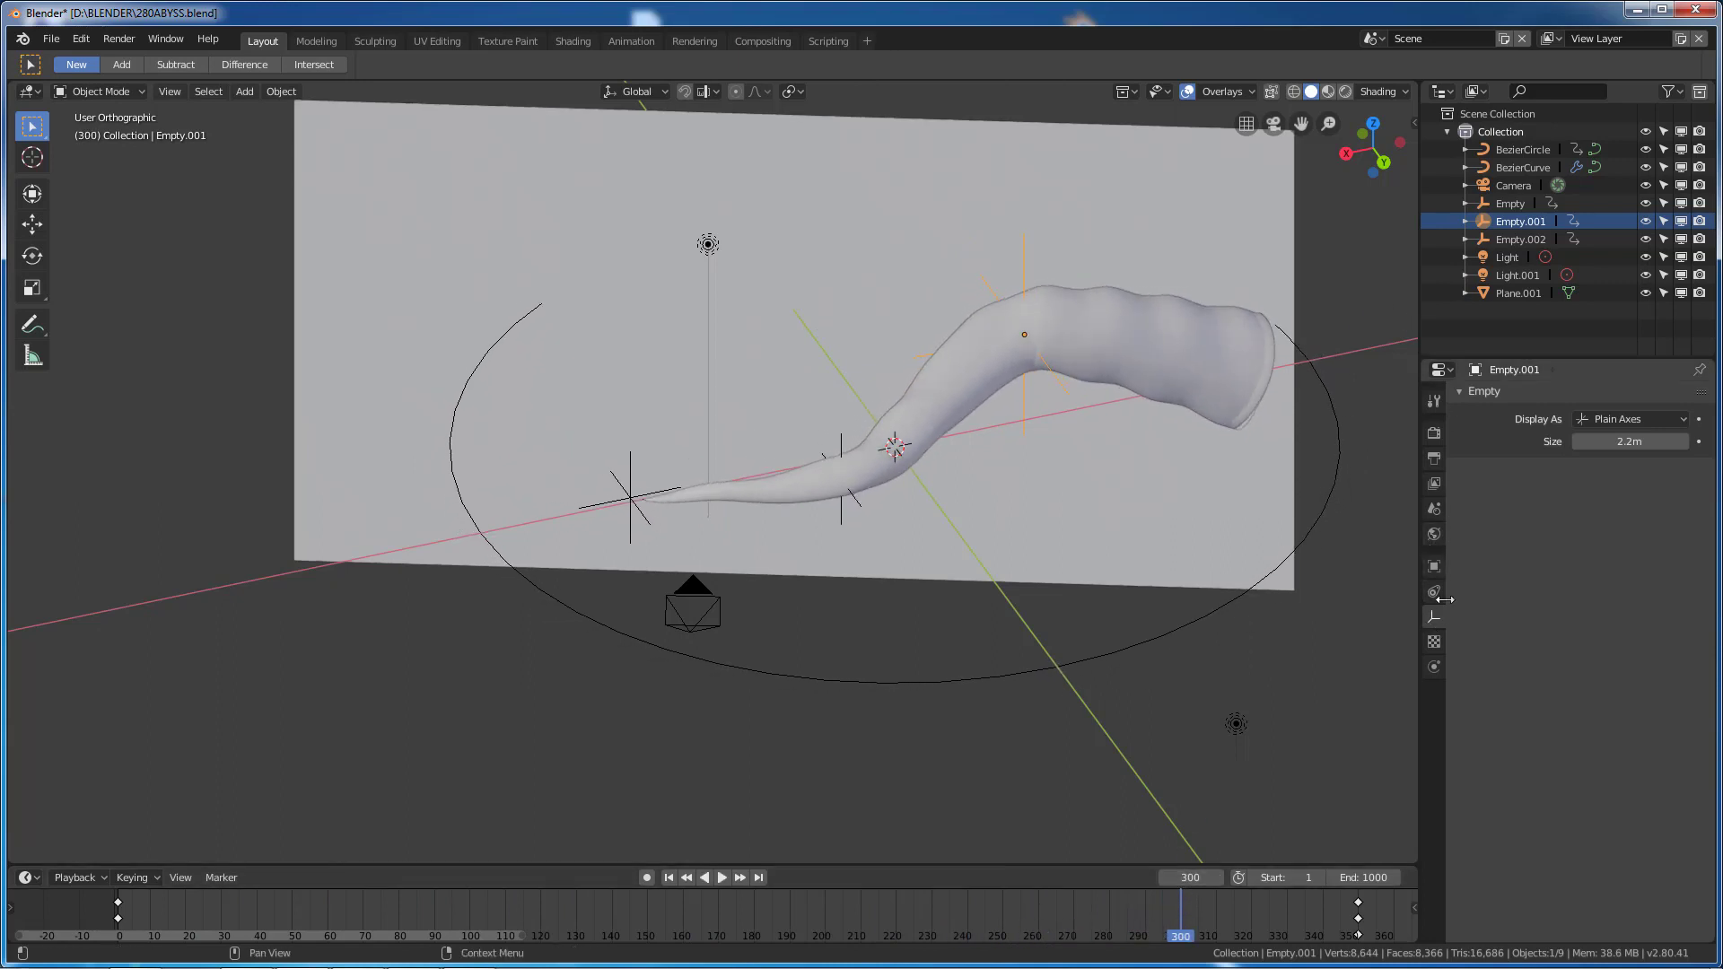
Show the World settings in Rendered viewport shading and reopen usine.jpg as the background image, browsing with thumbnails.
{"action": "left_click", "coordinate": [1435, 536]}
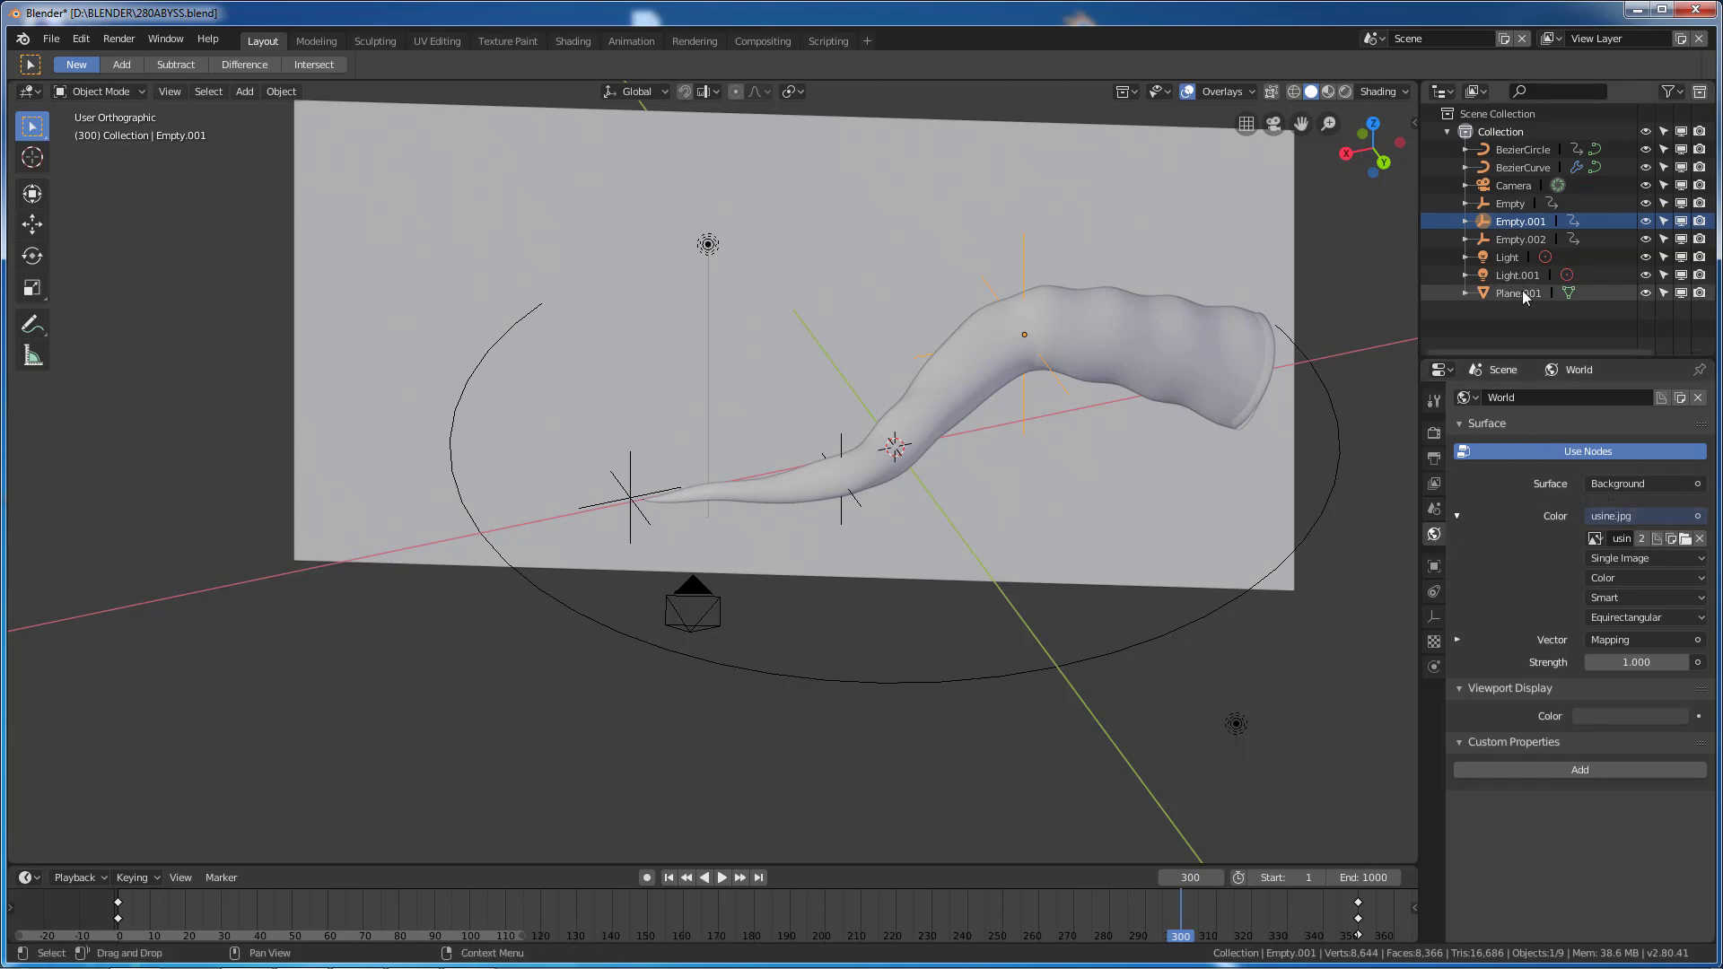
{"action": "left_click", "coordinate": [1346, 92]}
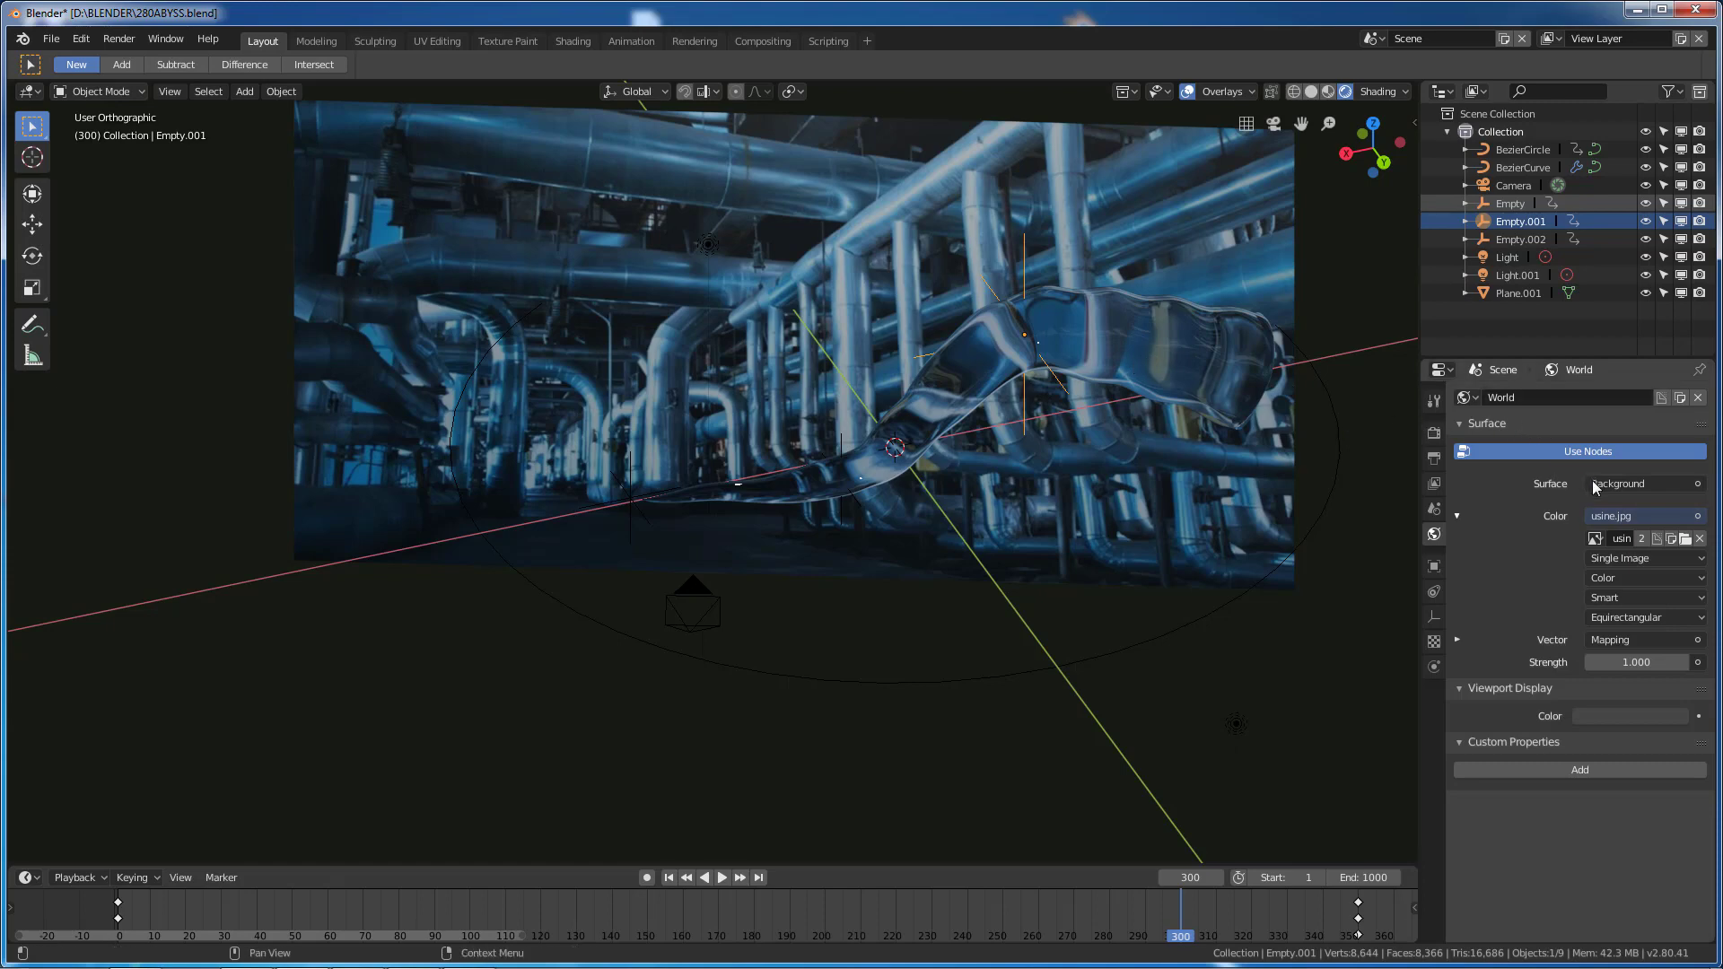
{"action": "left_click", "coordinate": [1698, 516]}
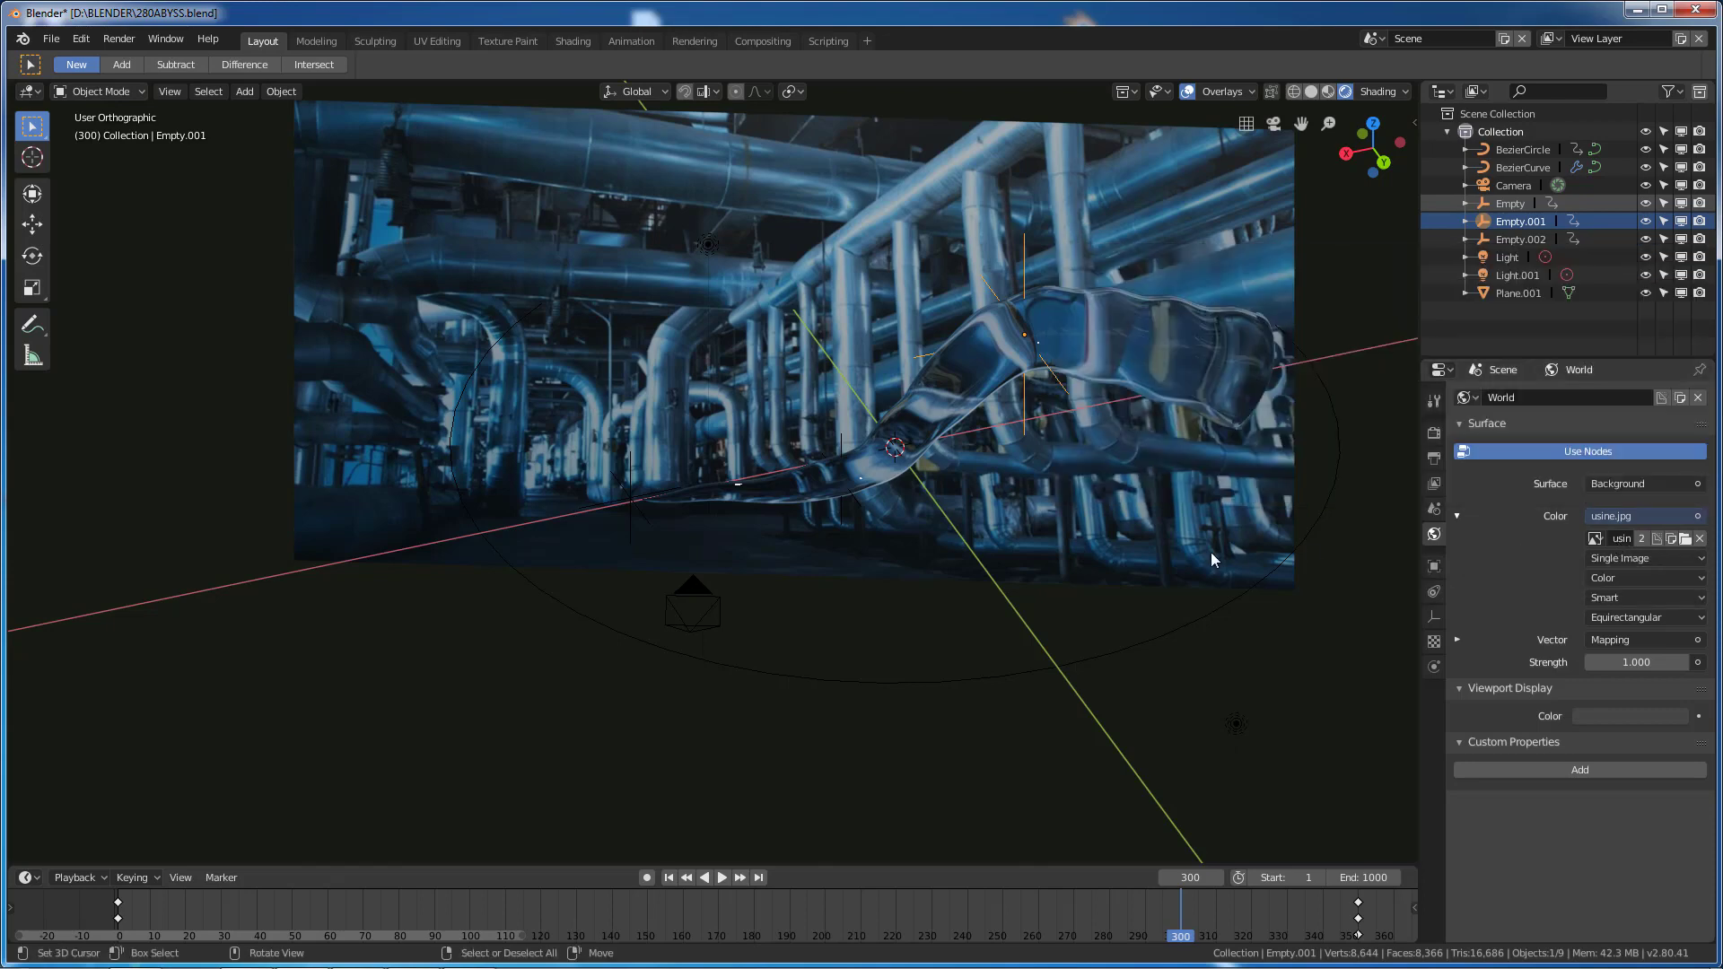
{"action": "left_click", "coordinate": [1686, 539]}
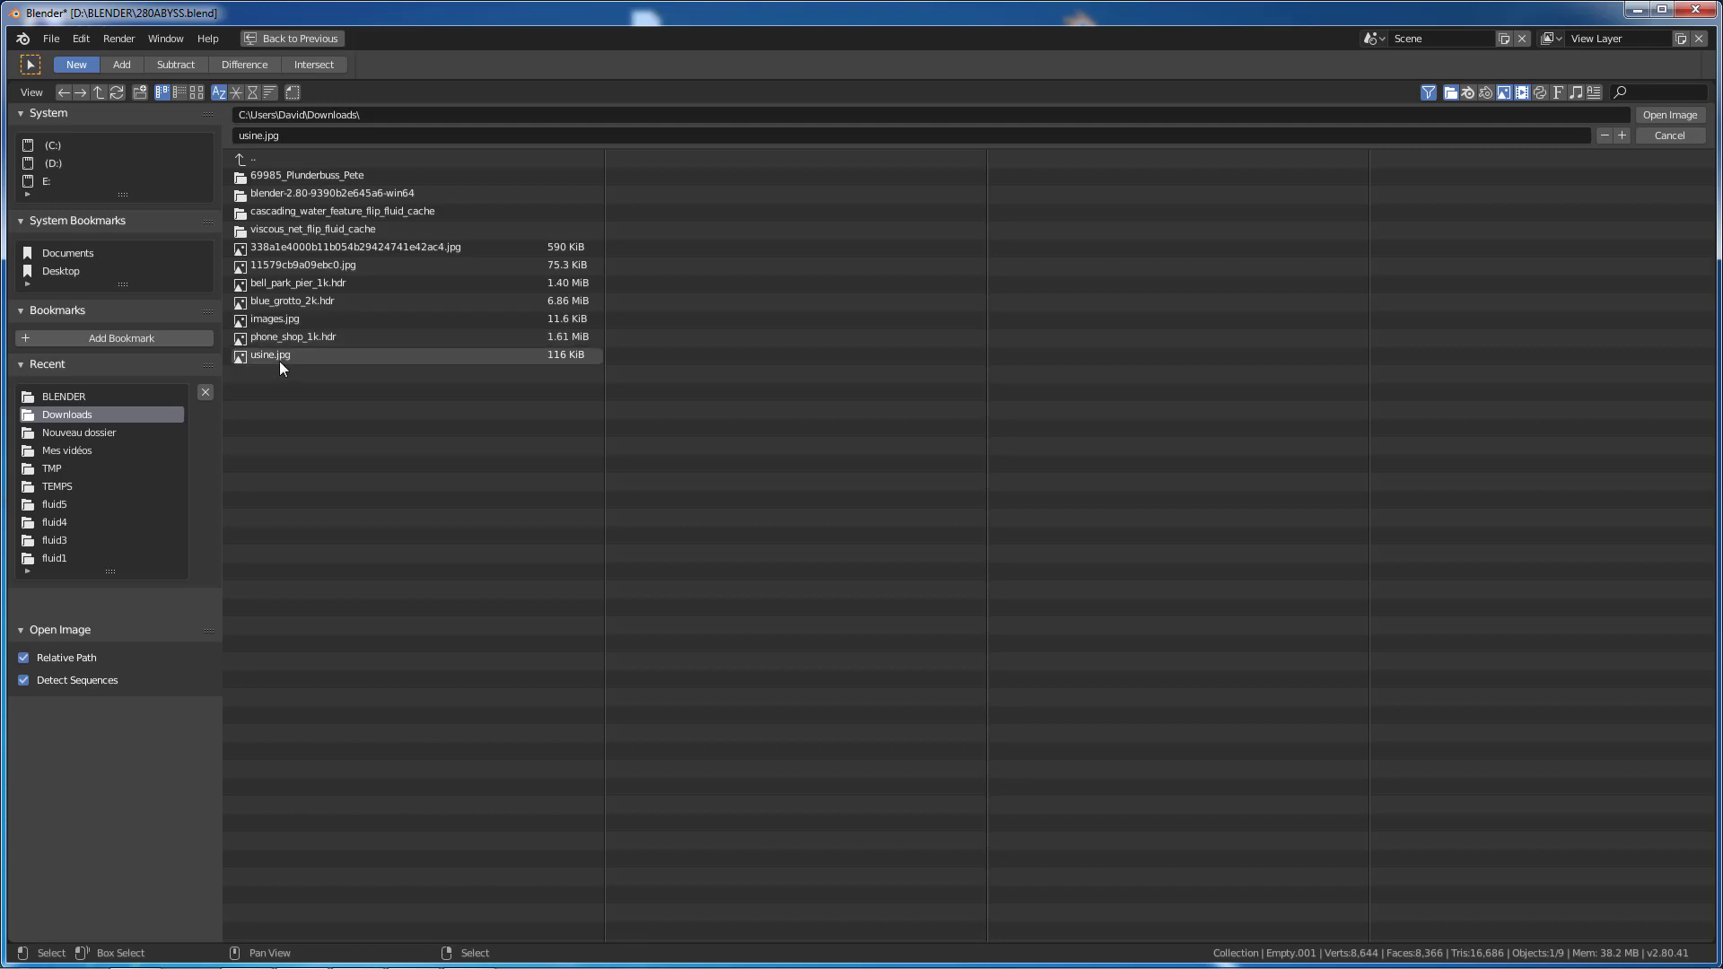
{"action": "left_click", "coordinate": [196, 93]}
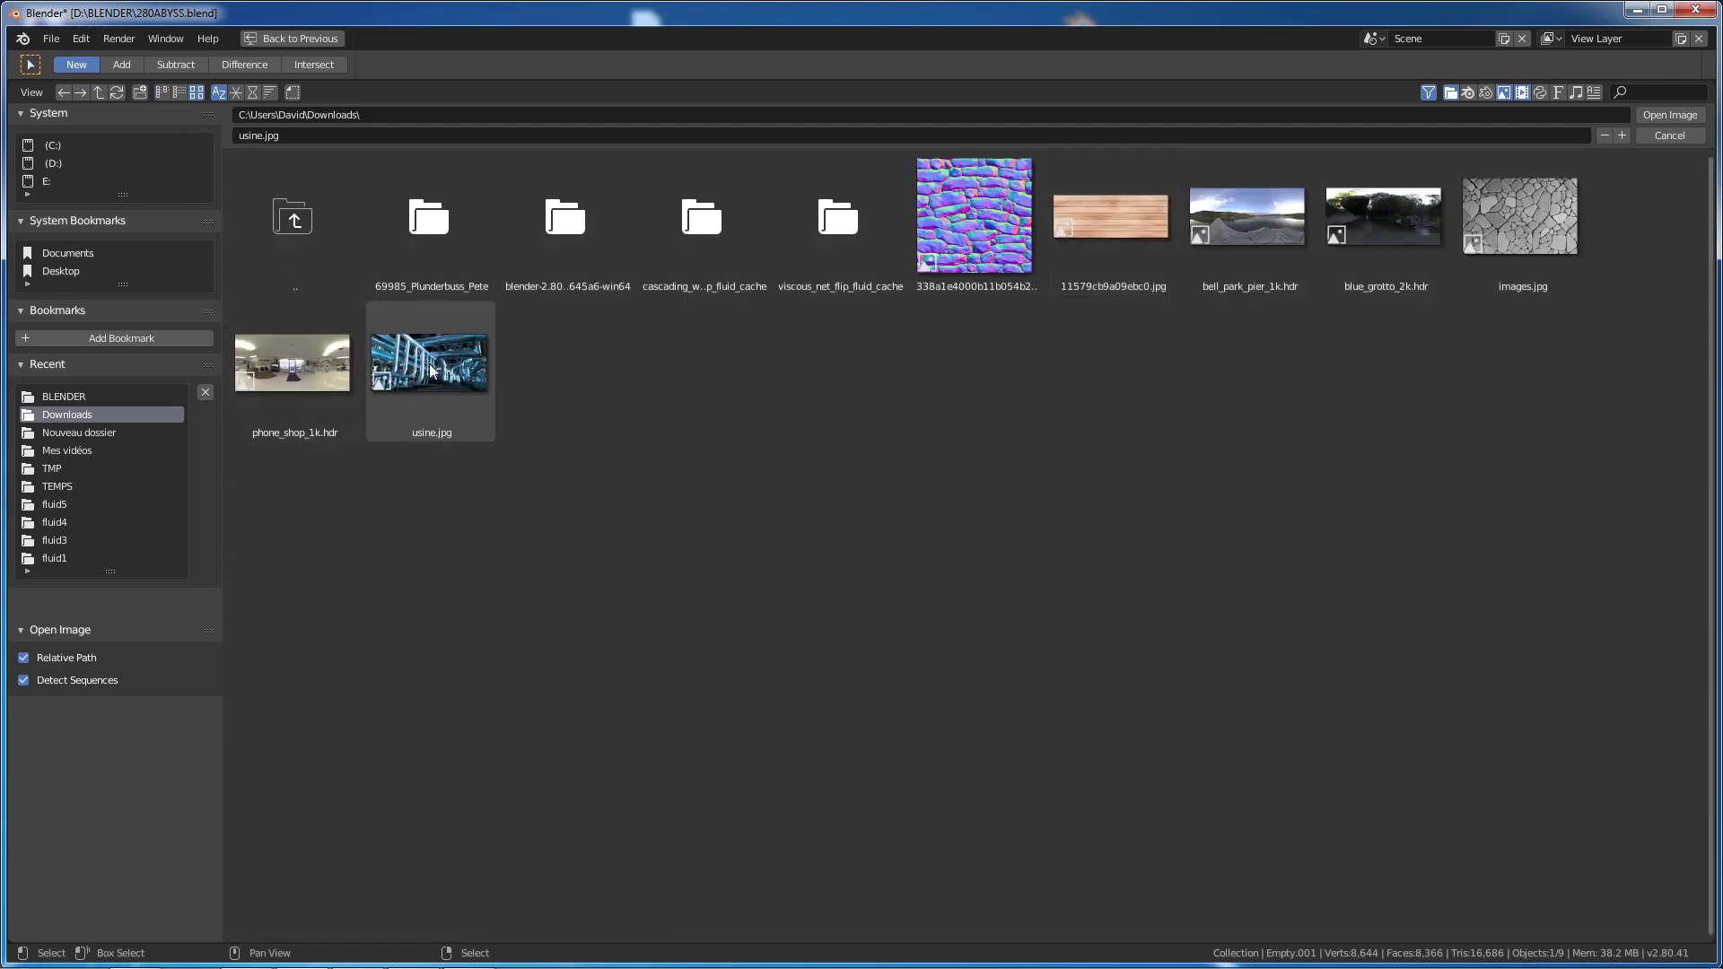
{"action": "left_click", "coordinate": [1669, 116]}
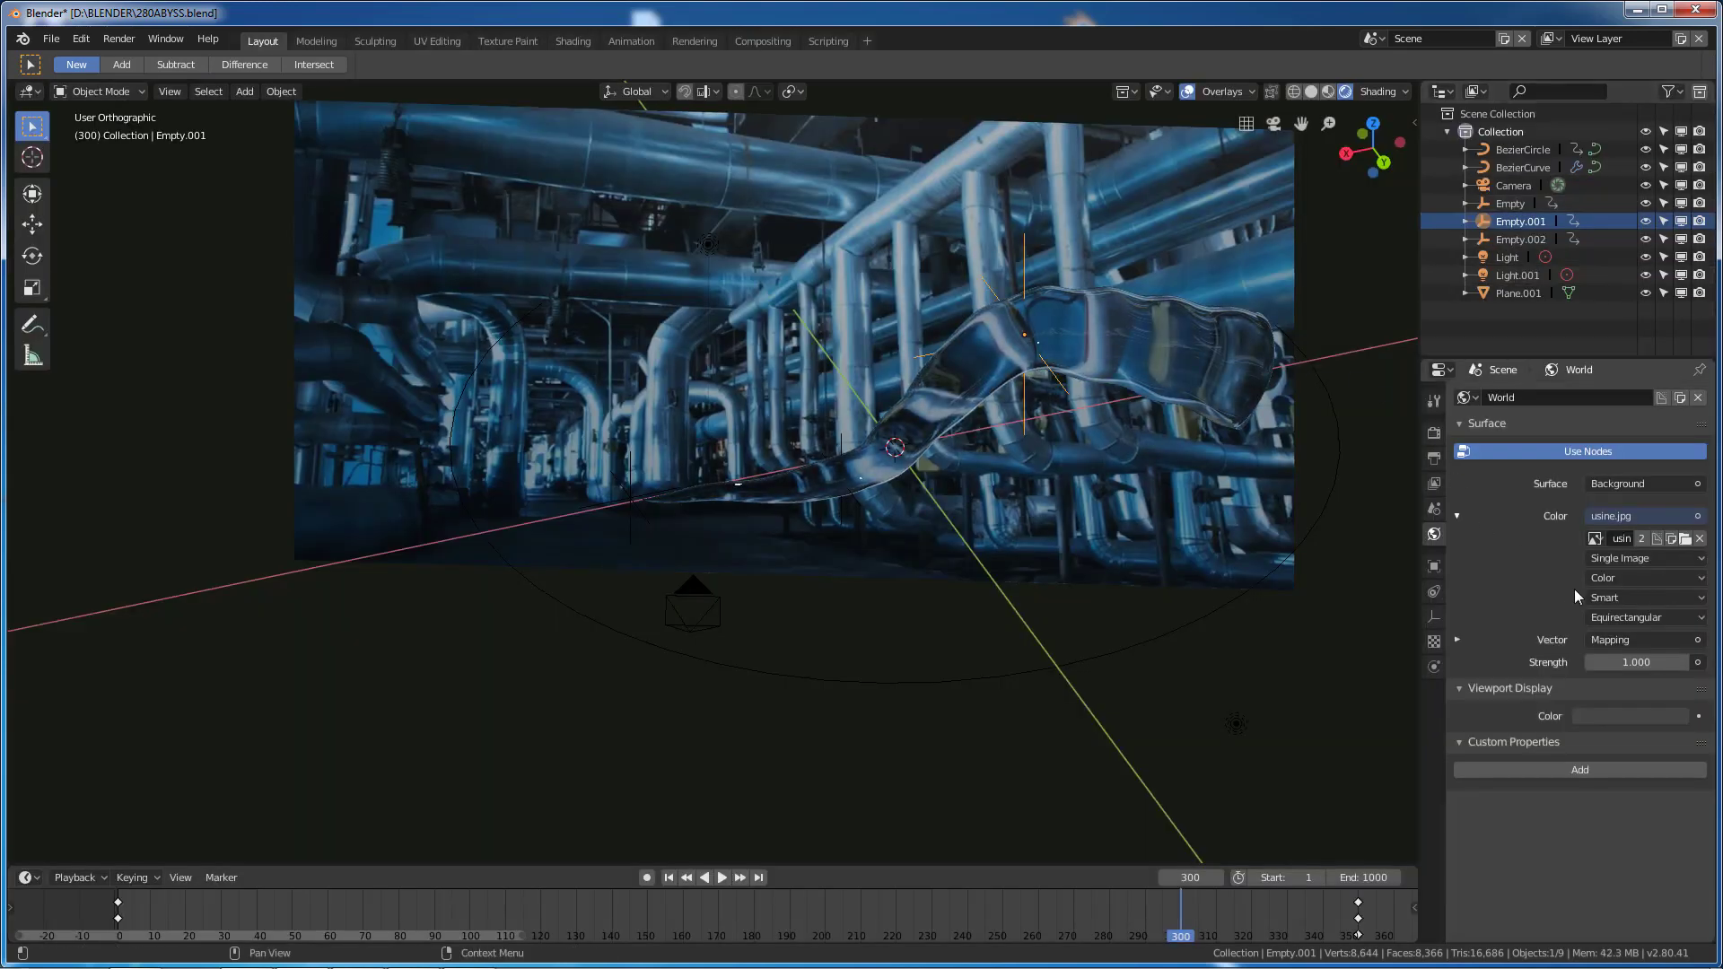
Remove the World color's texture and assign an Environment Texture using the usine.jpg image instead.
{"action": "left_click", "coordinate": [1698, 517]}
{"action": "left_click", "coordinate": [1647, 279]}
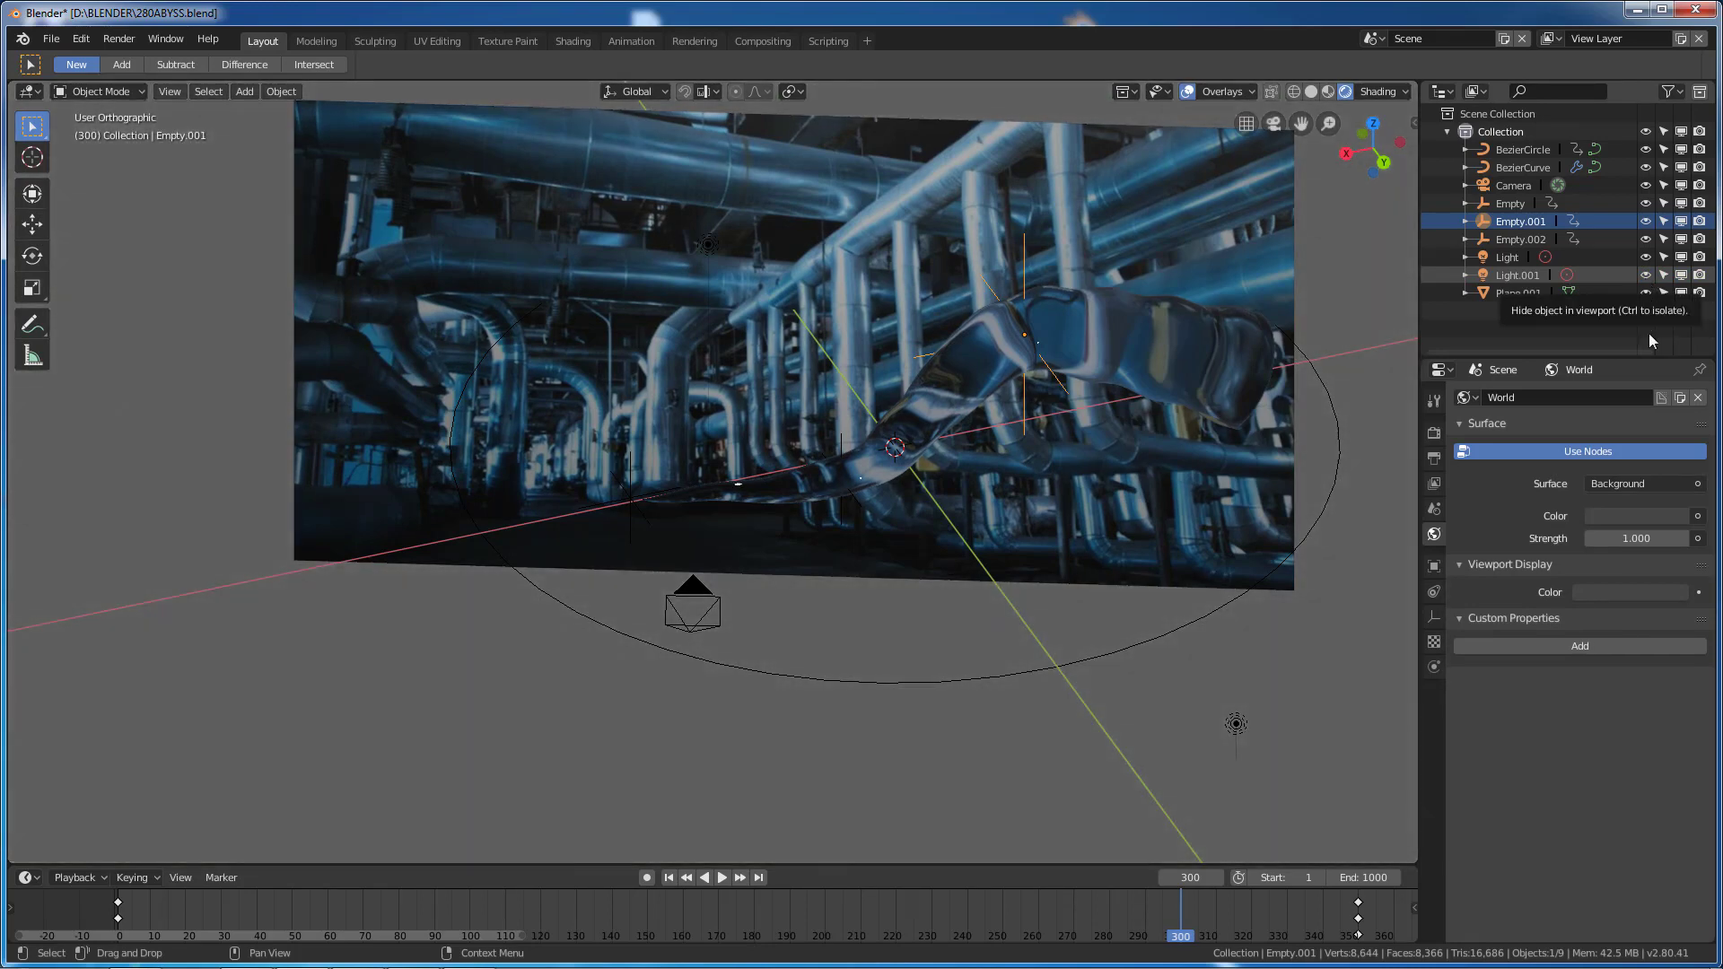
{"action": "left_click", "coordinate": [1698, 517]}
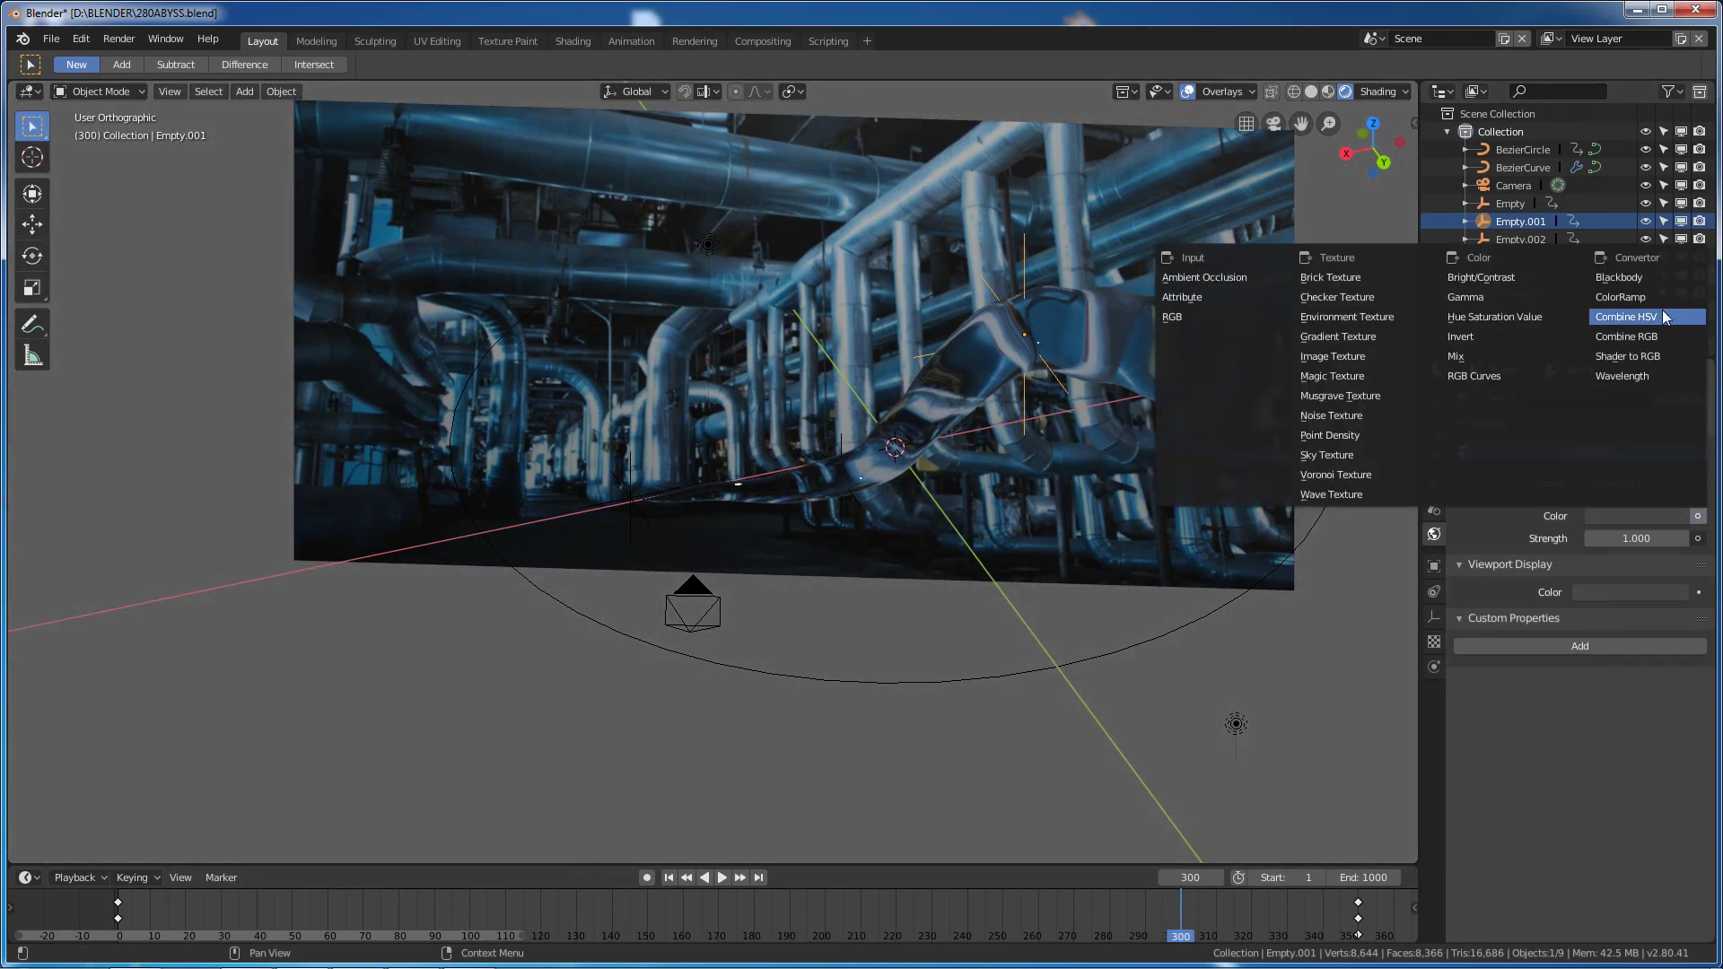
{"action": "left_click", "coordinate": [1373, 321]}
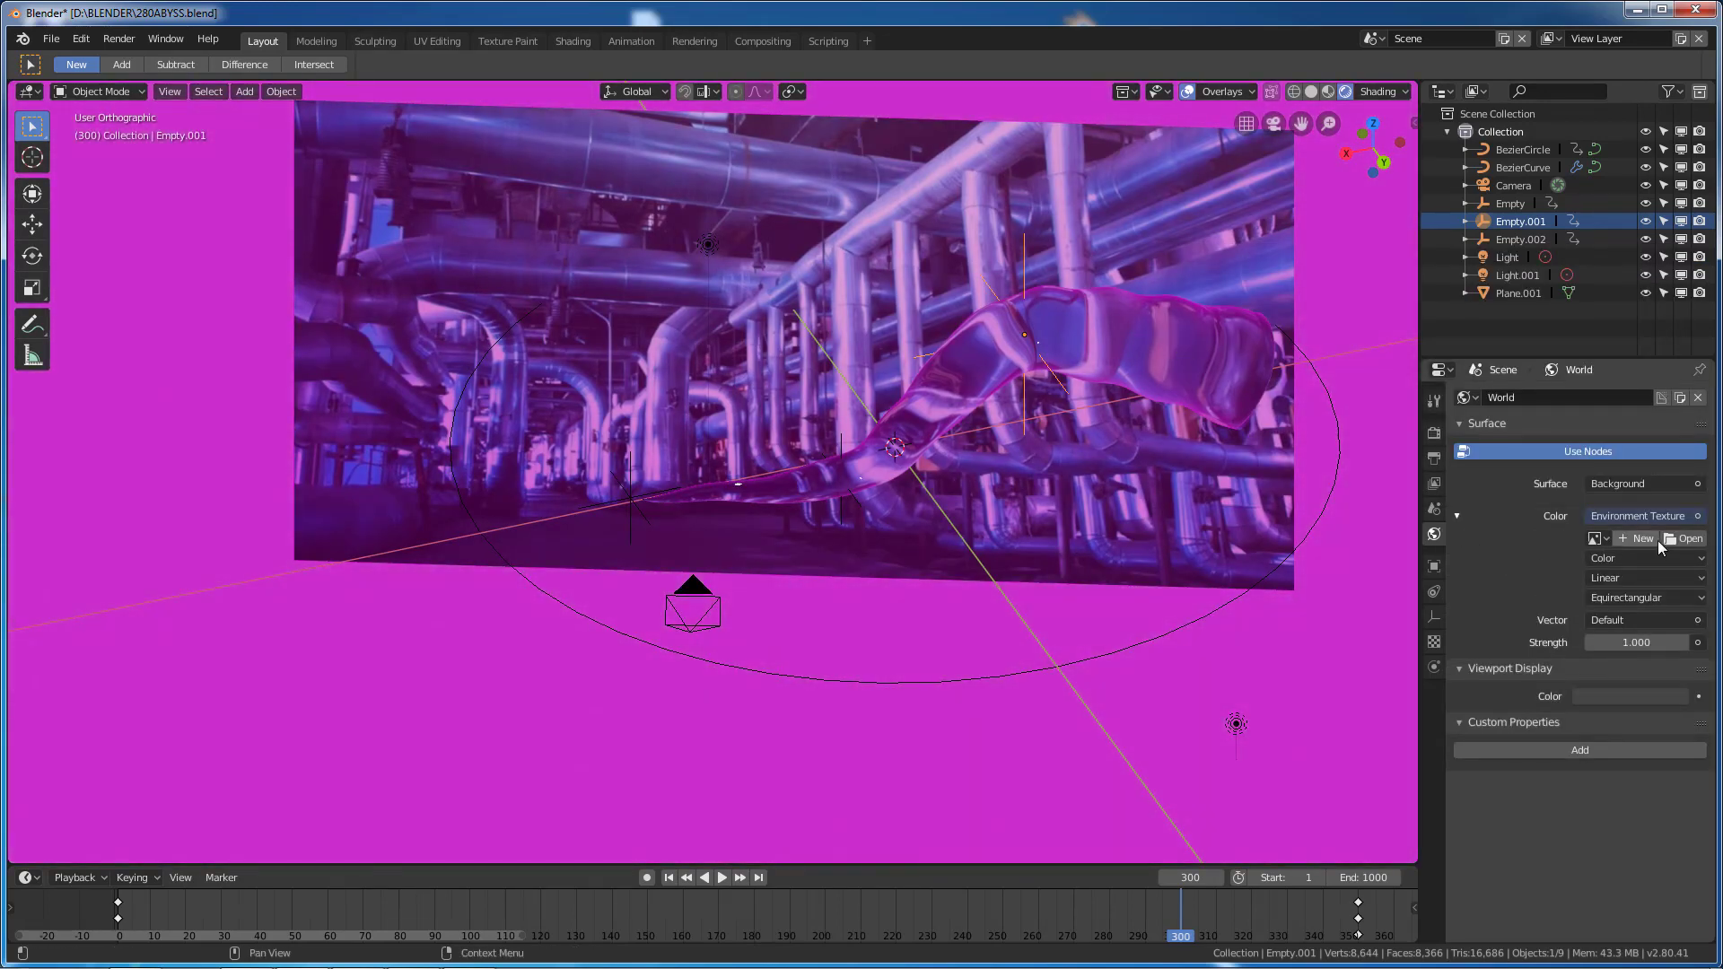
{"action": "left_click", "coordinate": [1594, 538]}
{"action": "left_click", "coordinate": [1436, 584]}
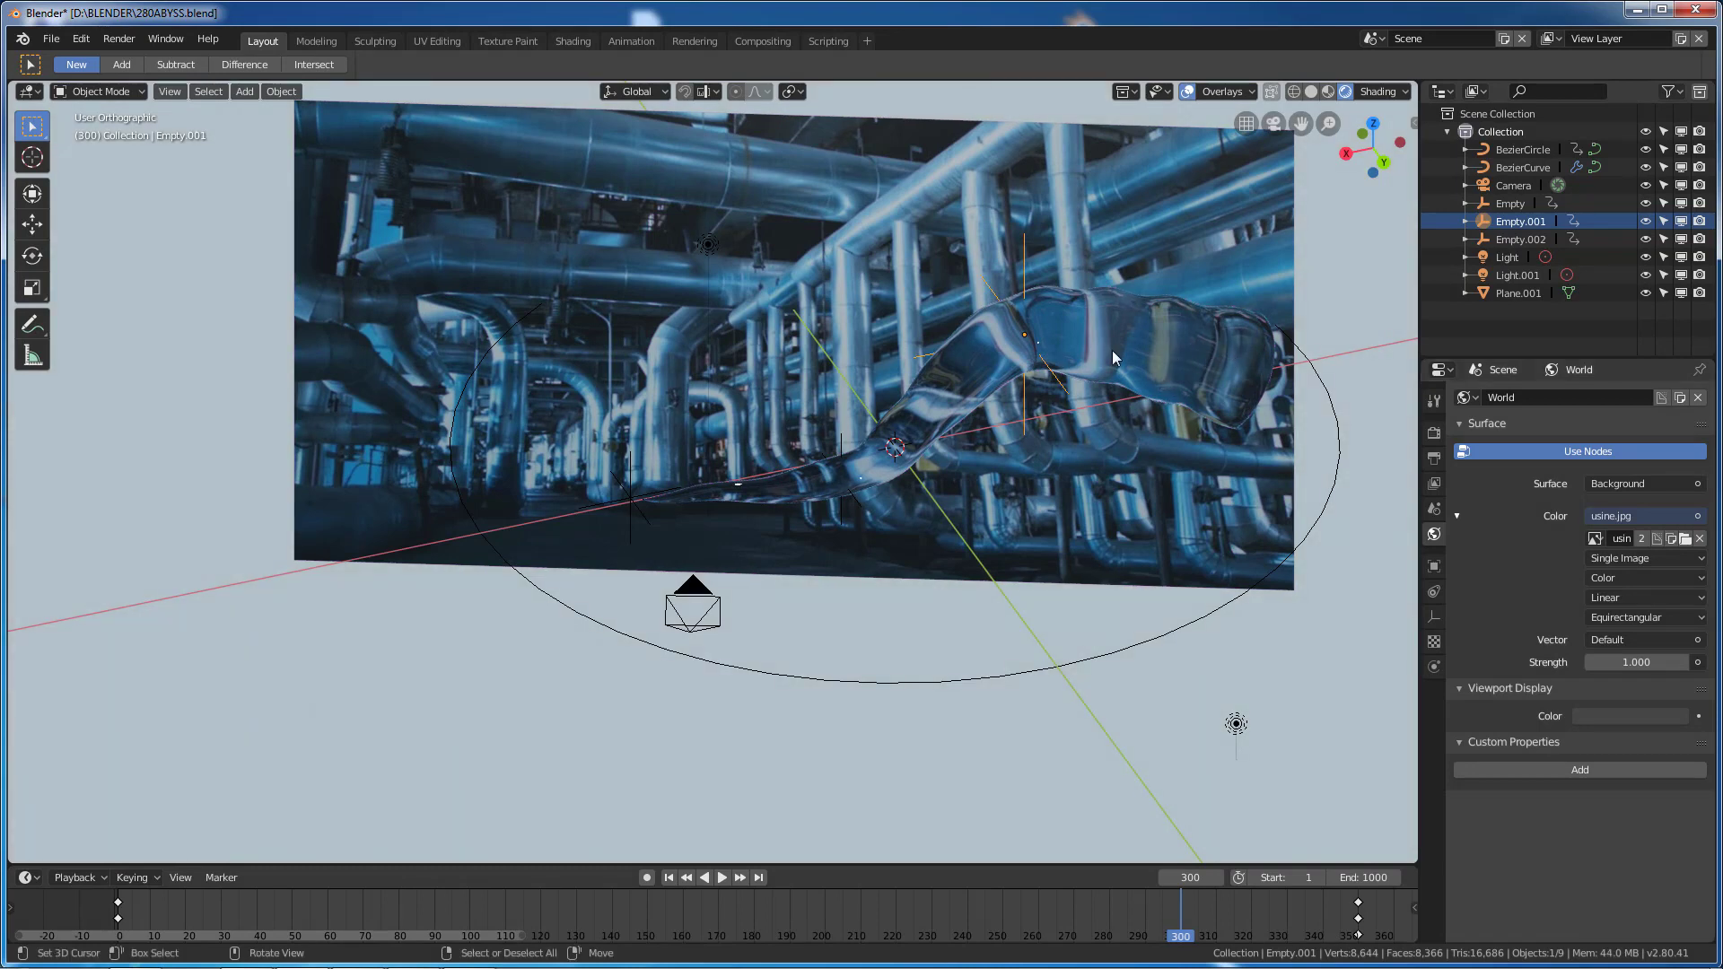
View the rendered scene through the camera and scrub the animation to frame 314 and back to frame 261.
{"action": "key", "text": "KP_0"}
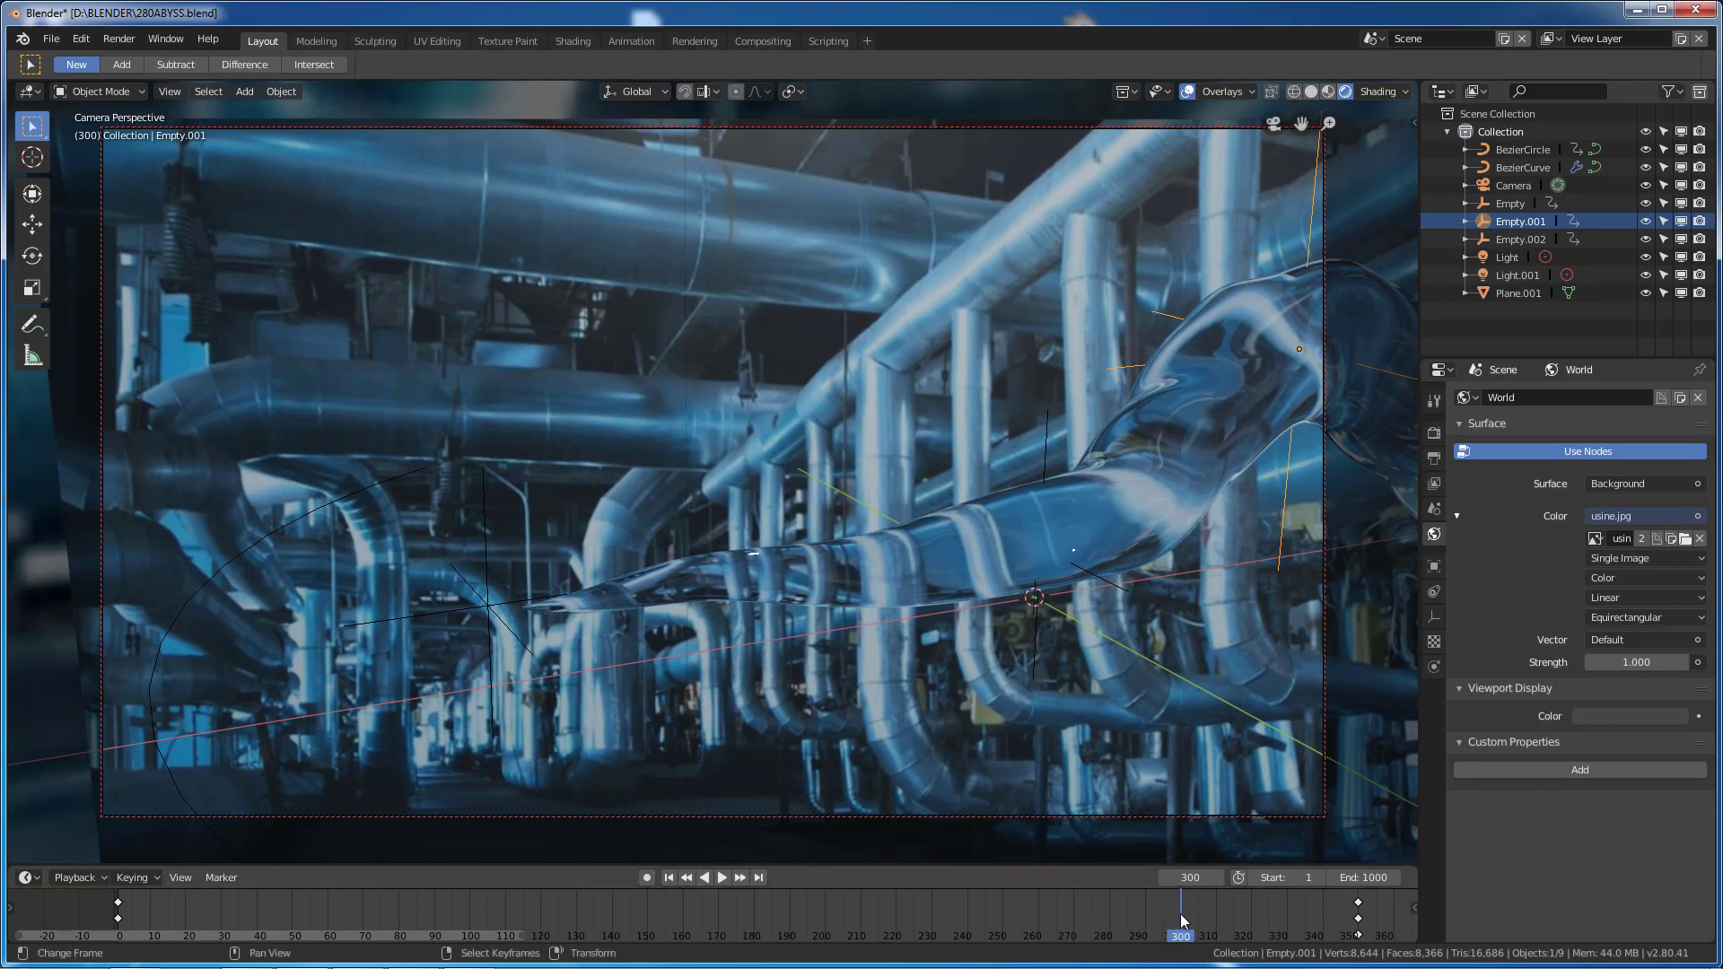
{"action": "left_click_drag", "start_coordinate": [1180, 917], "coordinate": [1231, 897]}
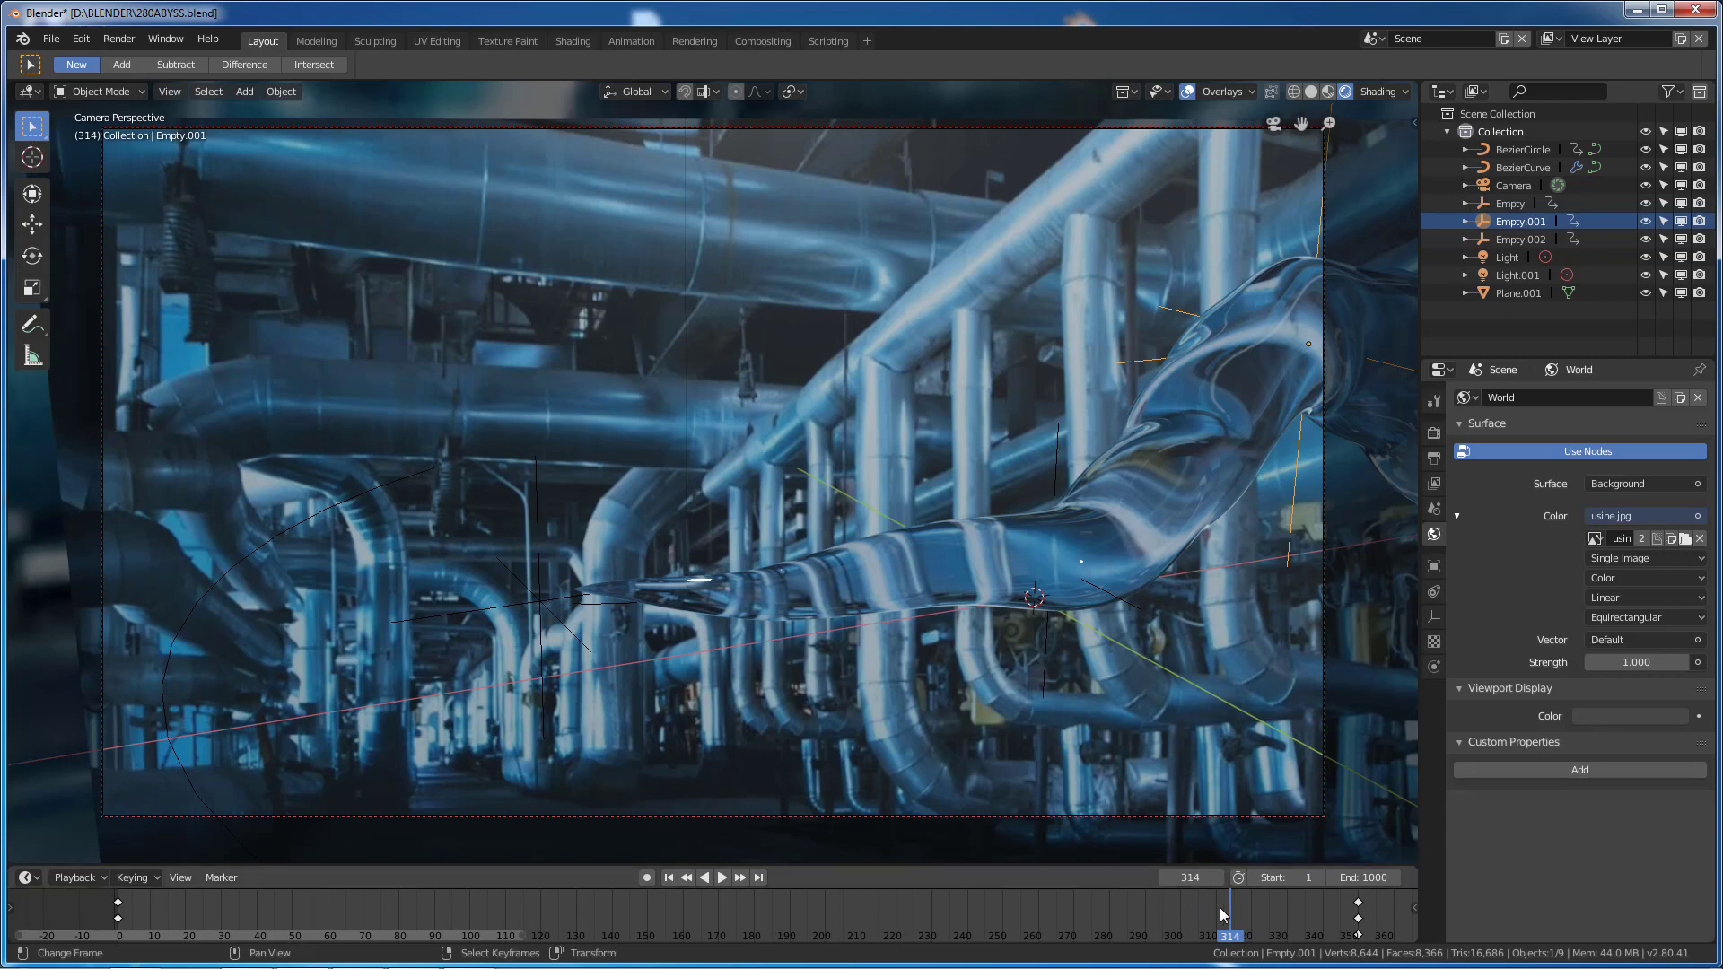
{"action": "left_click_drag", "start_coordinate": [1220, 907], "coordinate": [1041, 902]}
{"action": "key", "text": "space"}
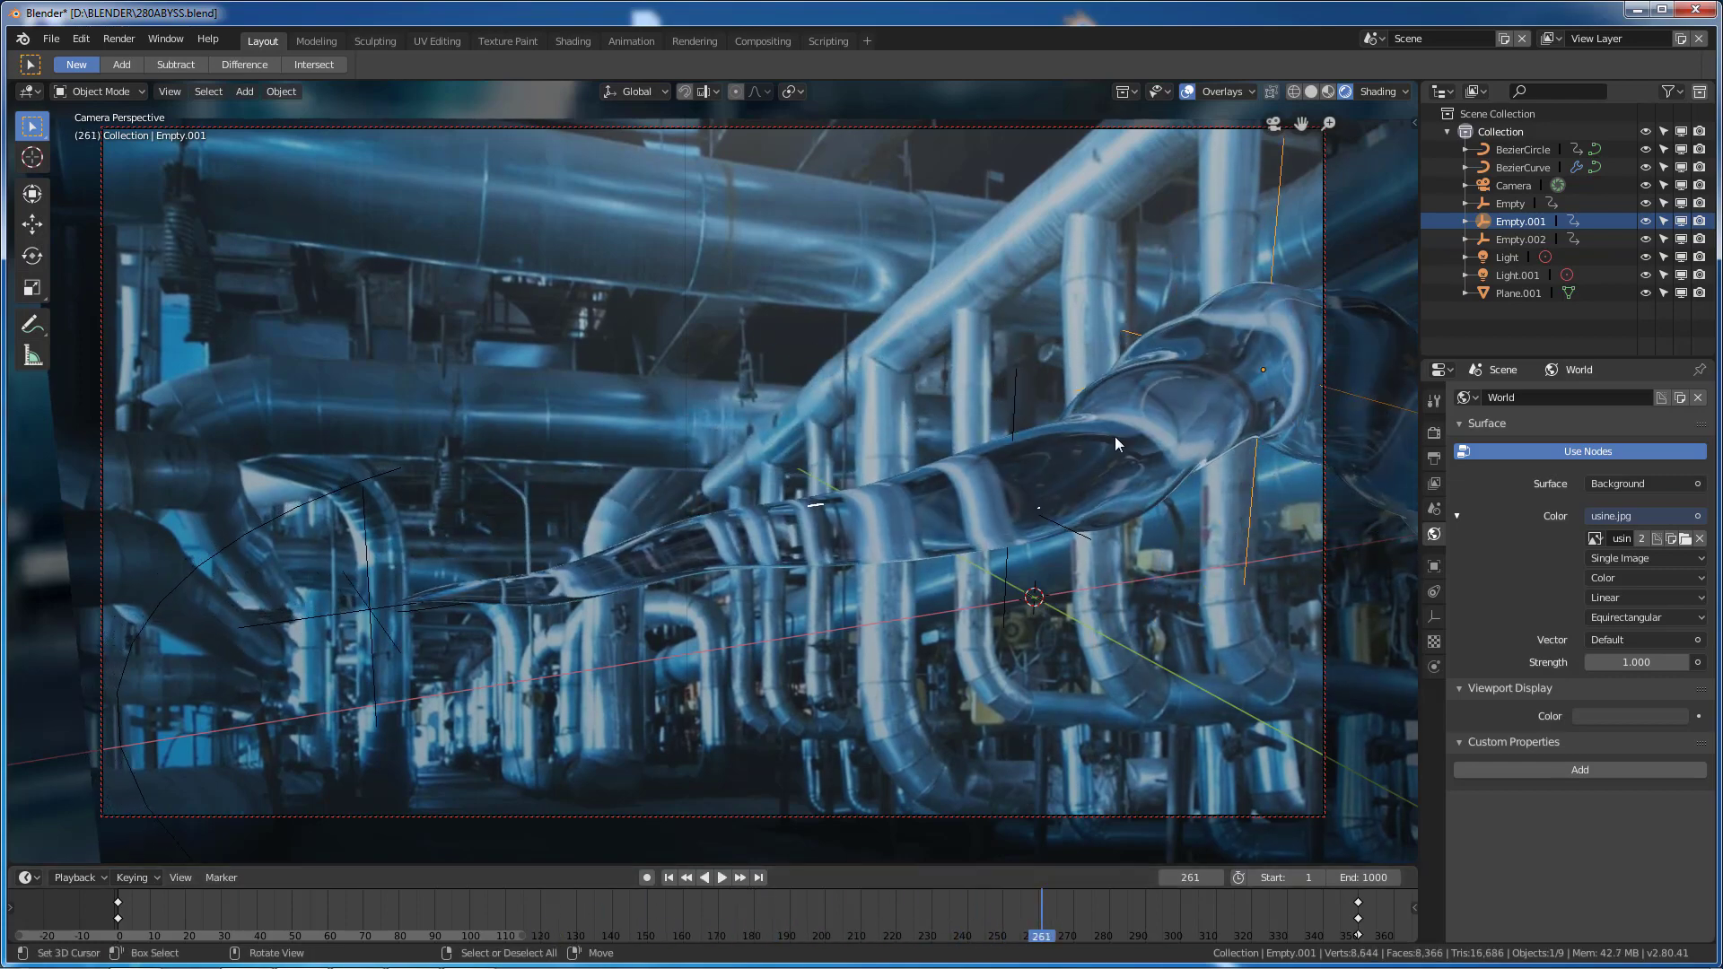
Lighten the Glass BSDF color of the BezierCurve's Material.001, setting green to 1.000 and raising red.
{"action": "left_click", "coordinate": [1161, 380]}
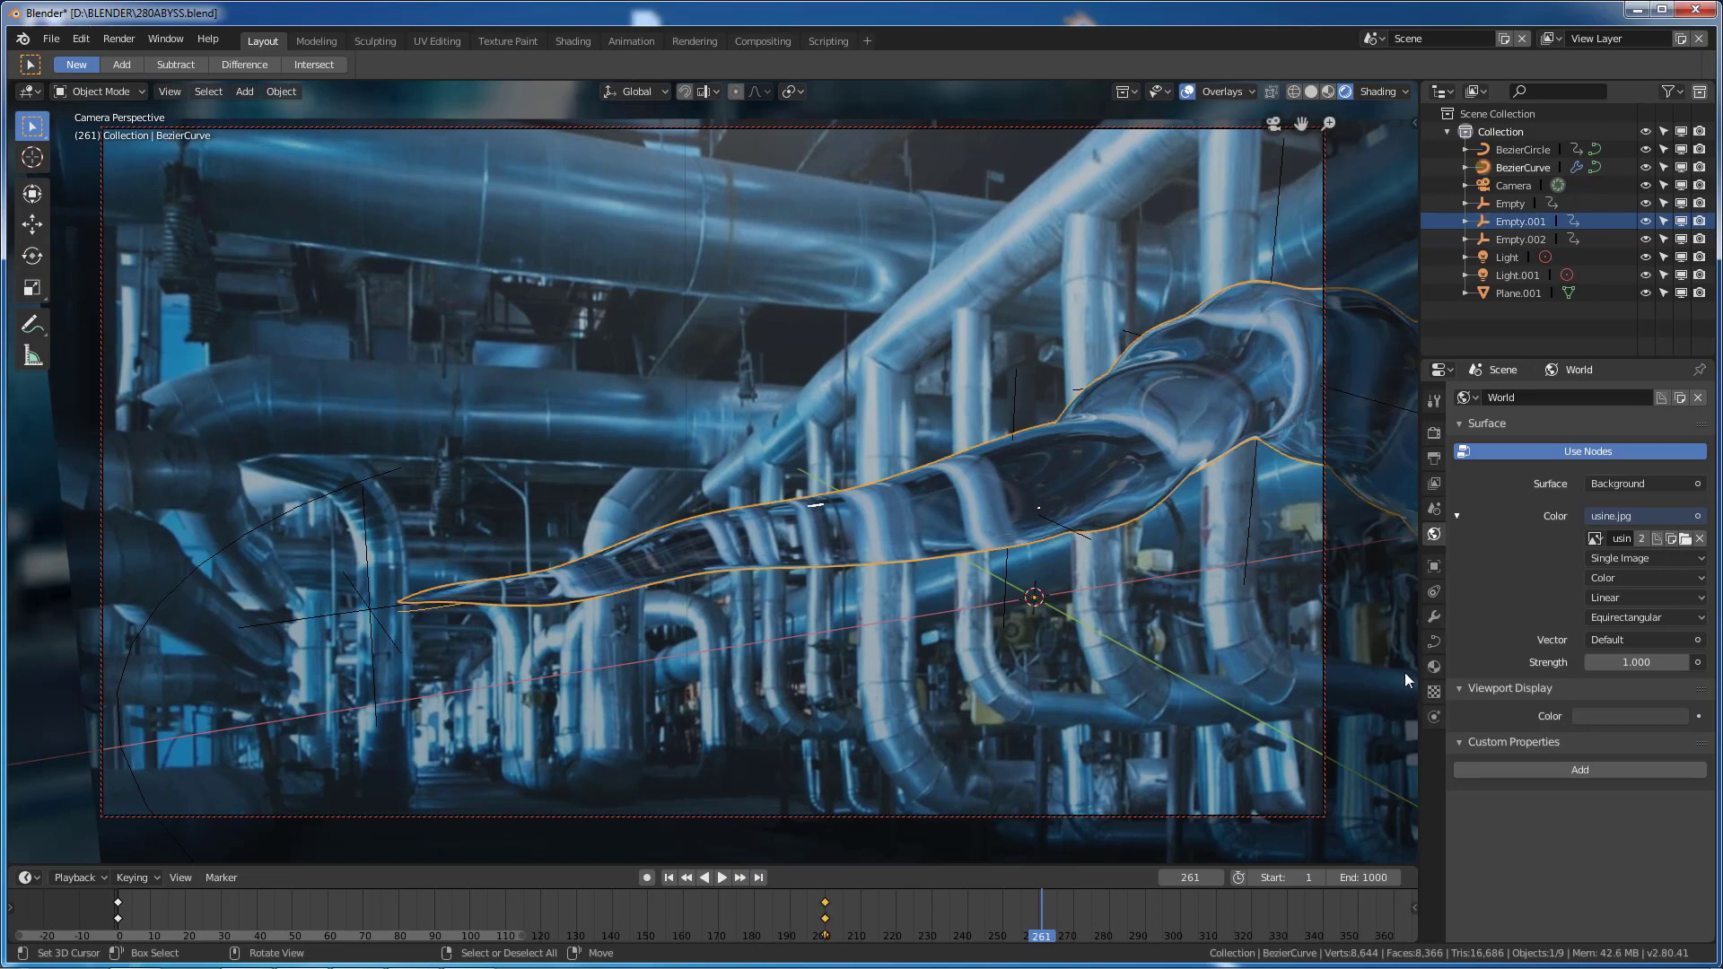
{"action": "left_click", "coordinate": [1434, 668]}
{"action": "left_click", "coordinate": [1629, 637]}
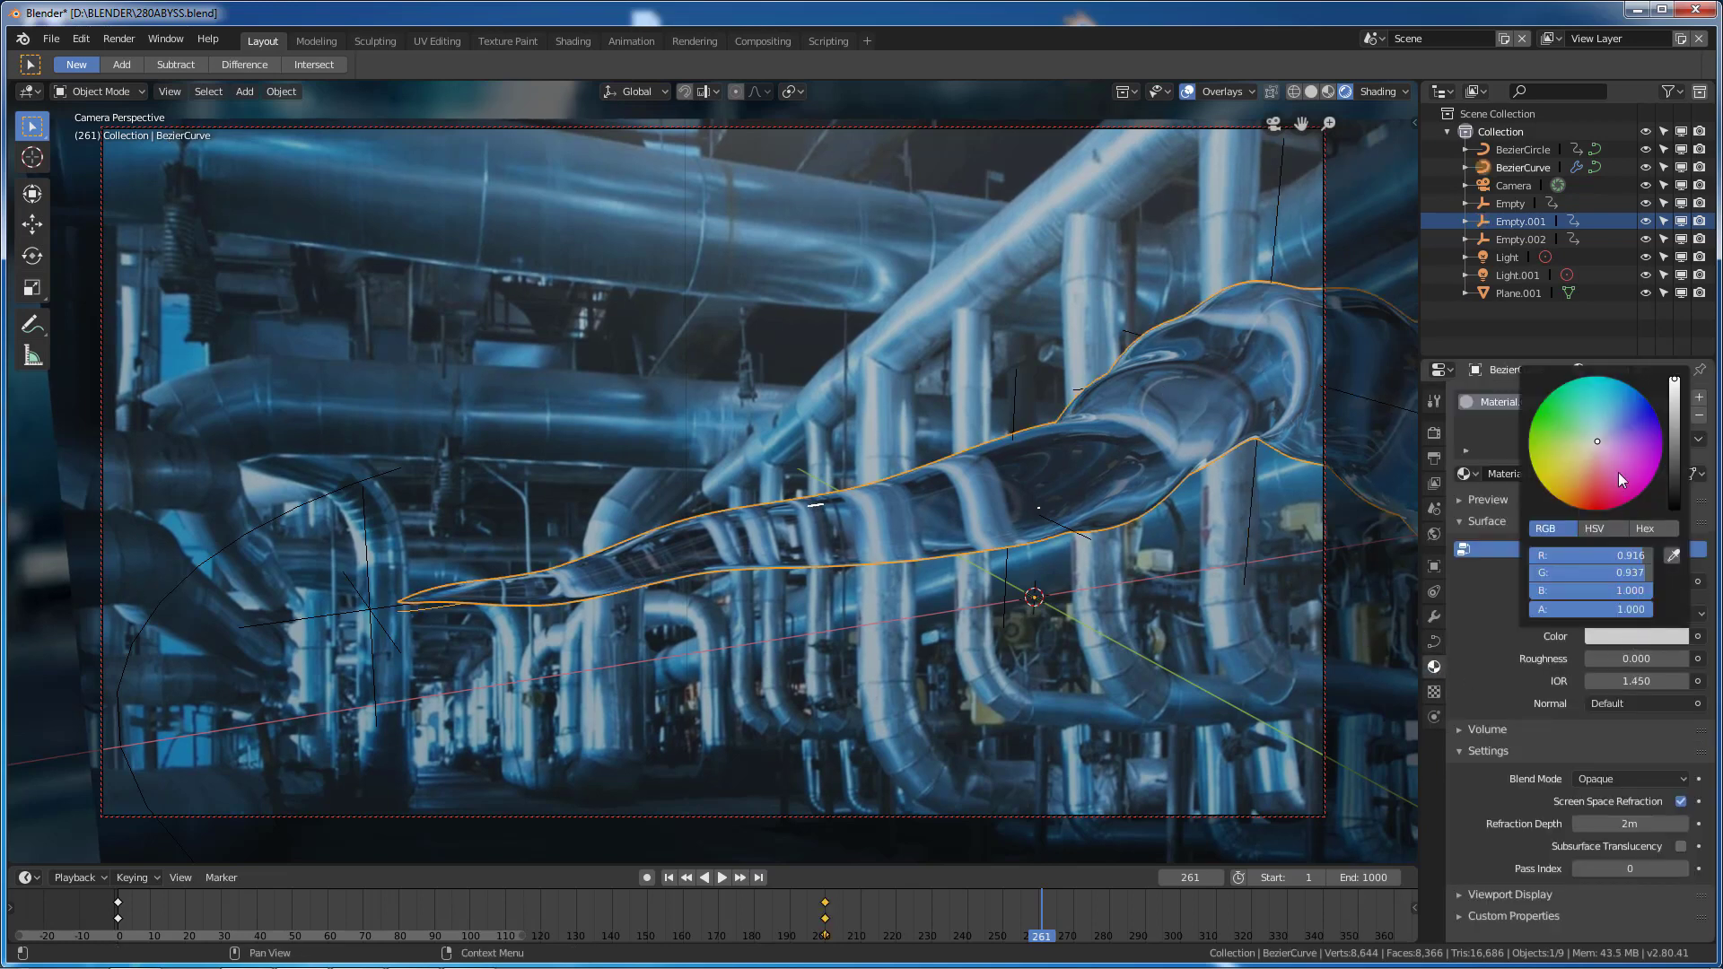
{"action": "mouse_move", "coordinate": [1618, 472]}
{"action": "left_mouse_down"}
{"action": "mouse_move", "coordinate": [1580, 423]}
{"action": "mouse_move", "coordinate": [1598, 414]}
{"action": "mouse_move", "coordinate": [1598, 442]}
{"action": "left_mouse_up"}
{"action": "left_click_drag", "start_coordinate": [1615, 572], "coordinate": [1670, 559]}
{"action": "left_click", "coordinate": [1630, 558]}
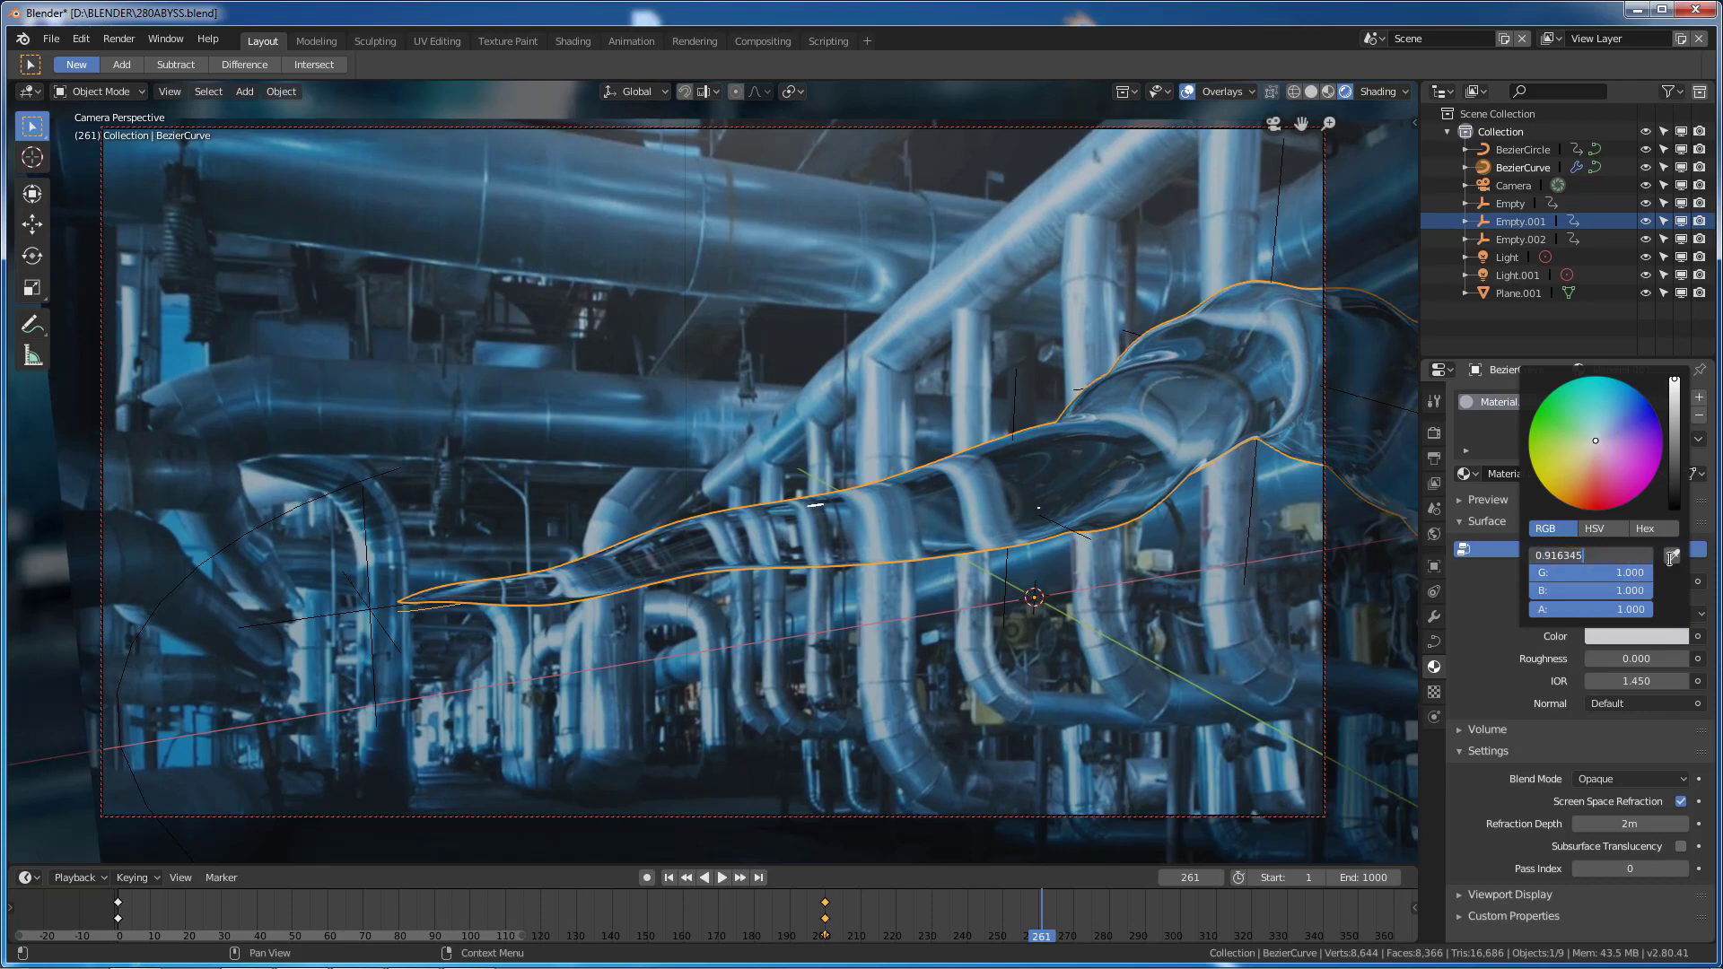
{"action": "left_click", "coordinate": [1628, 580]}
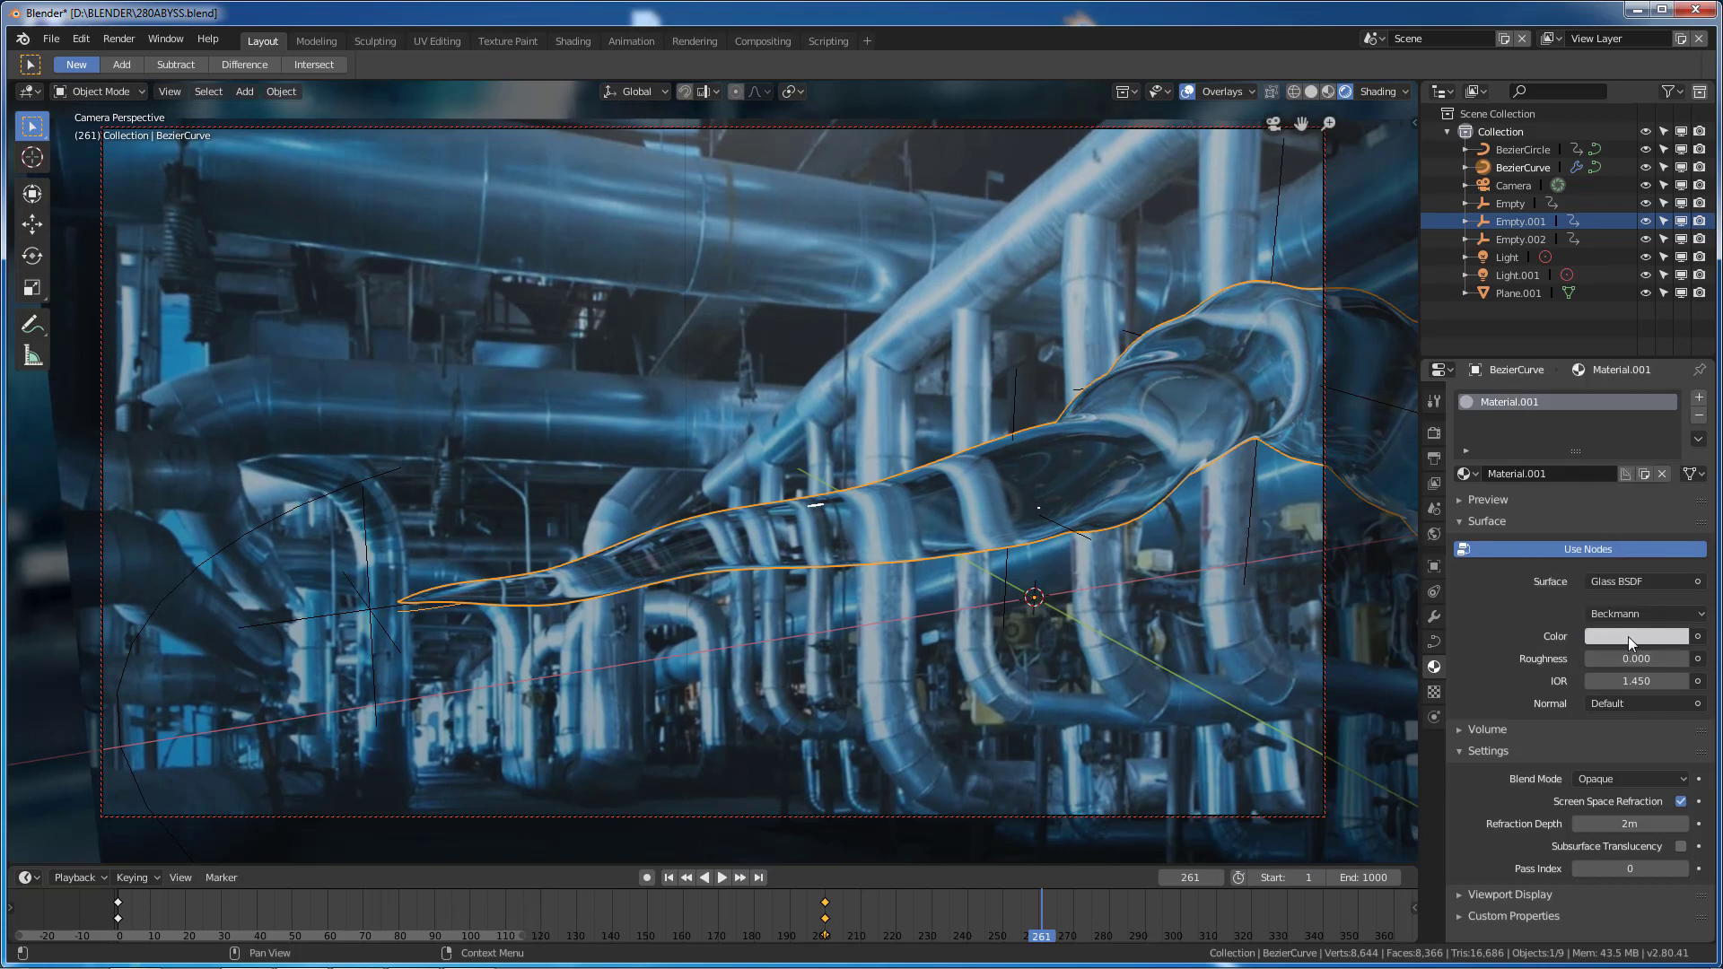
{"action": "left_click", "coordinate": [1628, 637]}
{"action": "left_click_drag", "start_coordinate": [1609, 556], "coordinate": [1633, 556]}
Toggle Material.001's Screen Space Refraction off and on again, and try a Refraction Depth of 0 m.
{"action": "left_click", "coordinate": [1681, 802]}
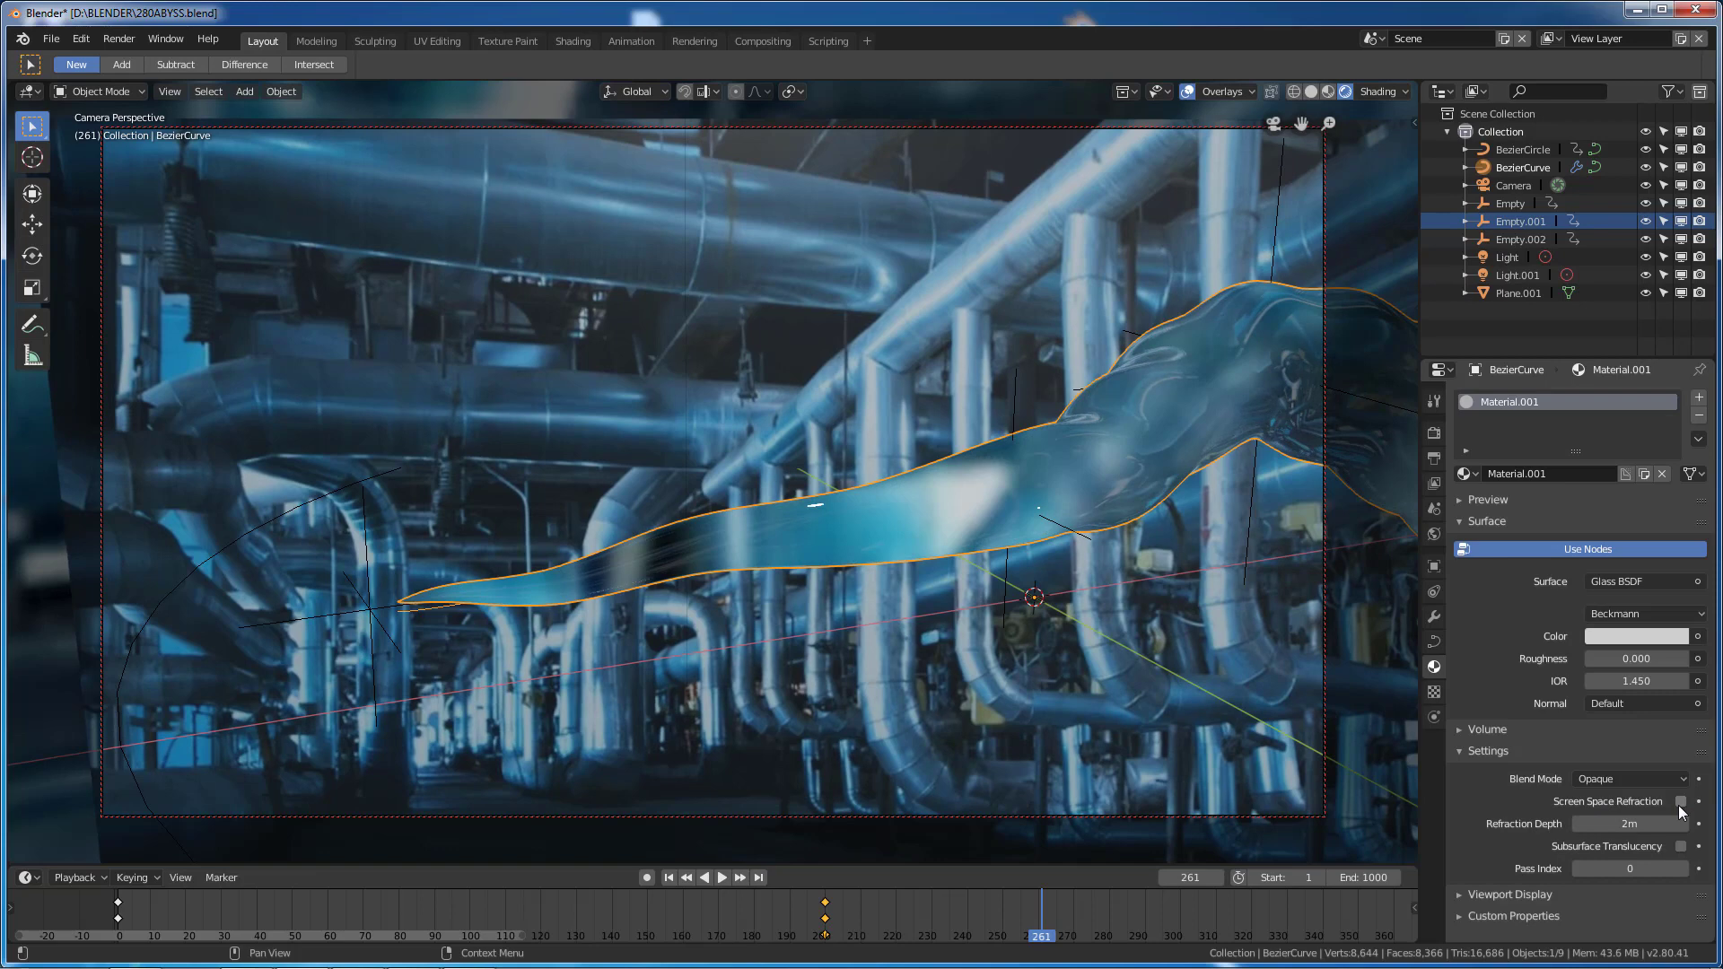
{"action": "left_click", "coordinate": [1681, 803]}
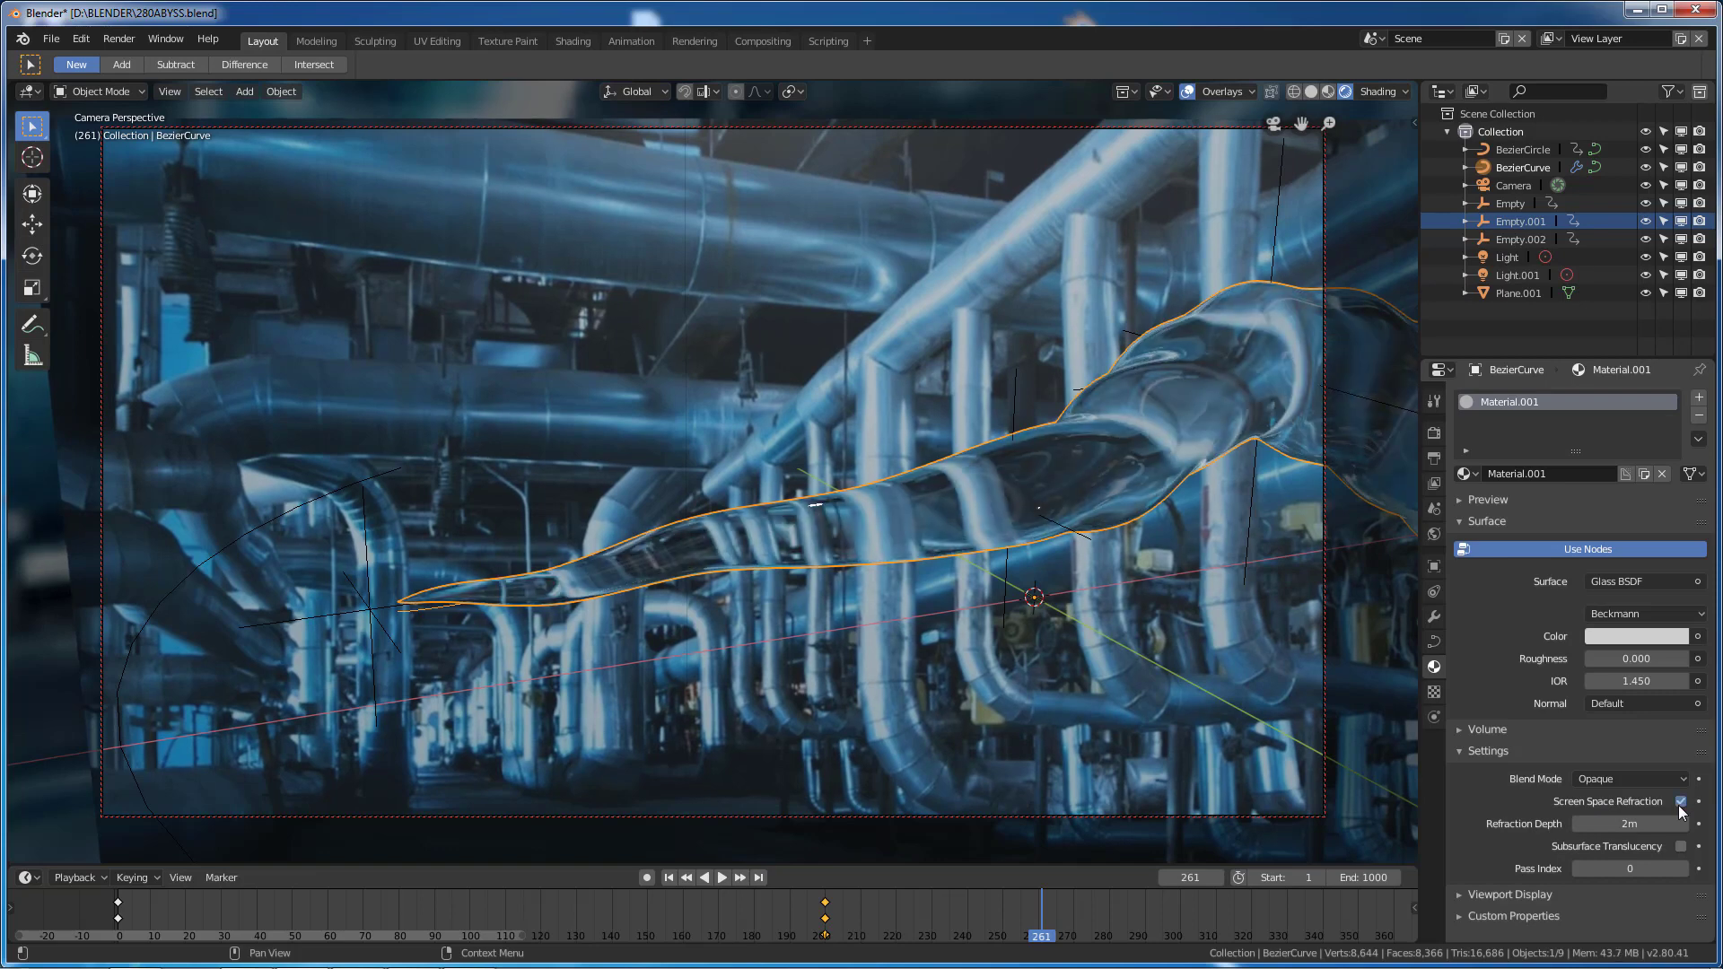
{"action": "left_click_drag", "start_coordinate": [1658, 823], "coordinate": [1598, 824]}
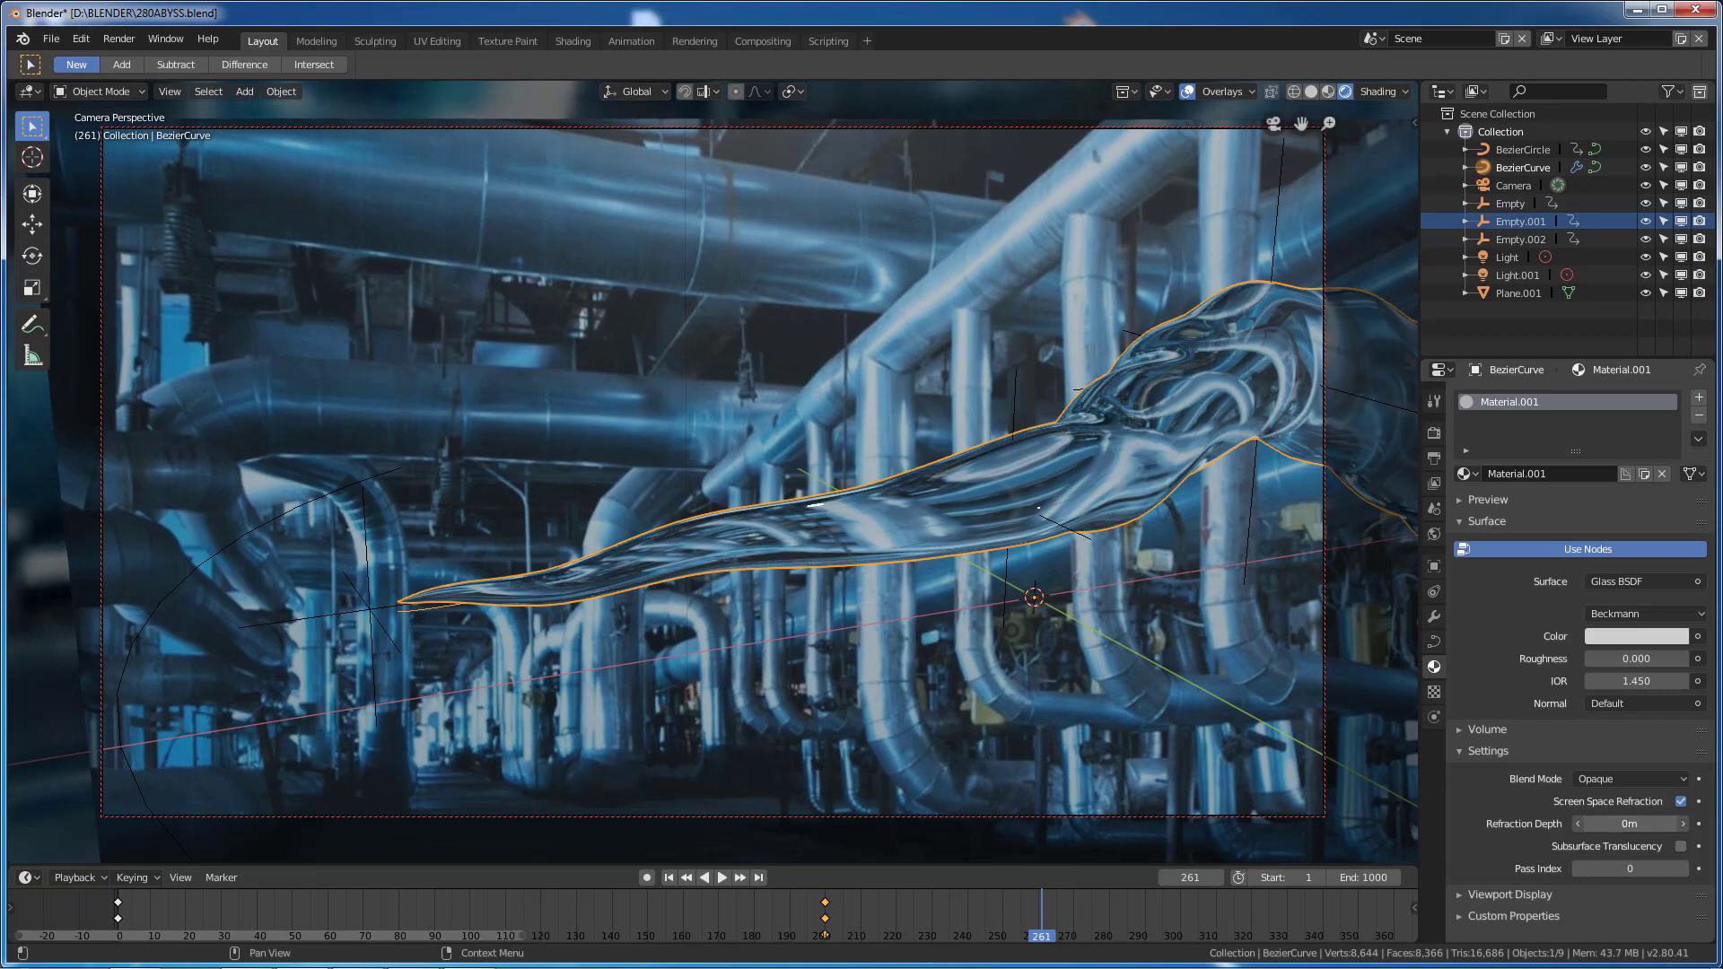
Preview the tentacle's refraction by playing the animation through frame 153 and scrubbing to frame 321.
{"action": "left_click", "coordinate": [626, 903]}
{"action": "key", "text": "space"}
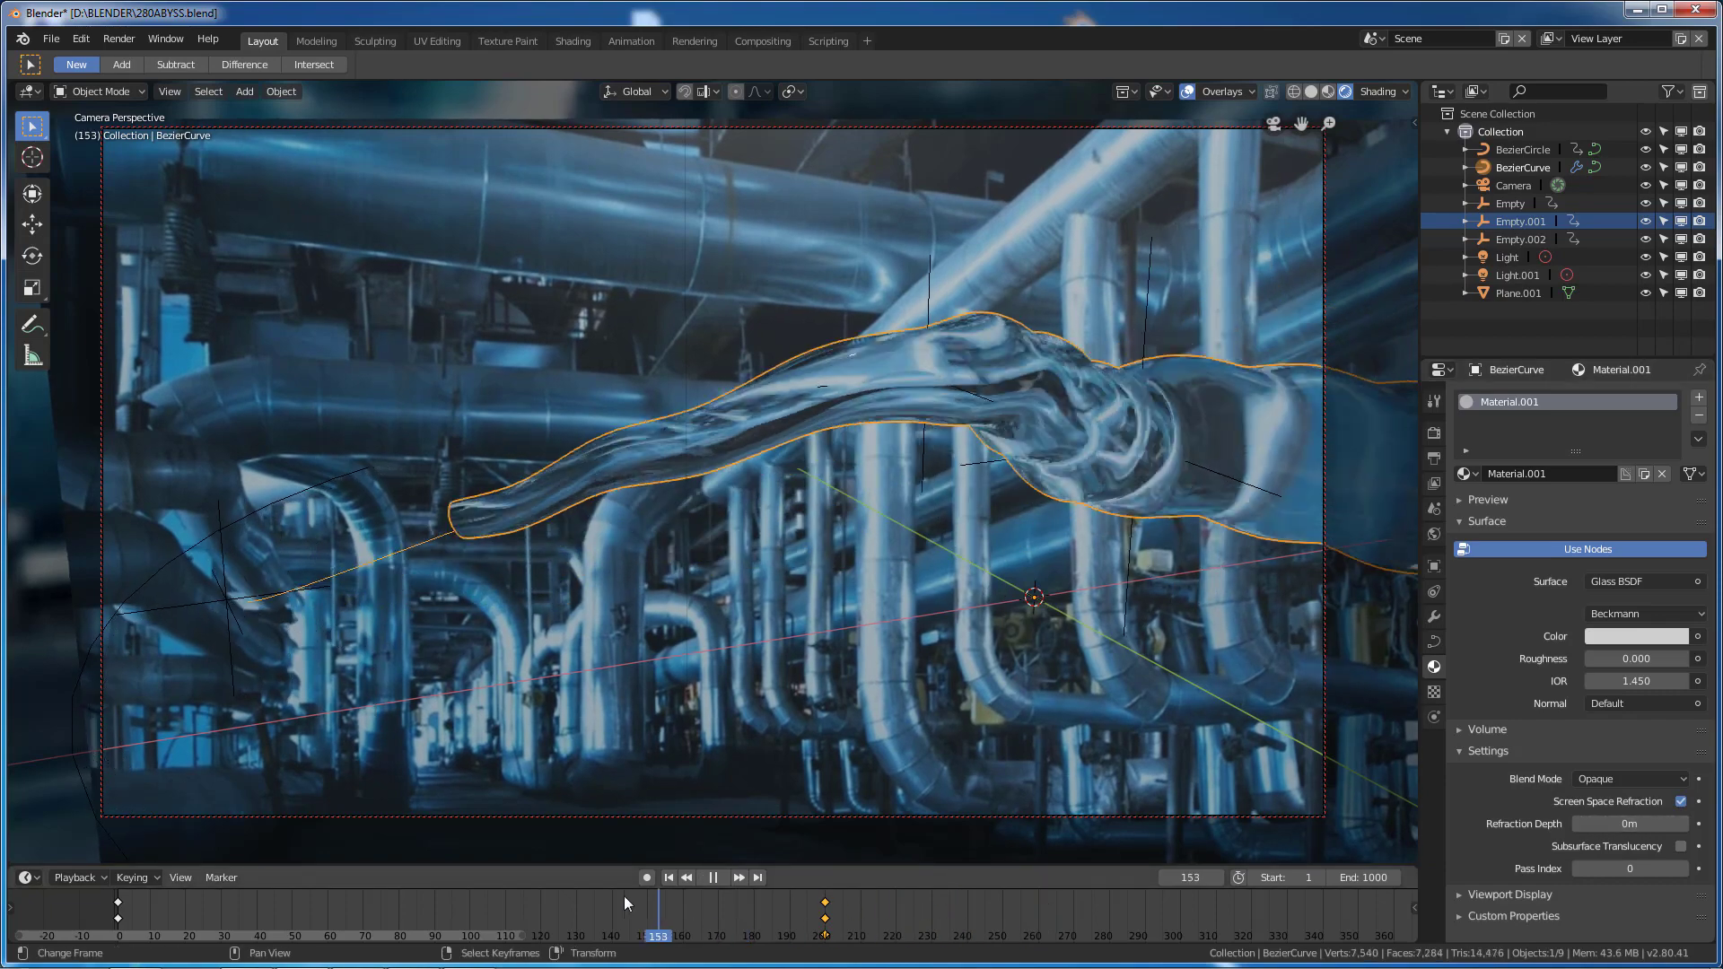
{"action": "left_click_drag", "start_coordinate": [385, 929], "coordinate": [1253, 933]}
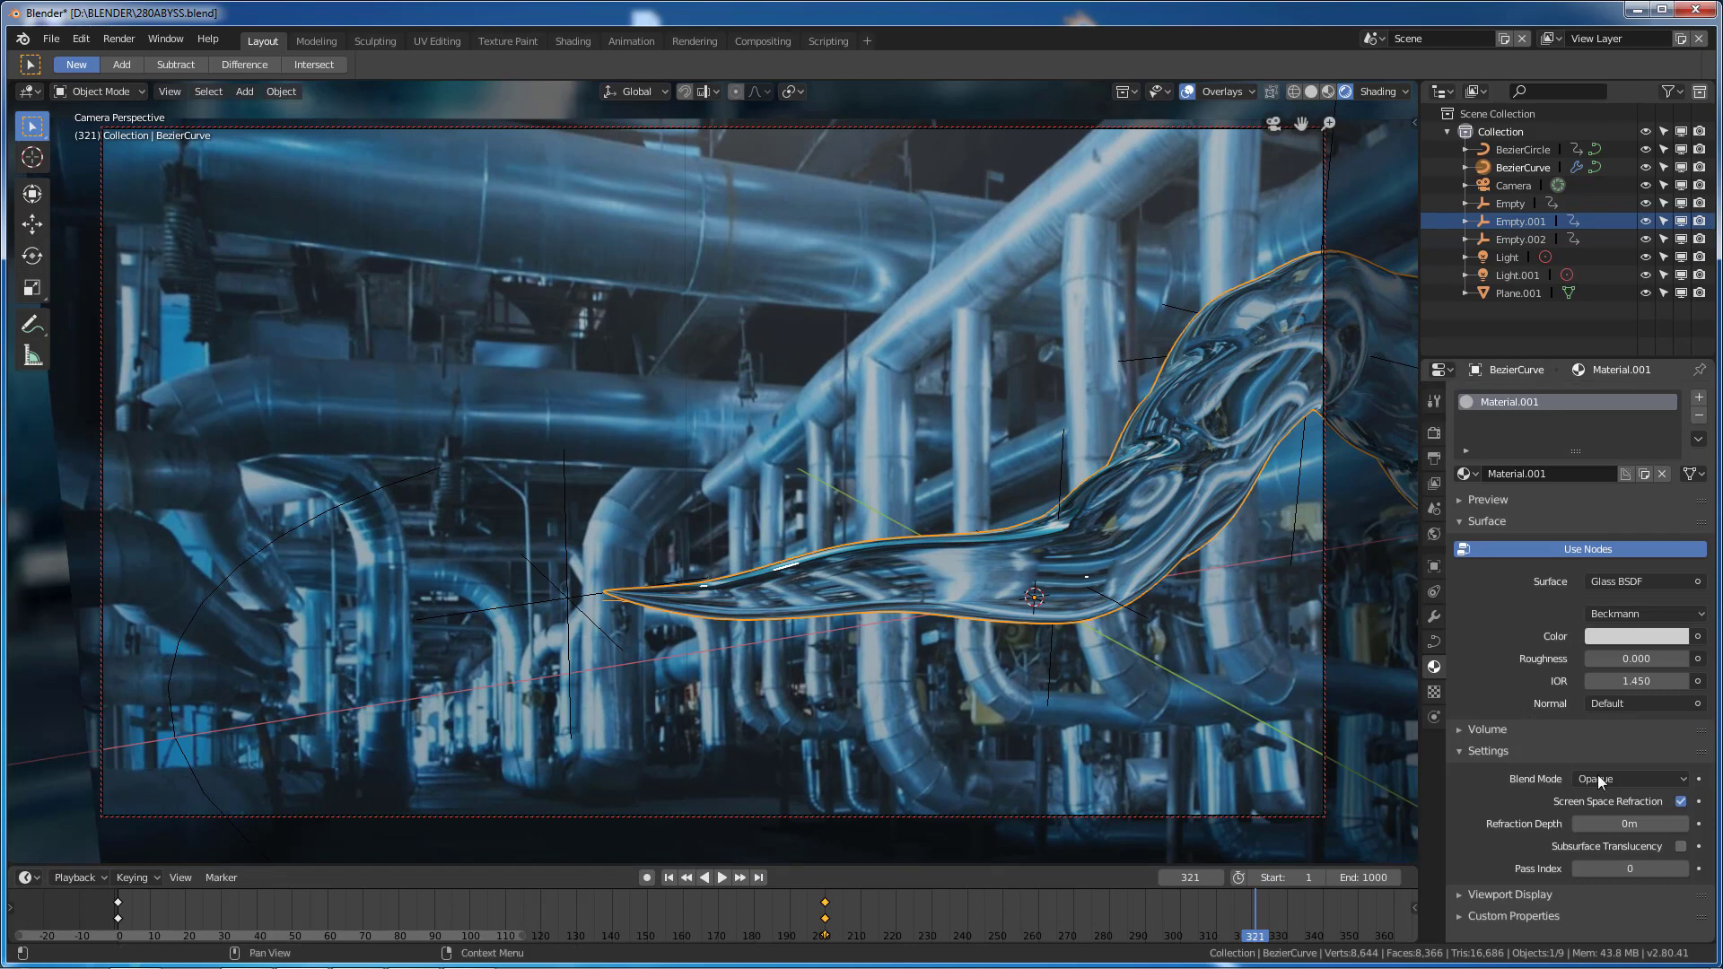
Set Material.001's Refraction Depth to 2 m and check the animation up to frame 330.
{"action": "left_click_drag", "start_coordinate": [1620, 824], "coordinate": [1671, 827]}
{"action": "left_click", "coordinate": [1684, 824]}
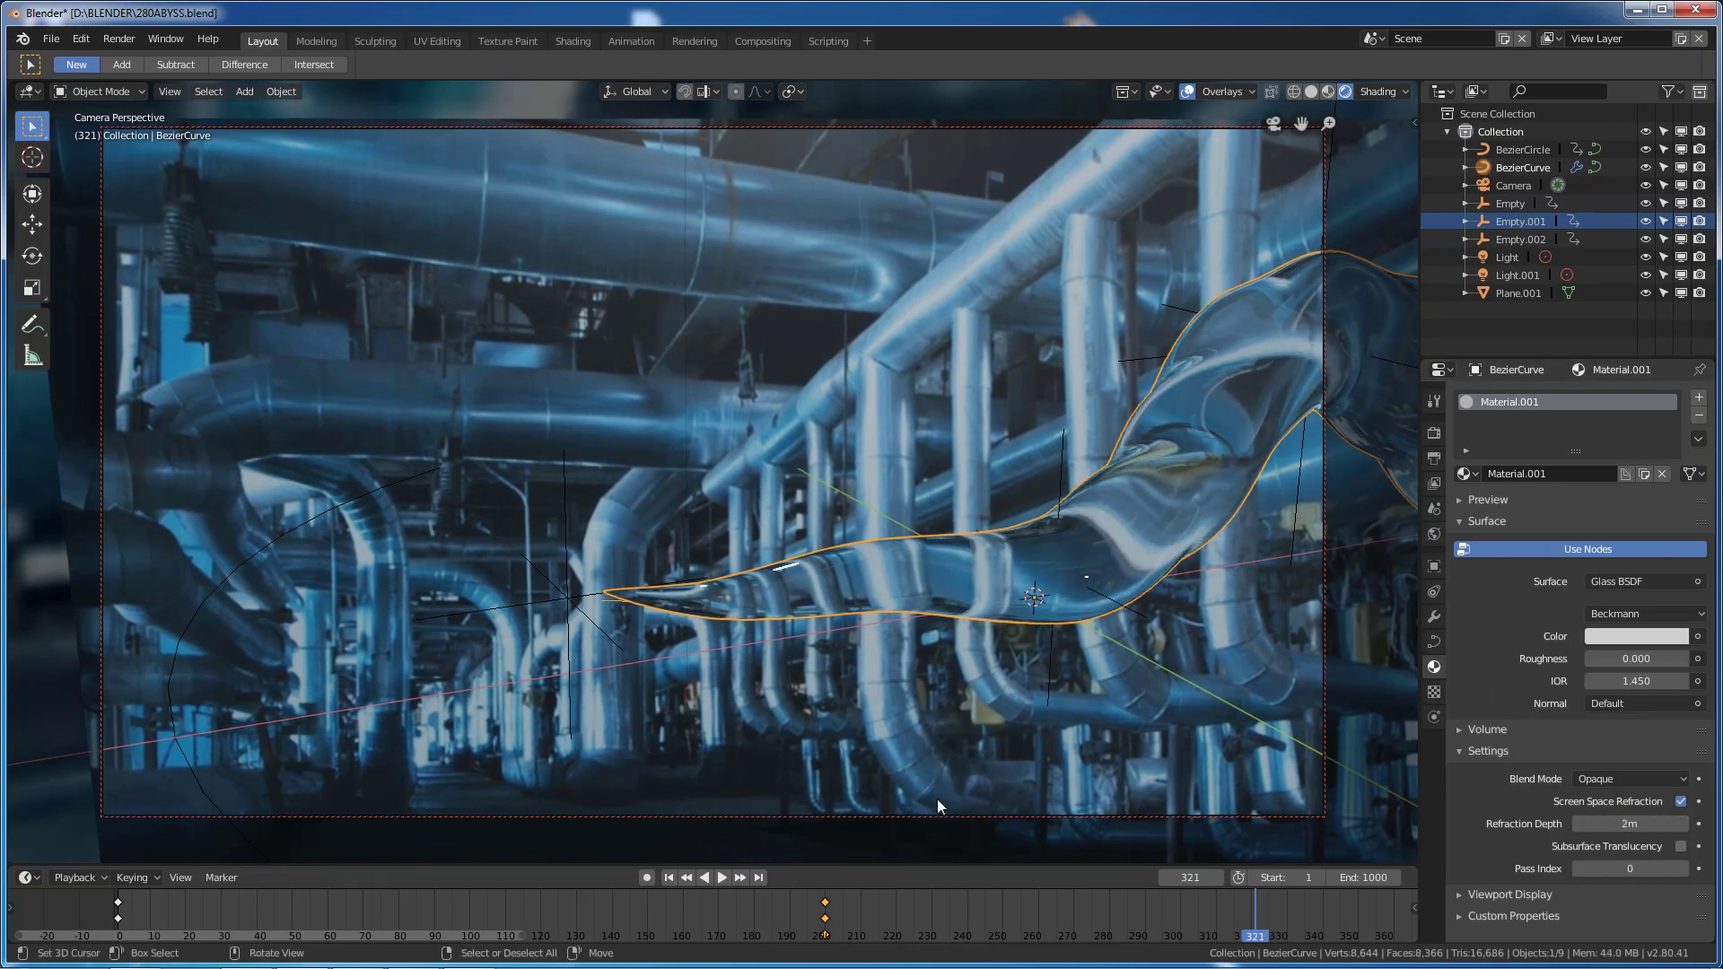
{"action": "left_click", "coordinate": [958, 930]}
{"action": "key", "text": "space"}
{"action": "left_click_drag", "start_coordinate": [958, 930], "coordinate": [1288, 938]}
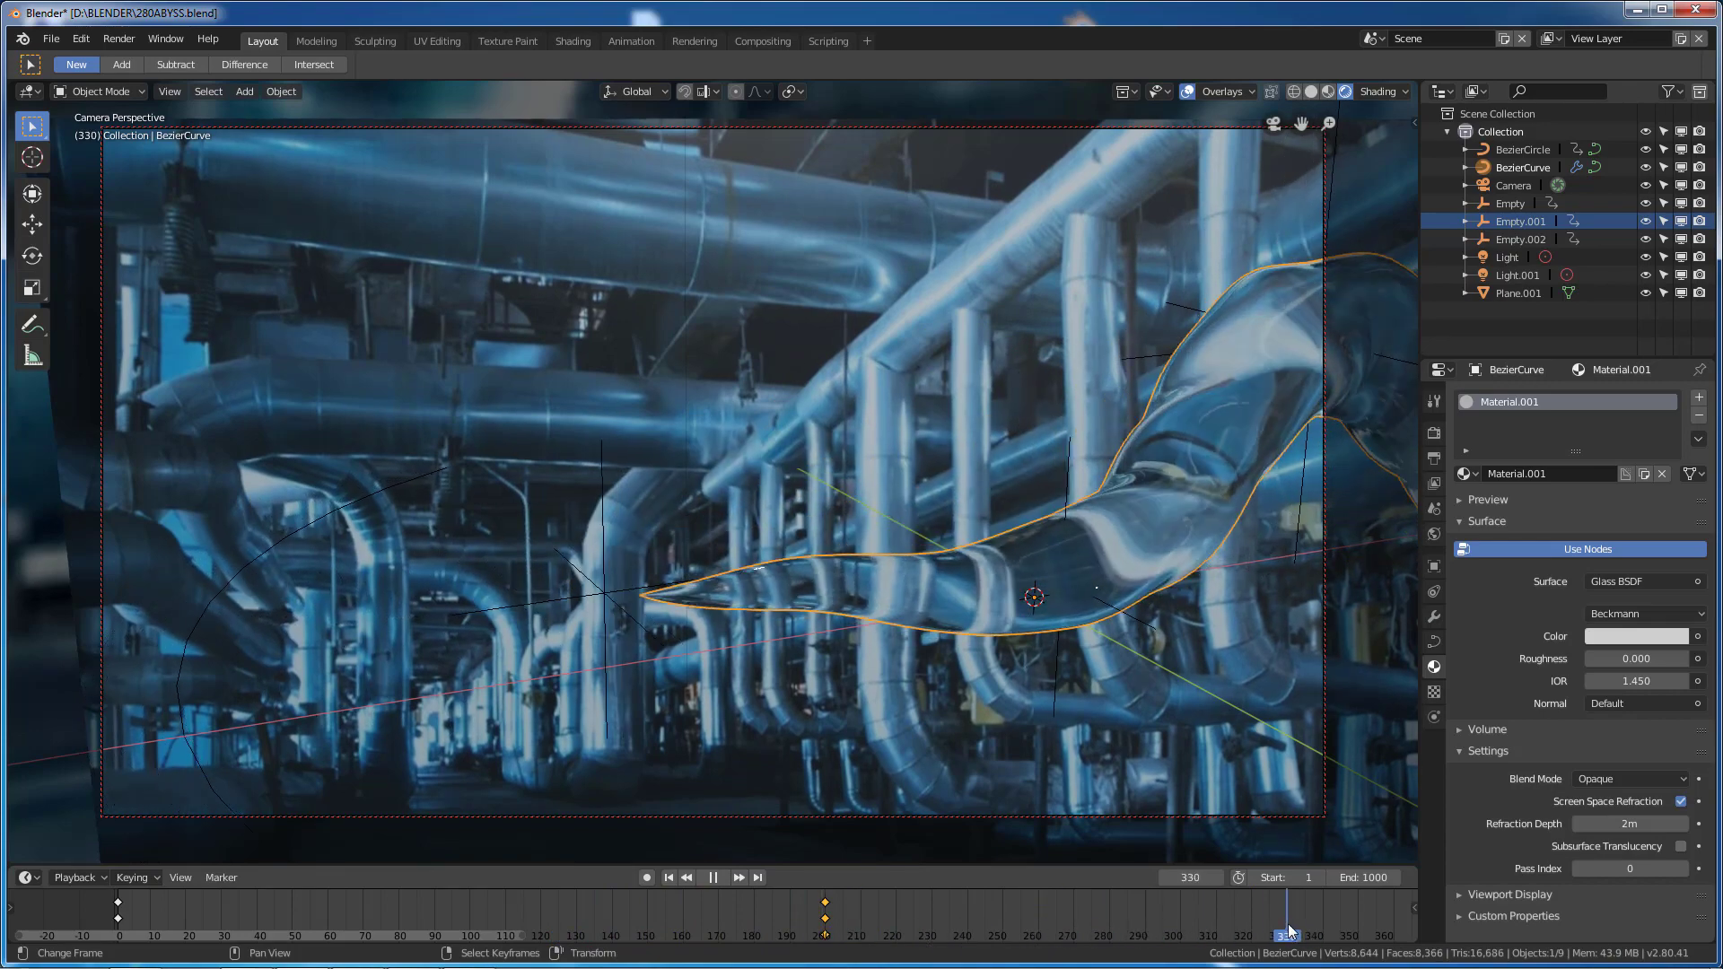
Show the Eevee render settings with Screen Space Reflections and scrub the animation to frames 230 and 285.
{"action": "left_click", "coordinate": [1434, 433]}
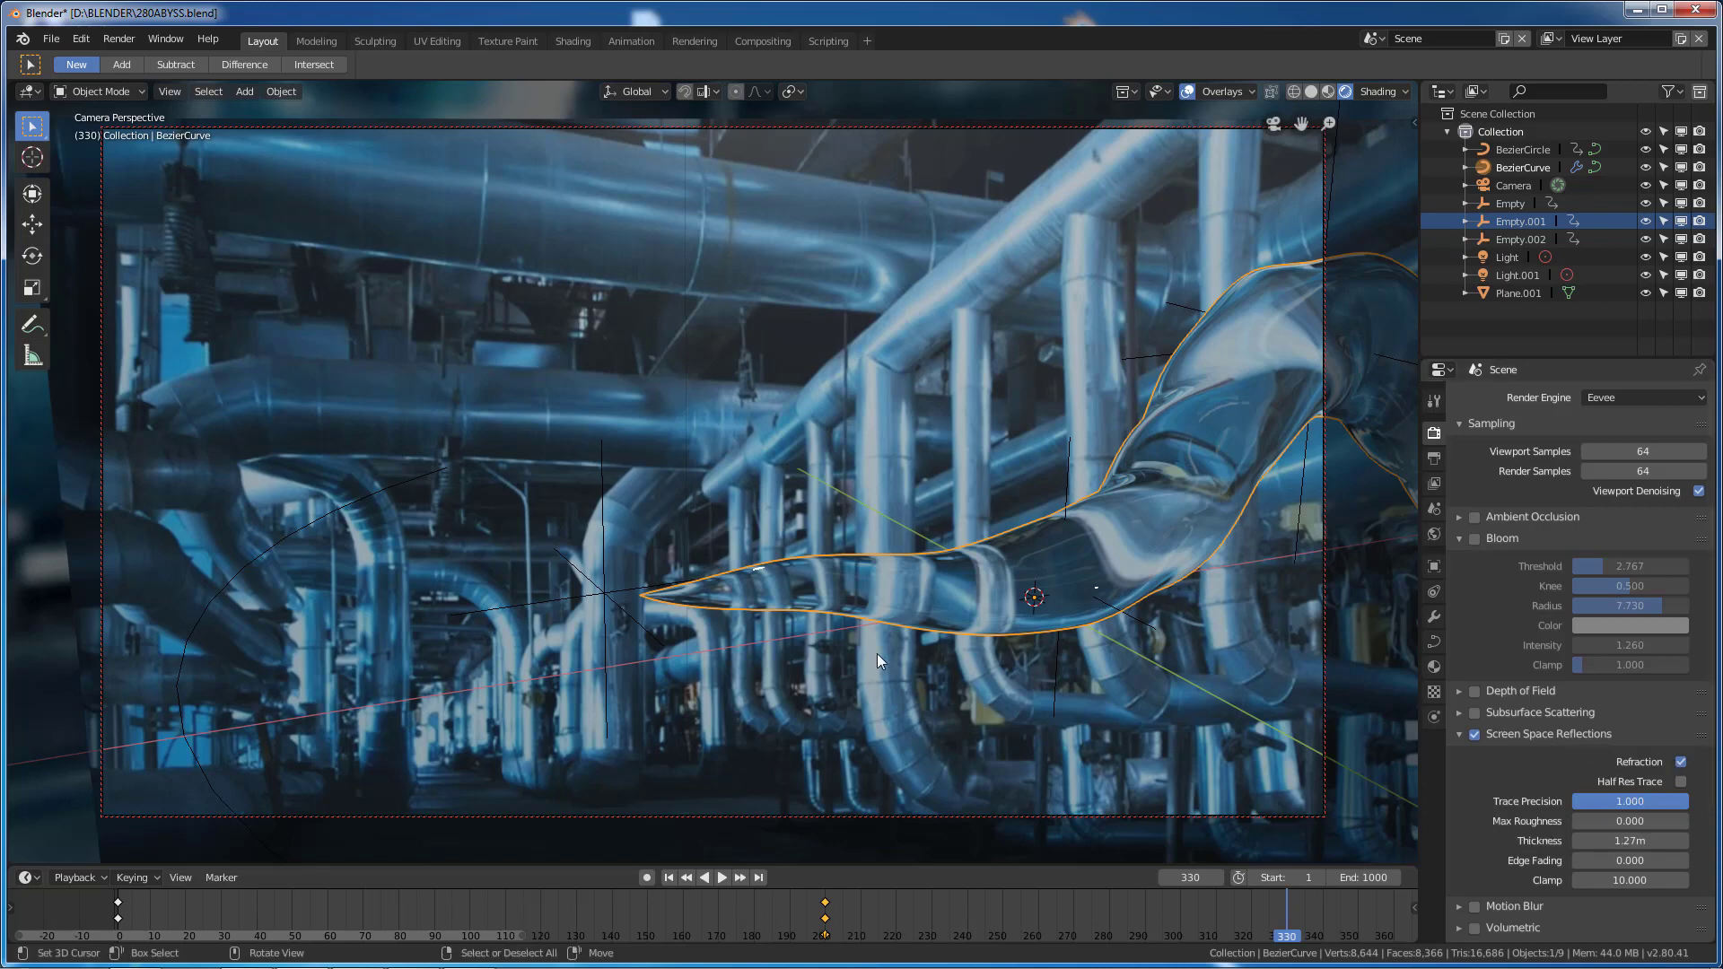
{"action": "left_click_drag", "start_coordinate": [1281, 916], "coordinate": [931, 905]}
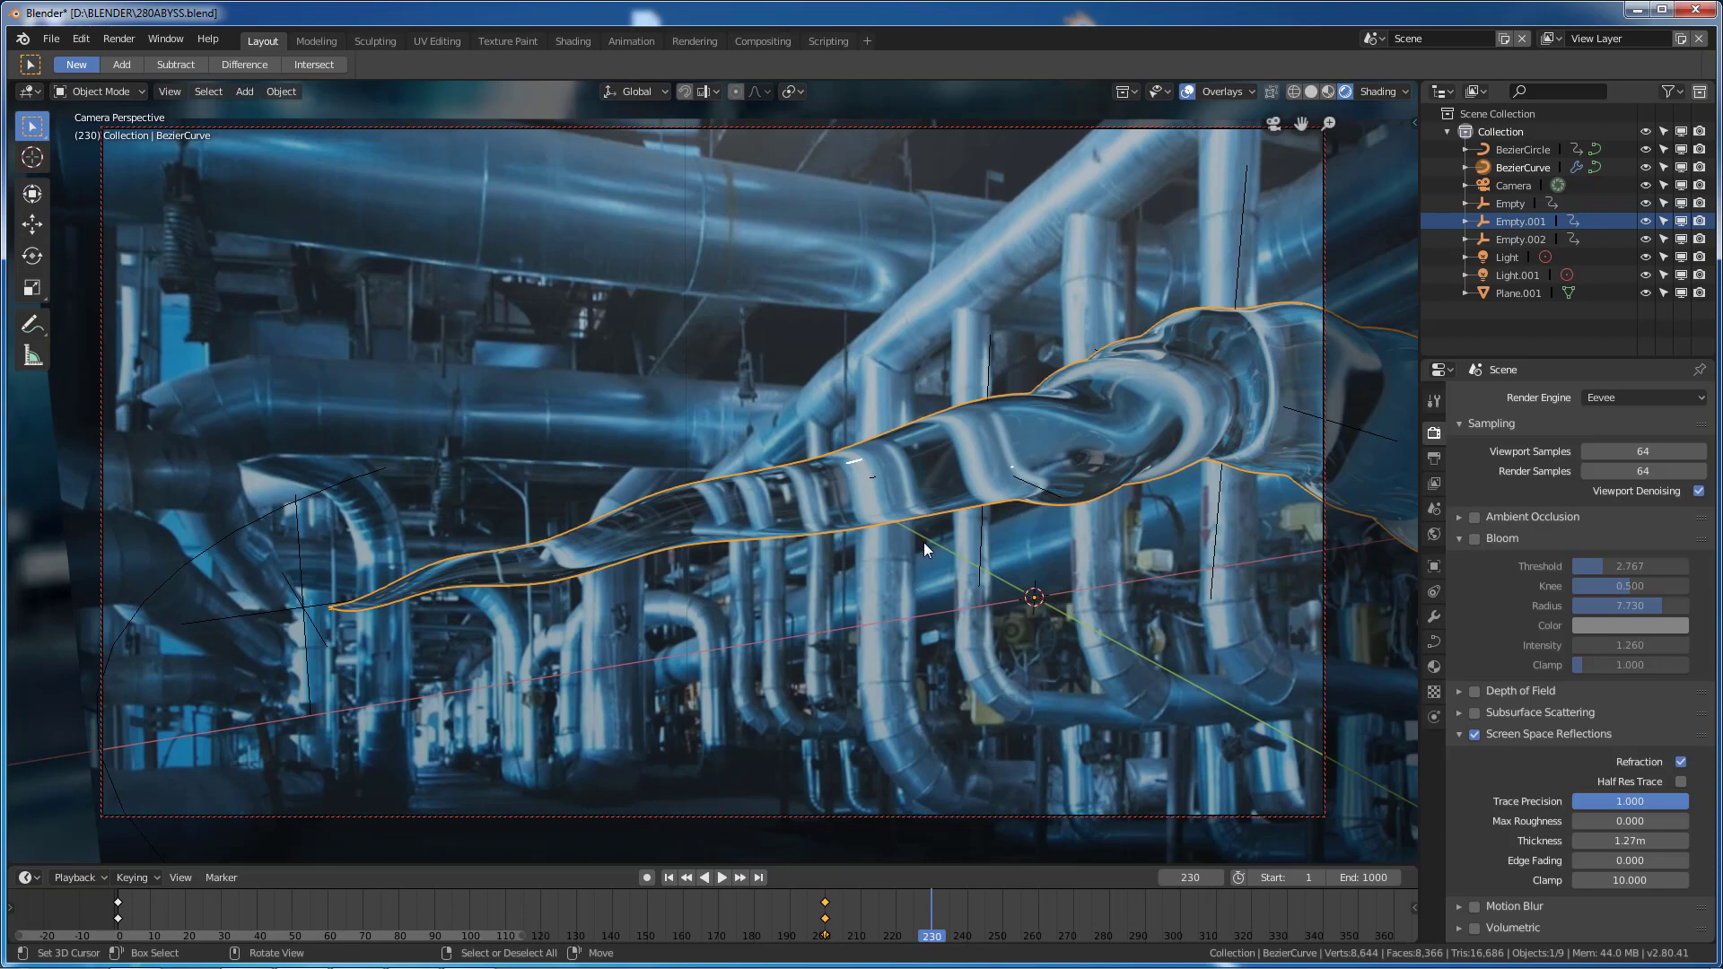
{"action": "left_click_drag", "start_coordinate": [933, 914], "coordinate": [1127, 848]}
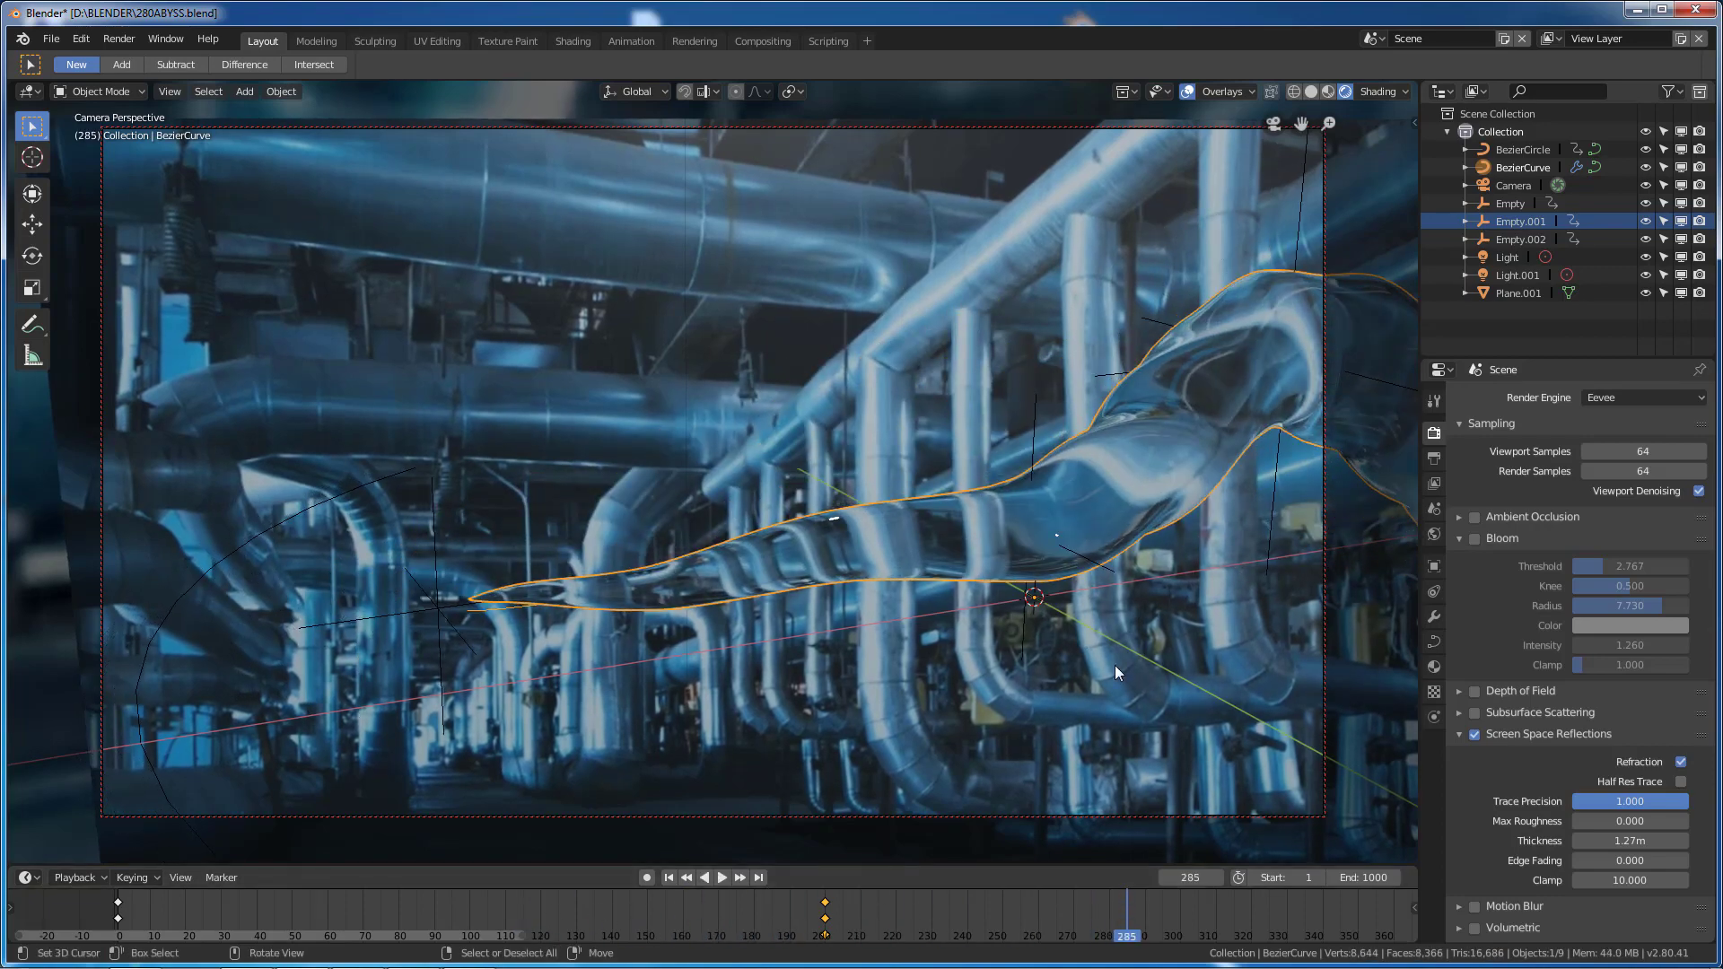